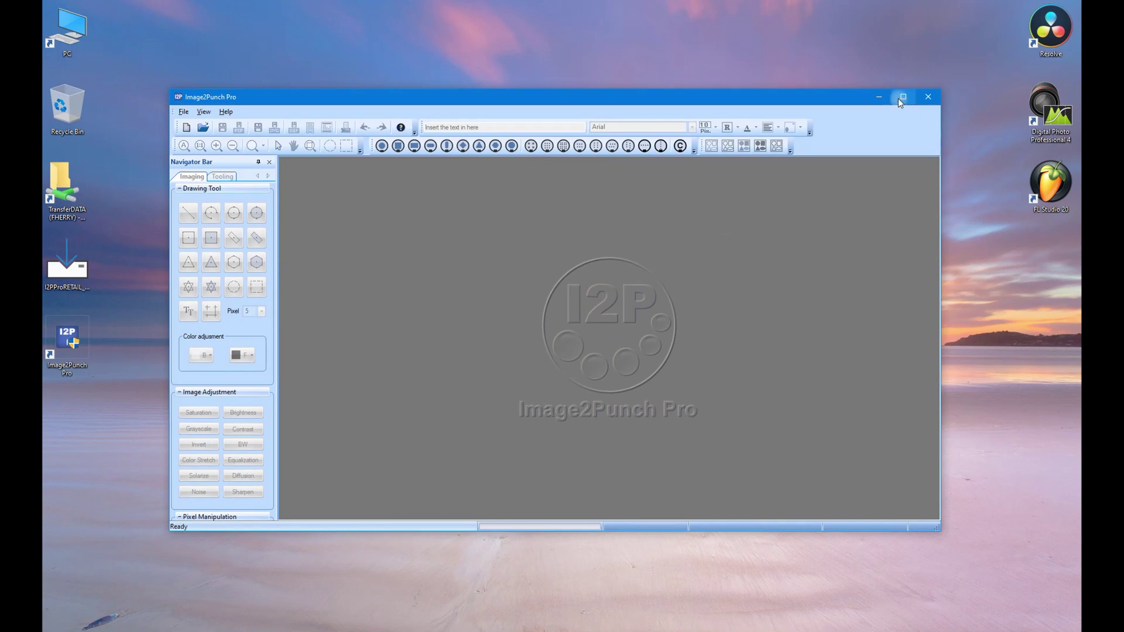
Move the Image2Punch Pro window up, shrink it and enlarge it again, then maximize it
{"action": "left_click_drag", "start_coordinate": [831, 99], "coordinate": [778, 70]}
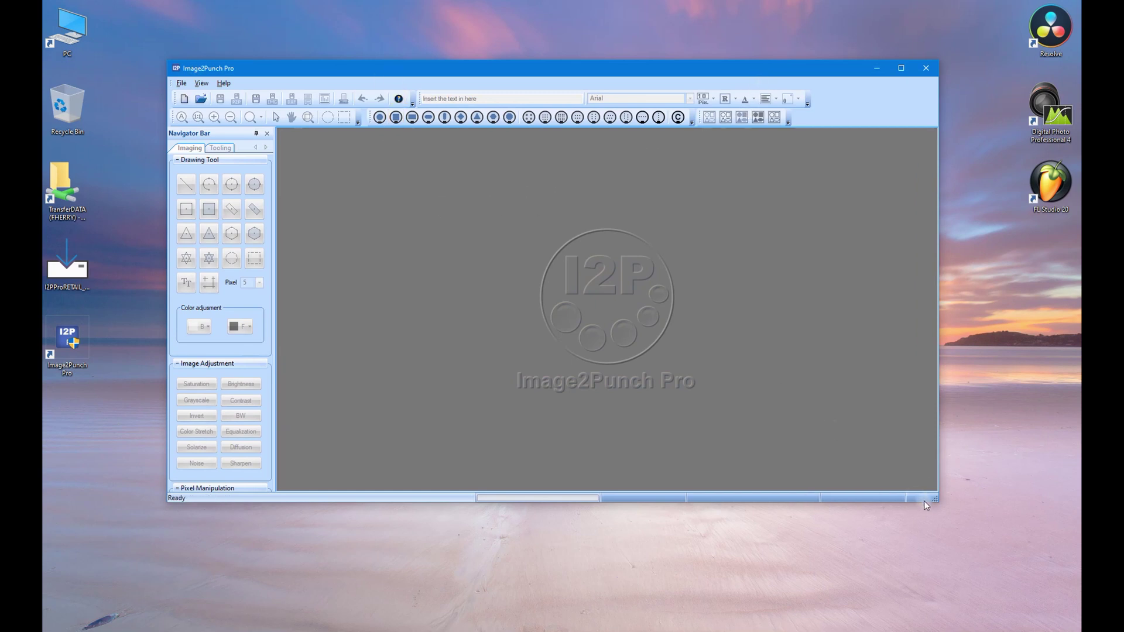
{"action": "left_click_drag", "start_coordinate": [933, 500], "coordinate": [676, 353]}
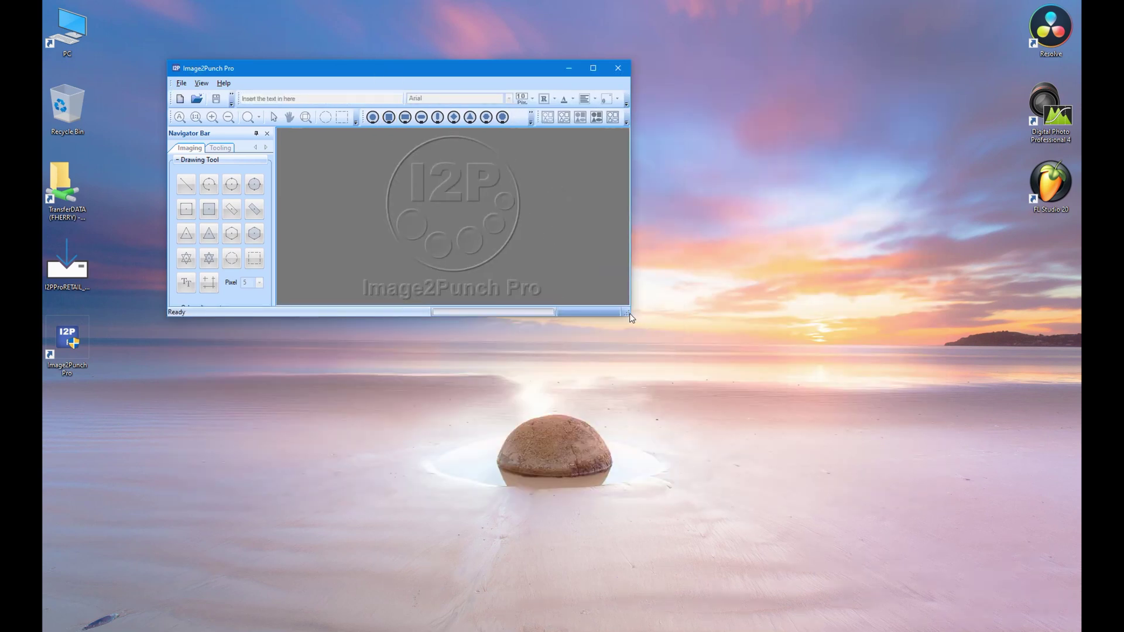
{"action": "left_click_drag", "start_coordinate": [630, 316], "coordinate": [901, 510]}
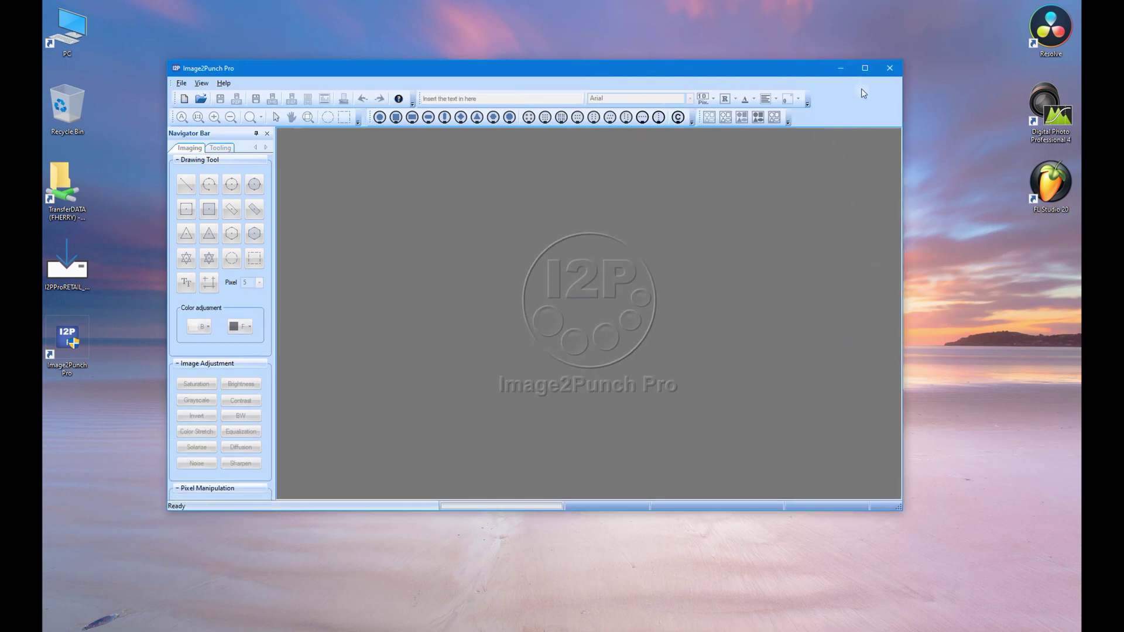
{"action": "left_click", "coordinate": [865, 68]}
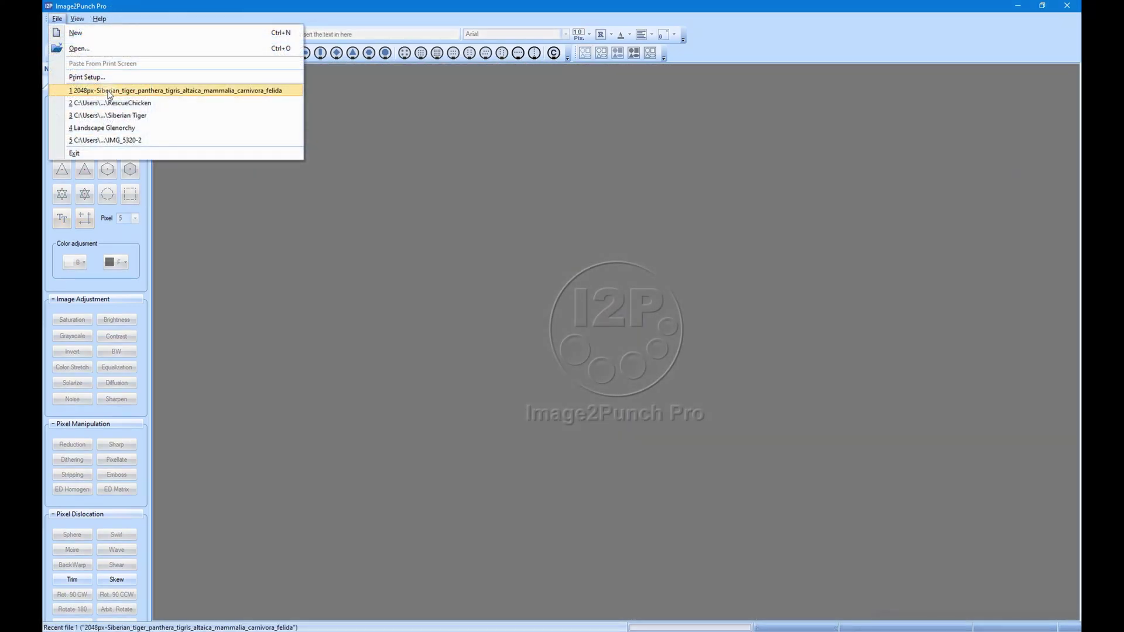
Open the recent Siberian tiger photo, maximize it, and zoom to fit the whole image
{"action": "left_click", "coordinate": [108, 91]}
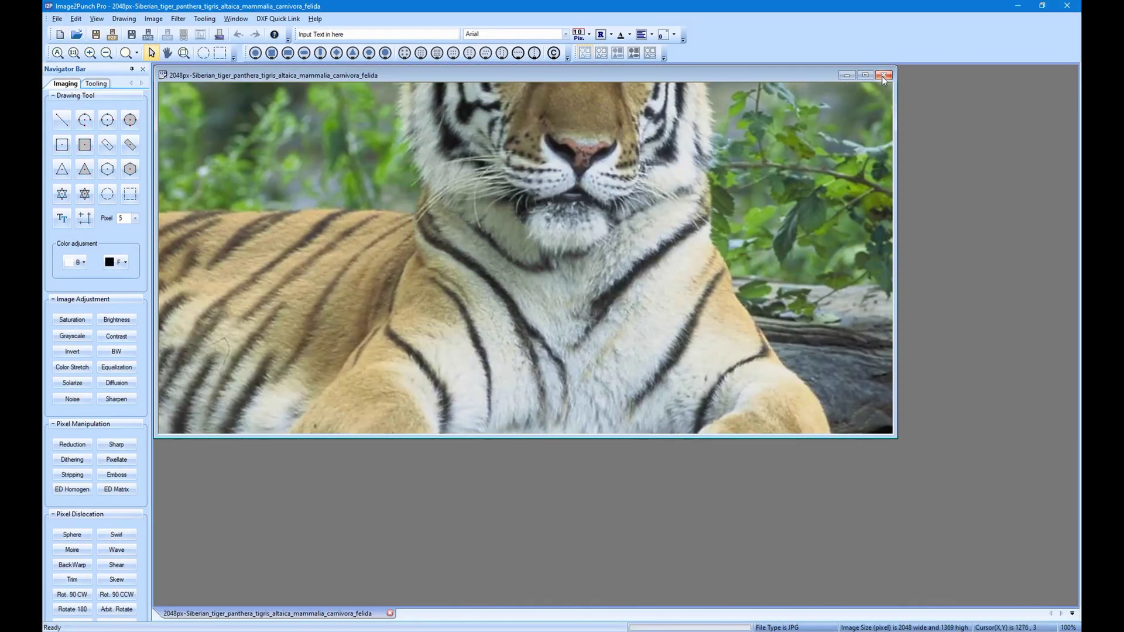
{"action": "left_click", "coordinate": [866, 76]}
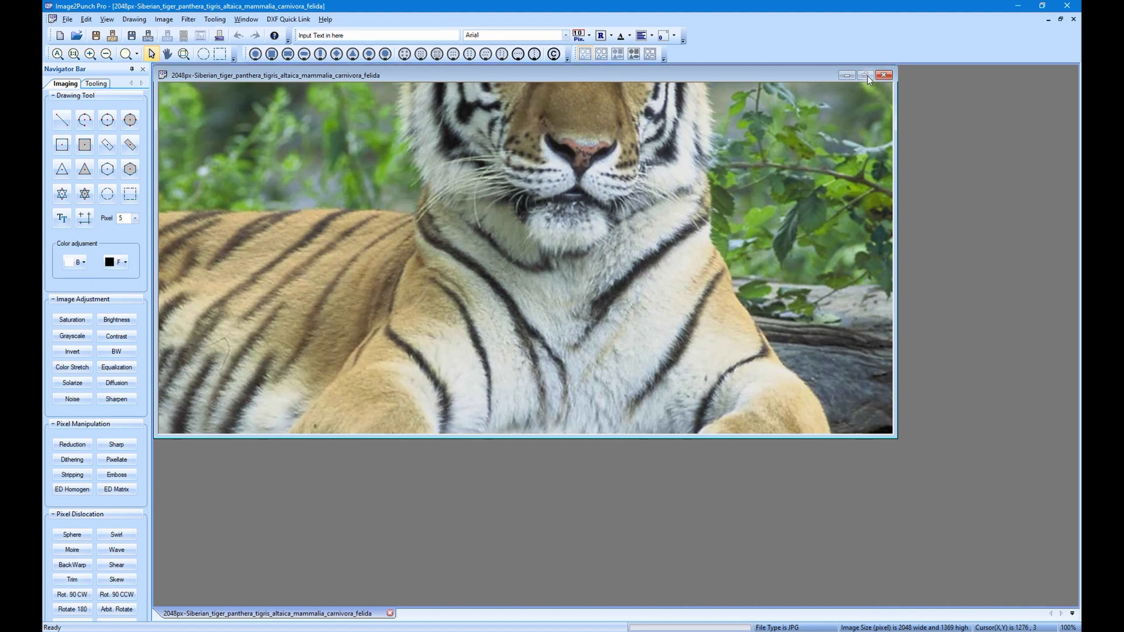
{"action": "left_click", "coordinate": [57, 54]}
{"action": "left_click", "coordinate": [57, 53]}
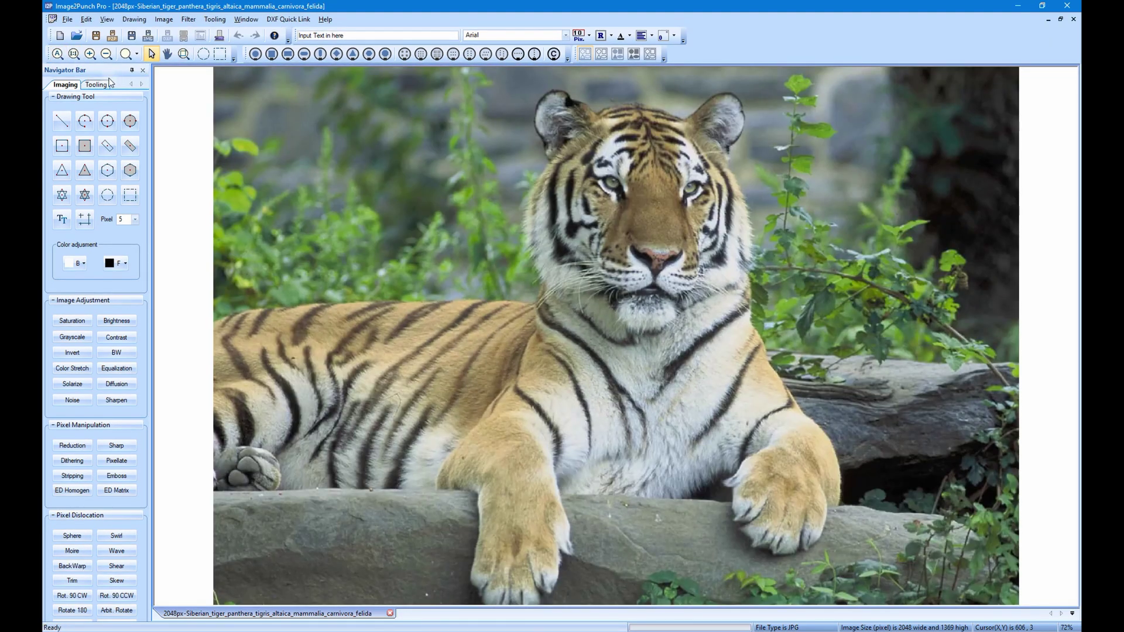
Float the Navigator panel and zoom/selection tools, and hide the graphics toolbar row
{"action": "left_click_drag", "start_coordinate": [83, 69], "coordinate": [55, 354]}
{"action": "left_click_drag", "start_coordinate": [50, 54], "coordinate": [56, 21]}
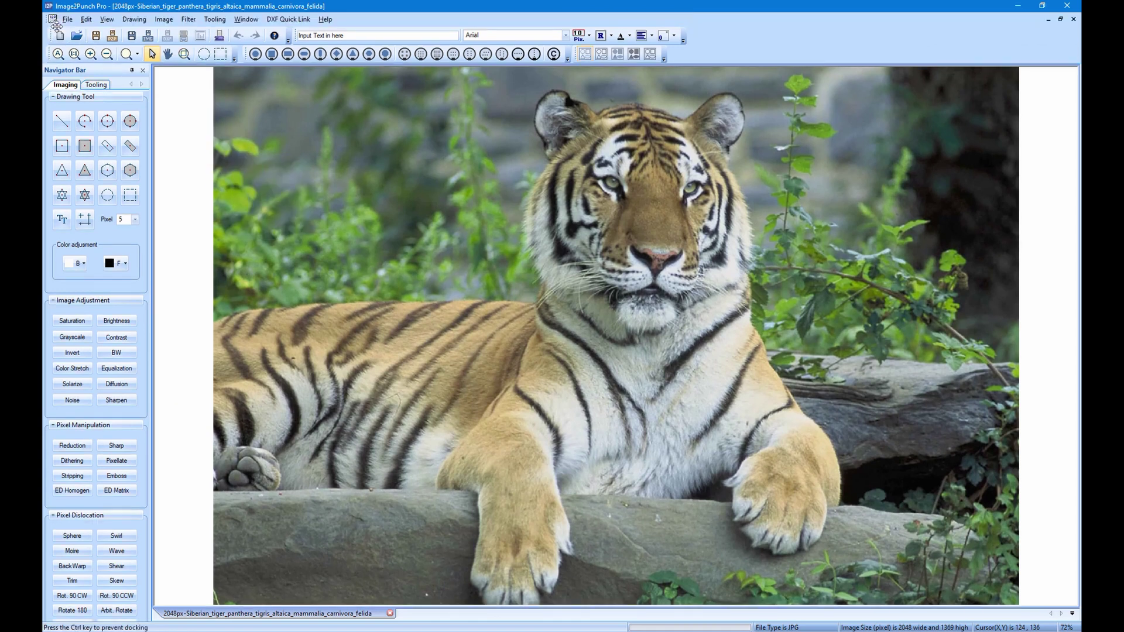
{"action": "left_click", "coordinate": [685, 46]}
{"action": "mouse_move", "coordinate": [700, 50]}
{"action": "left_click", "coordinate": [785, 79]}
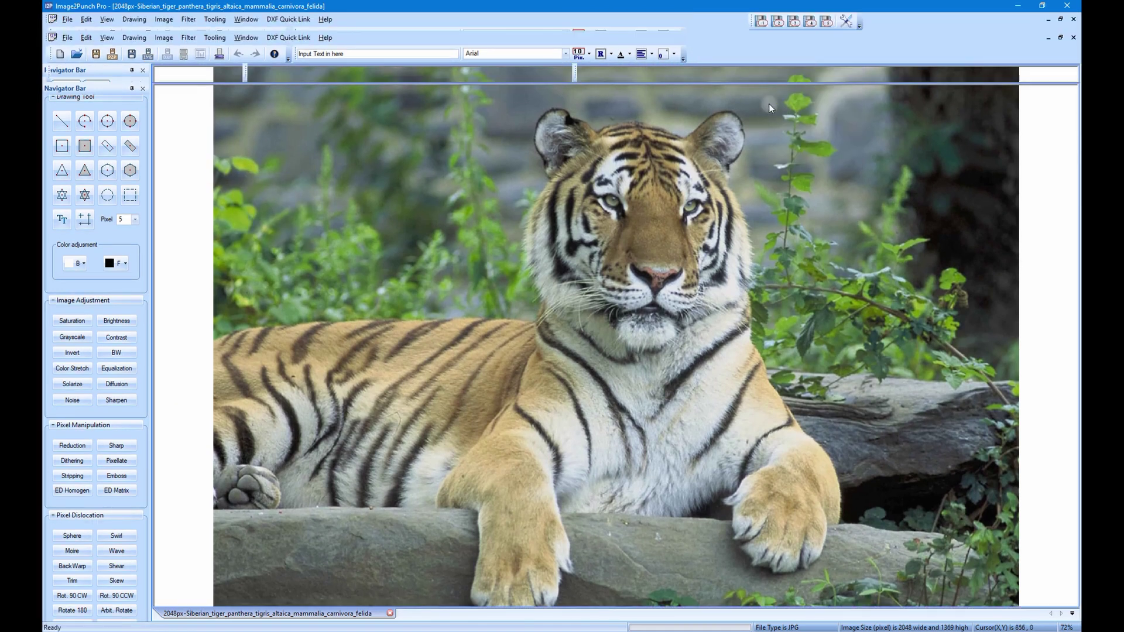
{"action": "left_click", "coordinate": [859, 26]}
{"action": "mouse_move", "coordinate": [893, 37]}
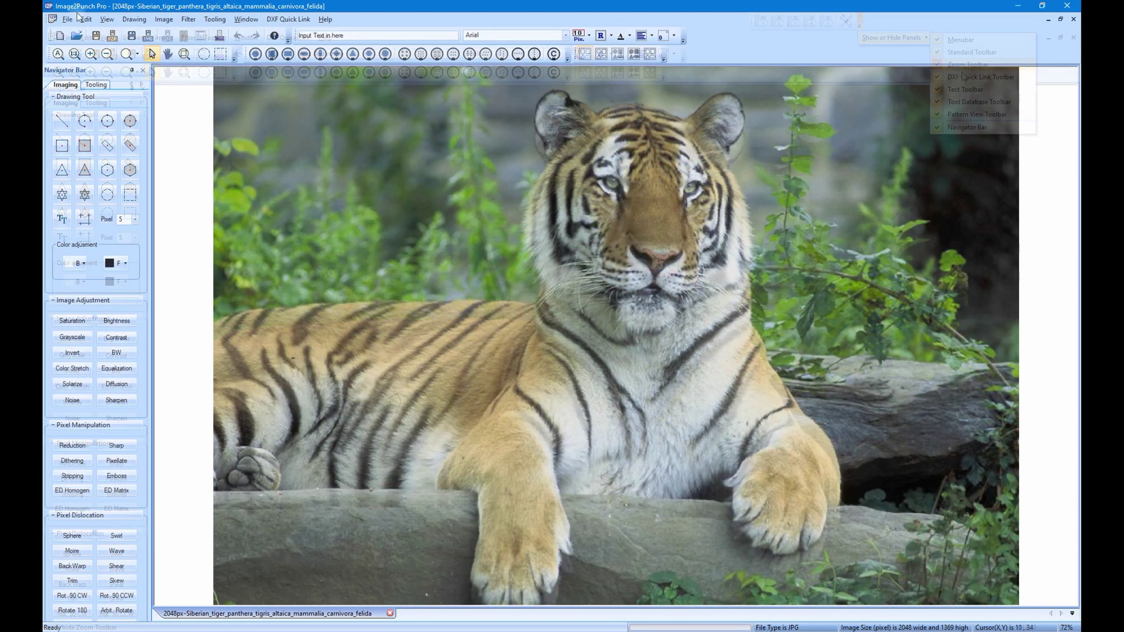
{"action": "left_click", "coordinate": [70, 19]}
Create a new image from the 800 x 400 preset, with olive background and height 800
{"action": "left_click", "coordinate": [78, 34]}
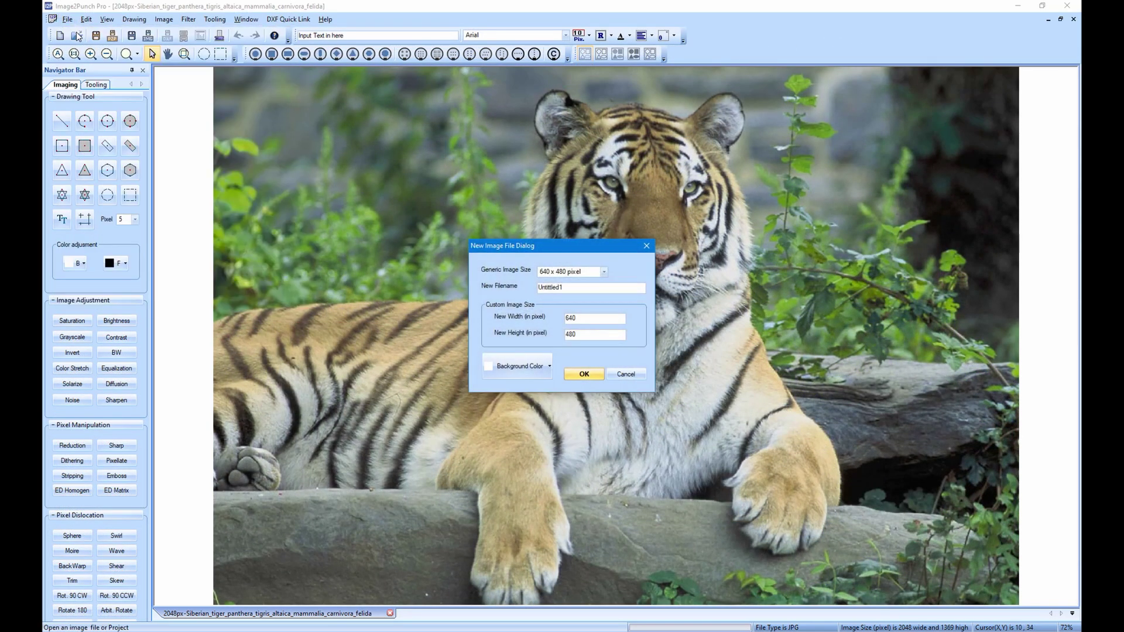
{"action": "left_click", "coordinate": [569, 271]}
{"action": "left_click", "coordinate": [604, 272]}
{"action": "left_click", "coordinate": [573, 307]}
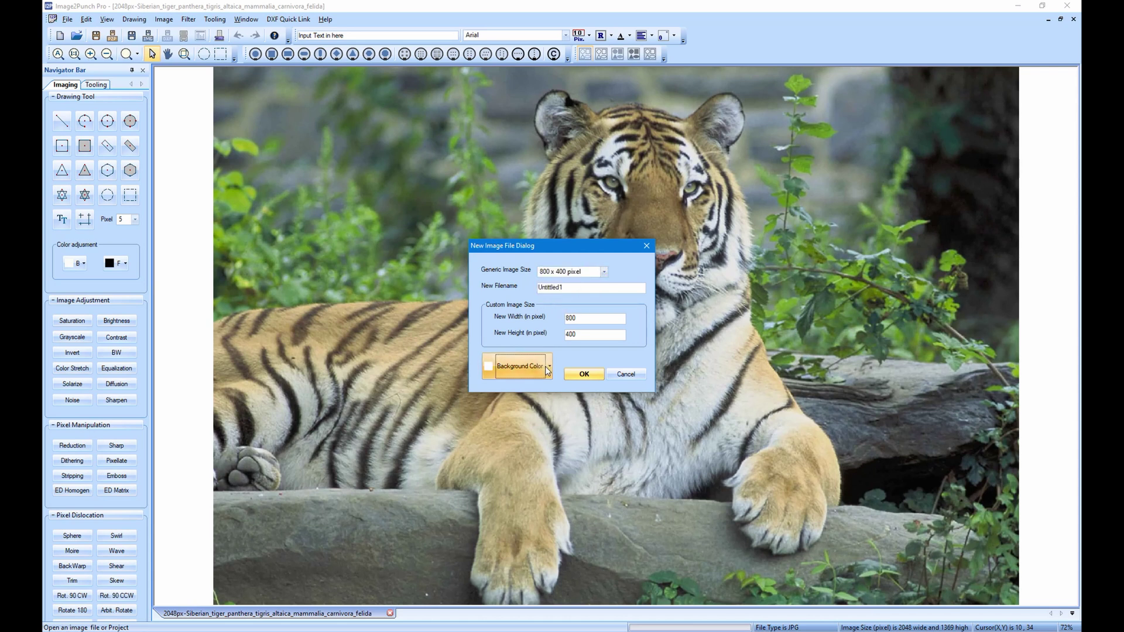
{"action": "left_click", "coordinate": [546, 363]}
{"action": "left_click", "coordinate": [510, 413]}
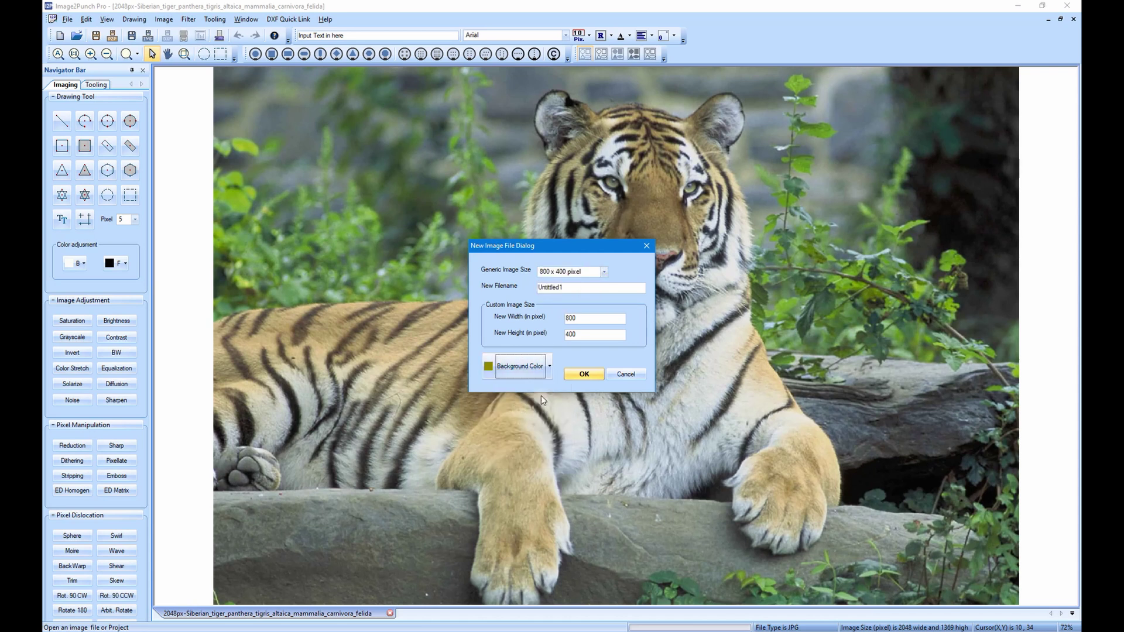
{"action": "double_click", "coordinate": [590, 332]}
{"action": "type", "text": "800"}
{"action": "left_click", "coordinate": [574, 375]}
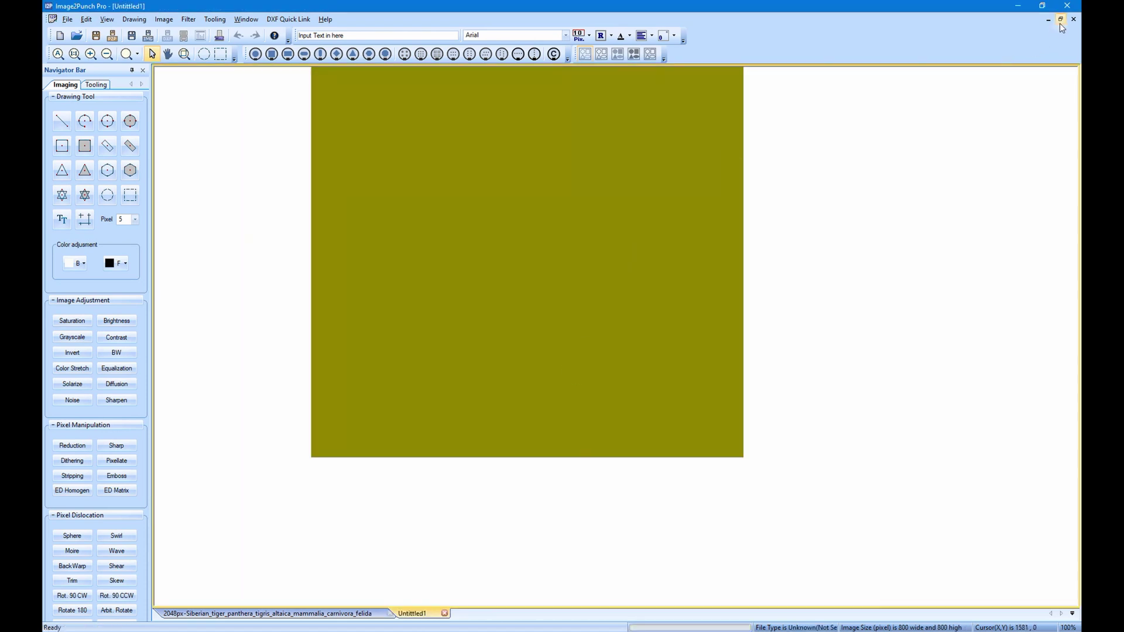
Restore and re-maximize the new image window, then centre and zoom the canvas to fit
{"action": "left_click", "coordinate": [1060, 20]}
{"action": "left_click", "coordinate": [886, 92]}
{"action": "left_click", "coordinate": [74, 54]}
{"action": "left_click", "coordinate": [57, 54]}
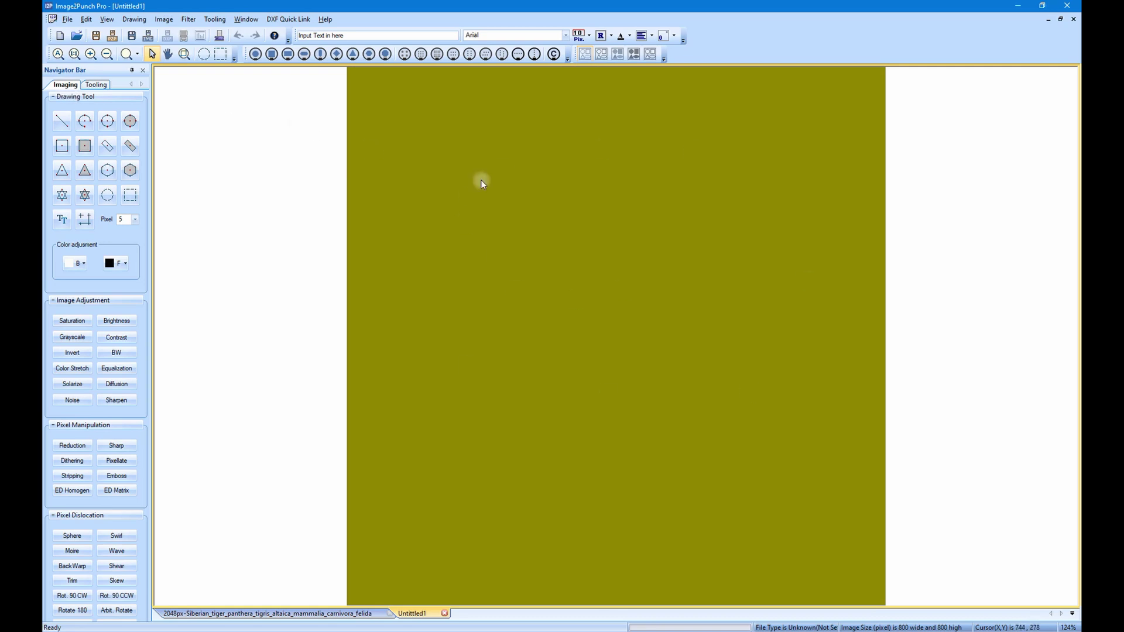
{"action": "left_click", "coordinate": [168, 54]}
{"action": "left_click_drag", "start_coordinate": [354, 226], "coordinate": [289, 236]}
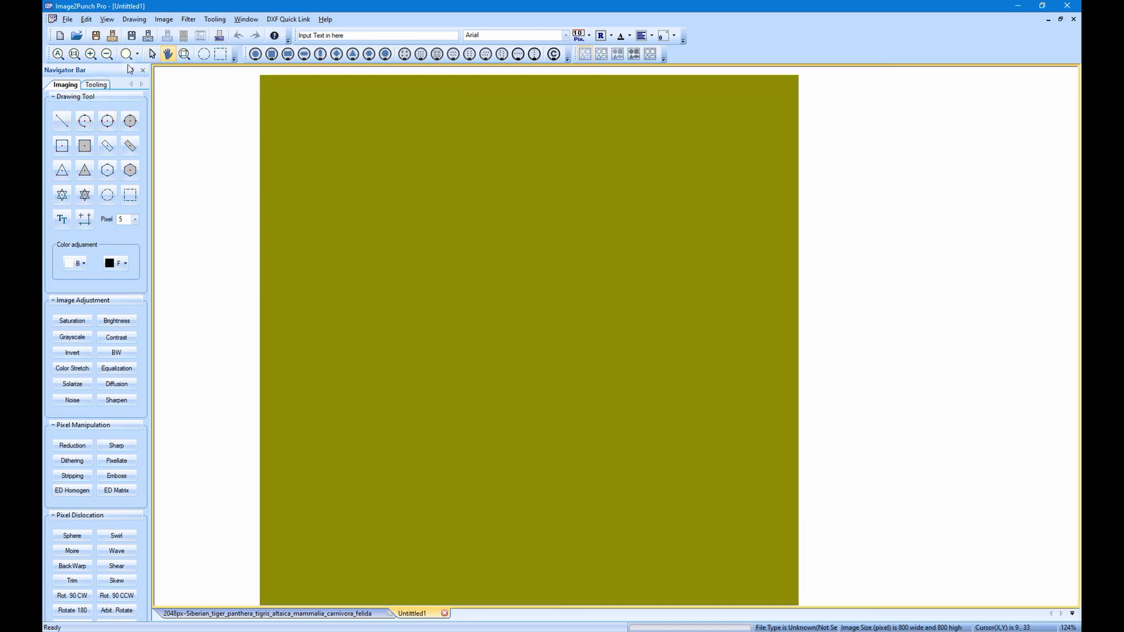
{"action": "left_click", "coordinate": [154, 55]}
{"action": "left_click", "coordinate": [133, 97]}
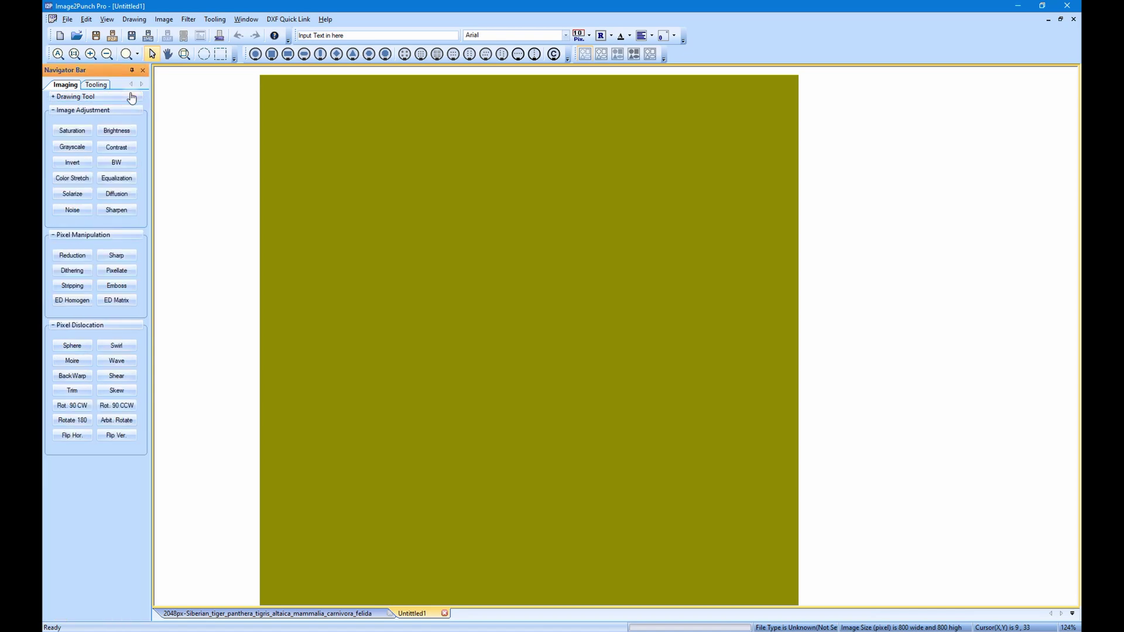
{"action": "left_click", "coordinate": [132, 98]}
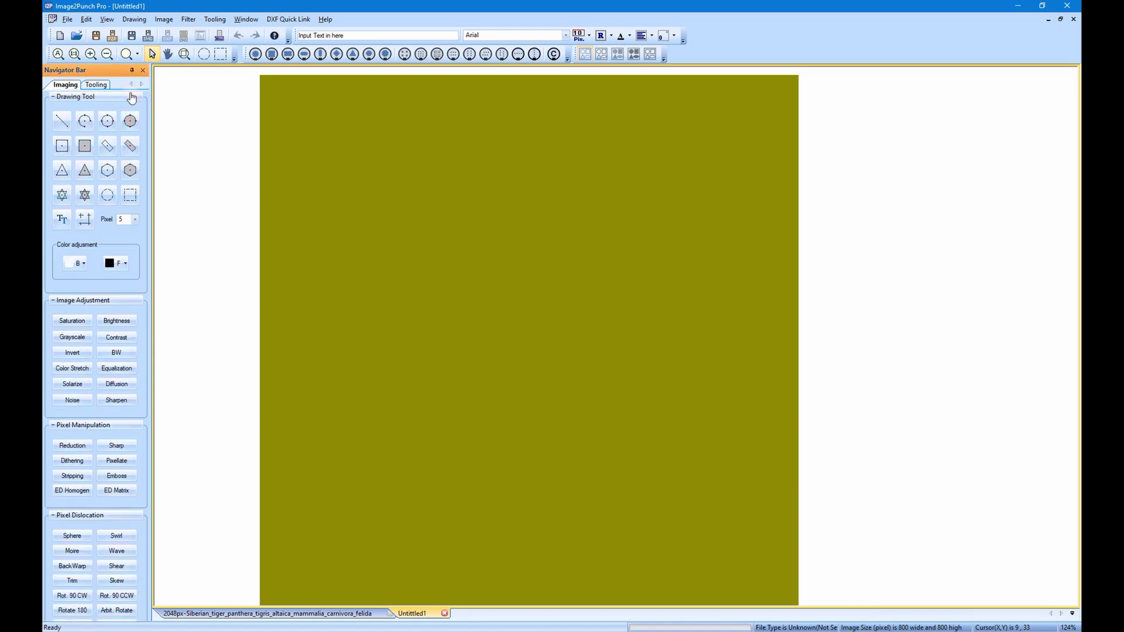
{"action": "left_click", "coordinate": [116, 301]}
{"action": "left_click", "coordinate": [116, 303]}
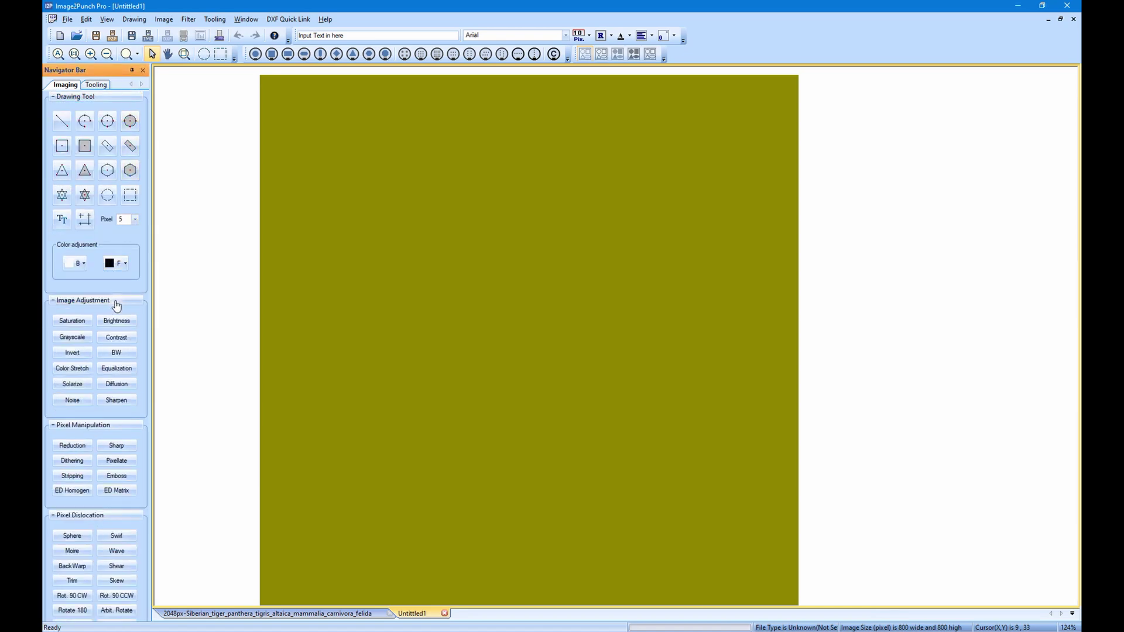
{"action": "left_click", "coordinate": [113, 427]}
{"action": "left_click", "coordinate": [113, 426]}
{"action": "left_click", "coordinate": [115, 516]}
{"action": "left_click", "coordinate": [115, 516]}
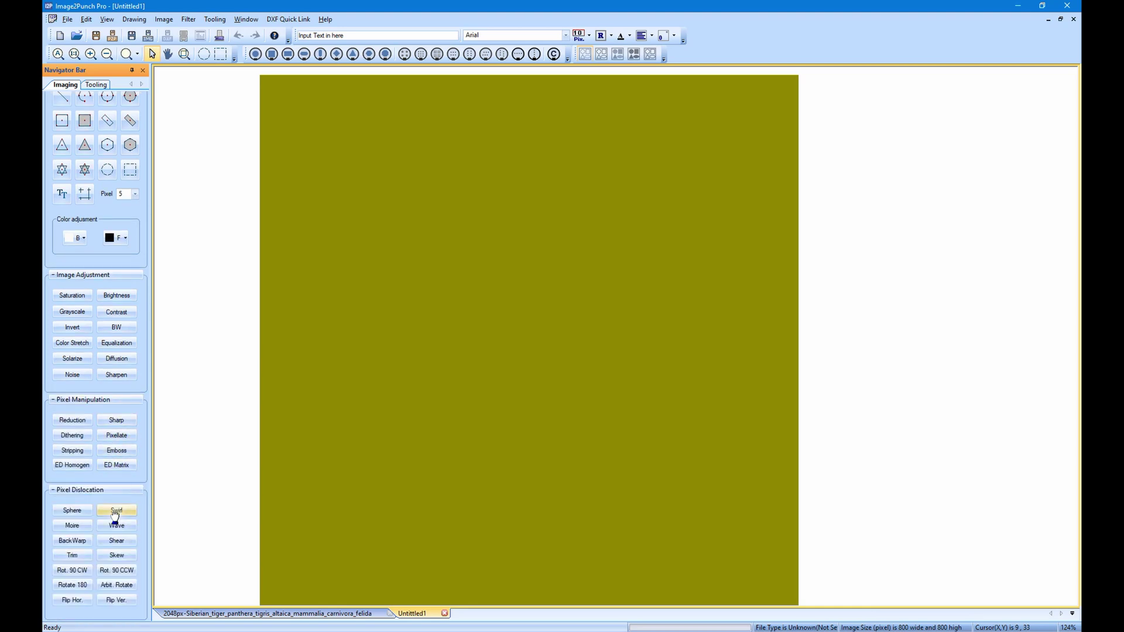
{"action": "scroll", "coordinate": [130, 165], "scroll_direction": "up", "scroll_amount": 1}
{"action": "left_click", "coordinate": [130, 169]}
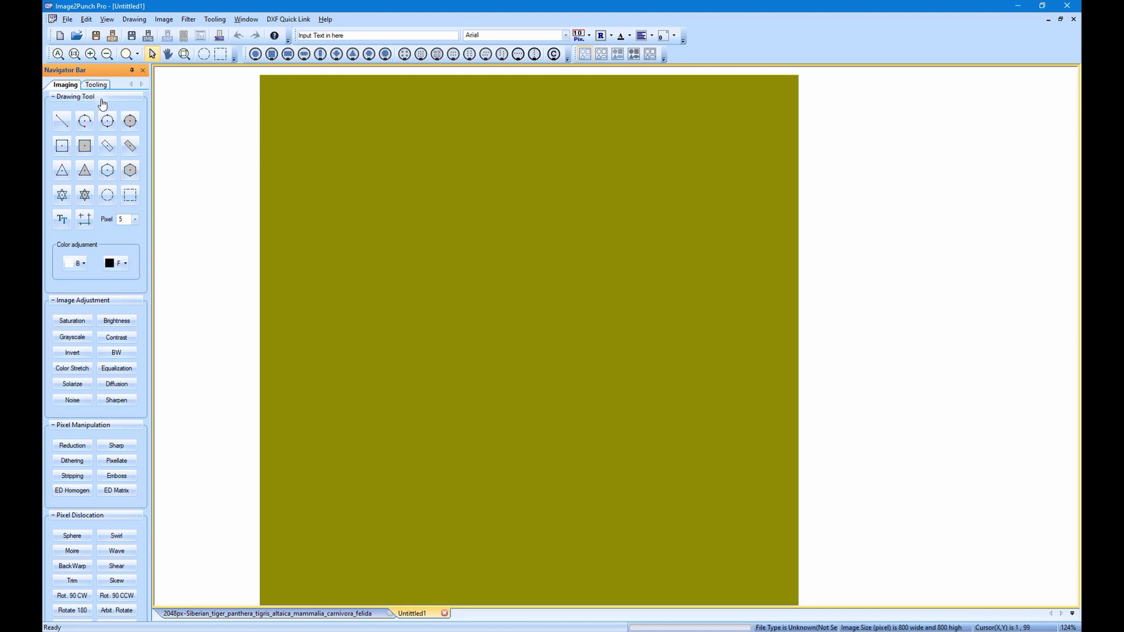
{"action": "left_click", "coordinate": [85, 146]}
{"action": "left_click_drag", "start_coordinate": [316, 182], "coordinate": [465, 302]}
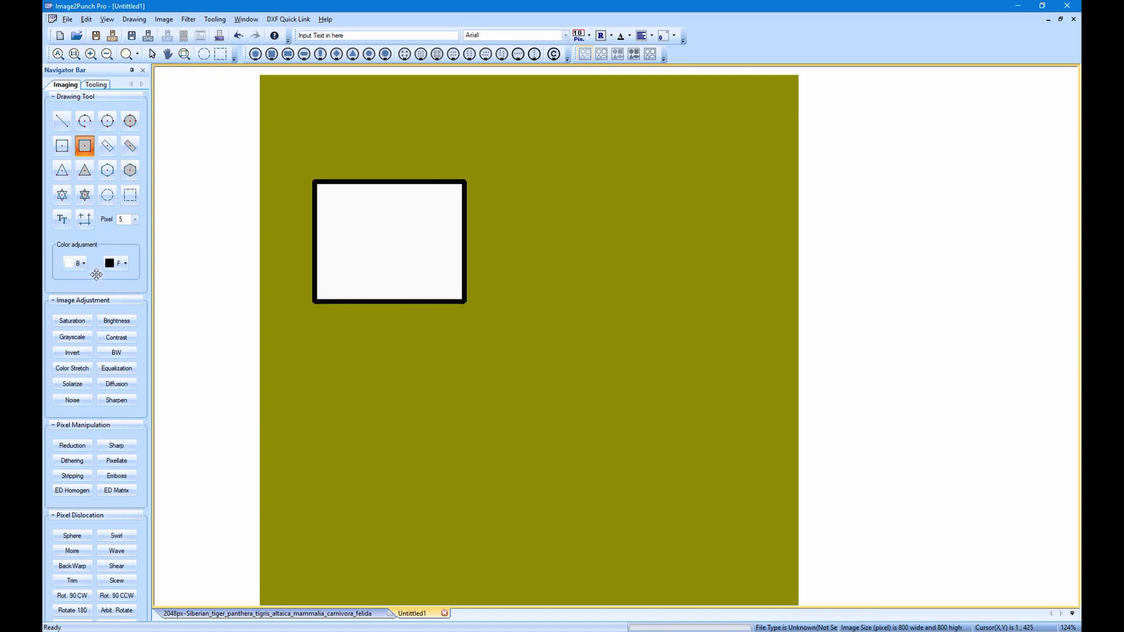
{"action": "left_click", "coordinate": [79, 264]}
{"action": "left_click", "coordinate": [83, 297]}
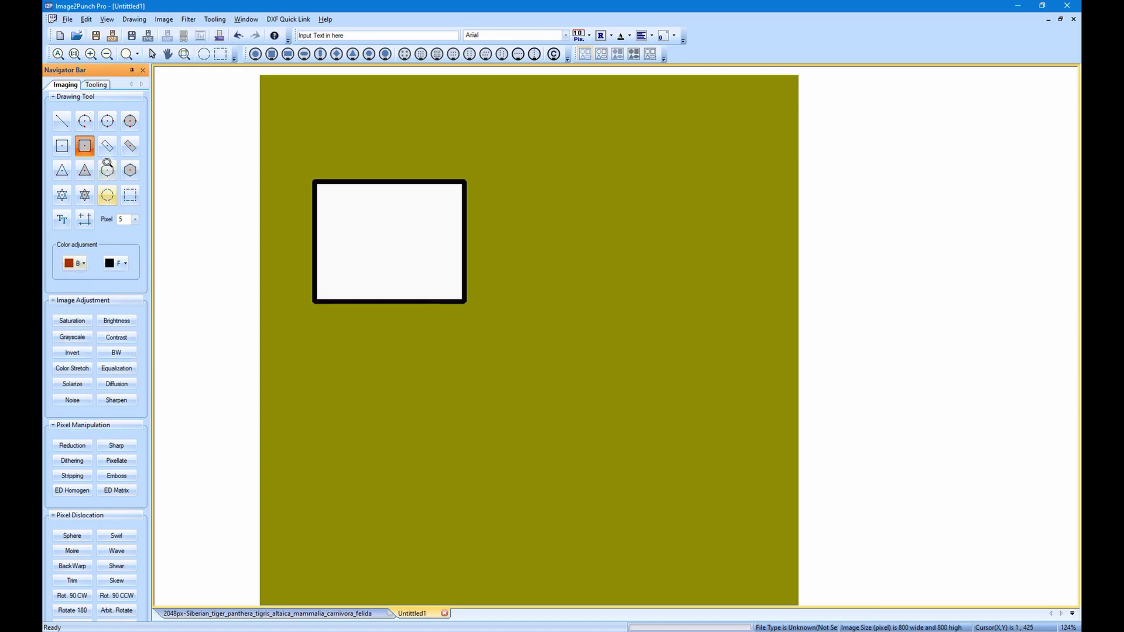
{"action": "left_click", "coordinate": [84, 169]}
{"action": "left_click_drag", "start_coordinate": [564, 230], "coordinate": [638, 335]}
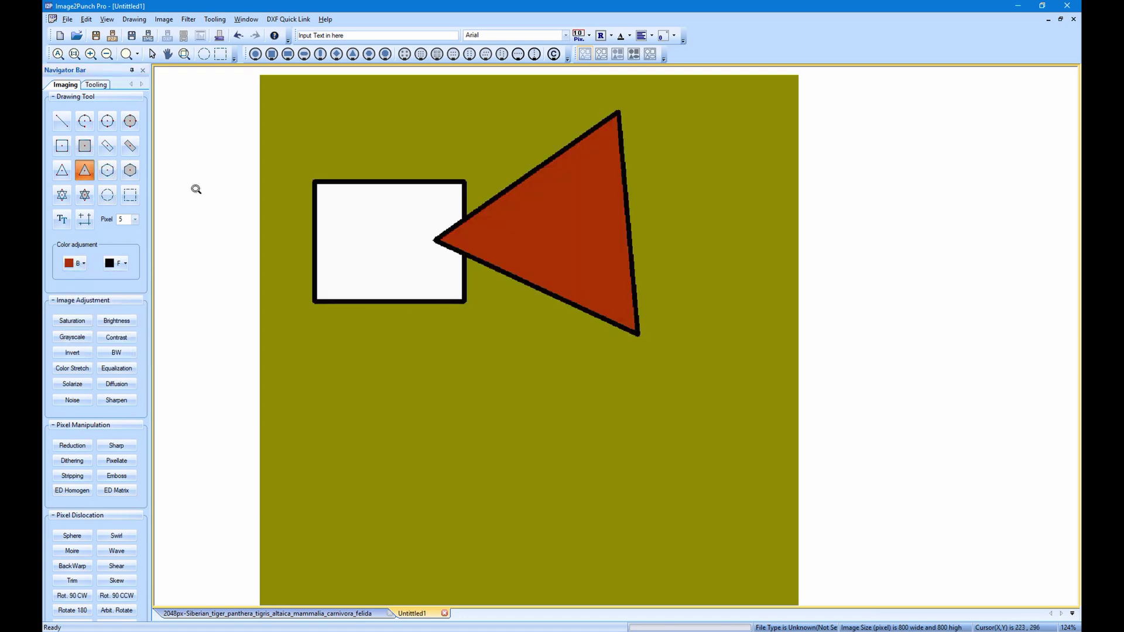
{"action": "left_click", "coordinate": [130, 146]}
{"action": "left_click_drag", "start_coordinate": [332, 291], "coordinate": [448, 249]}
{"action": "left_click", "coordinate": [480, 506]}
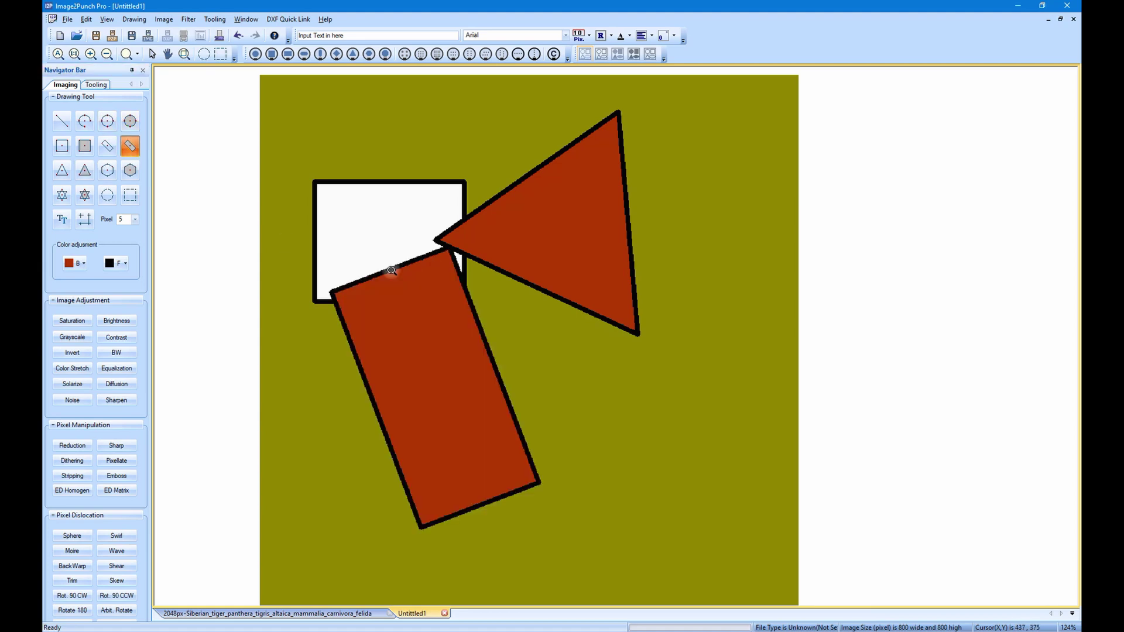
{"action": "left_click", "coordinate": [124, 263]}
{"action": "left_click", "coordinate": [123, 295]}
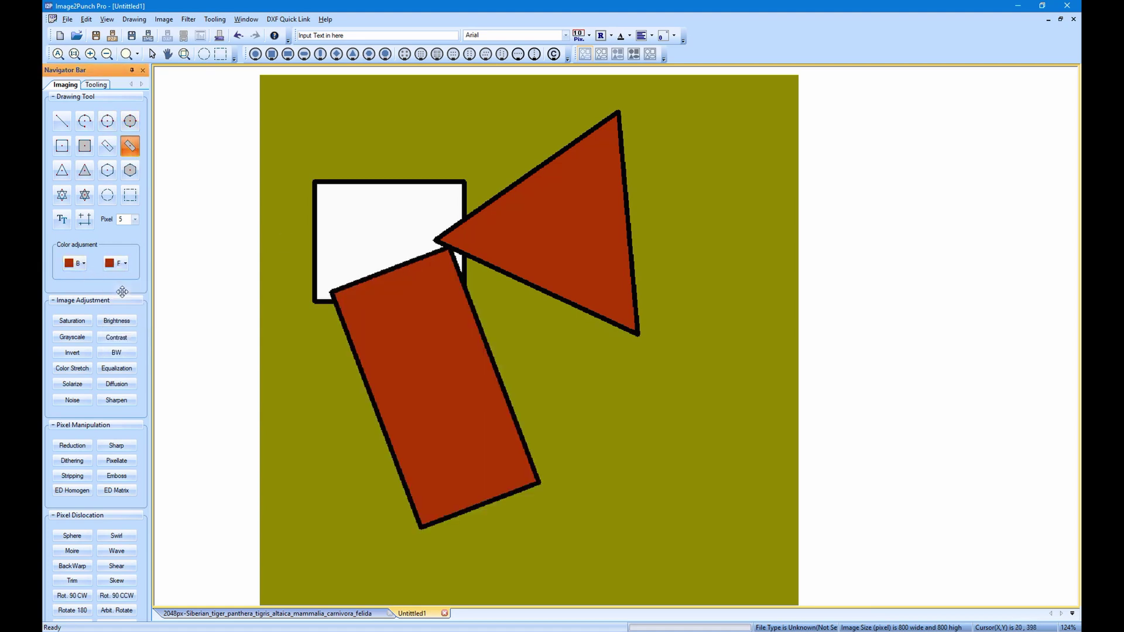
{"action": "left_click_drag", "start_coordinate": [523, 398], "coordinate": [567, 399]}
{"action": "left_click", "coordinate": [84, 195]}
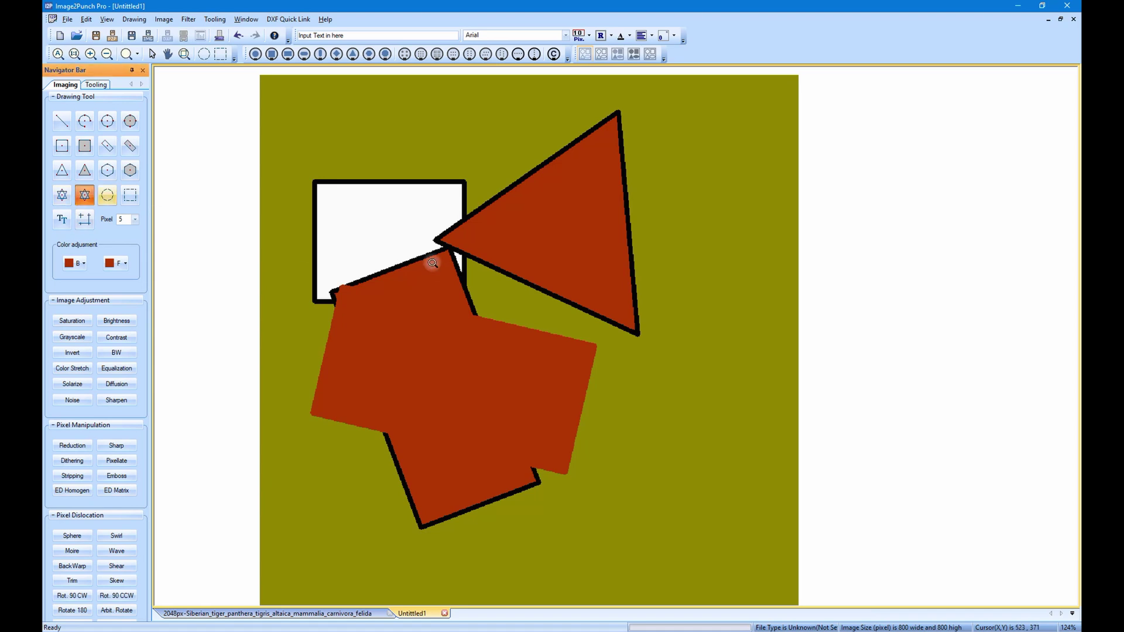
{"action": "left_click_drag", "start_coordinate": [430, 258], "coordinate": [561, 334]}
{"action": "left_click_drag", "start_coordinate": [603, 402], "coordinate": [541, 363]}
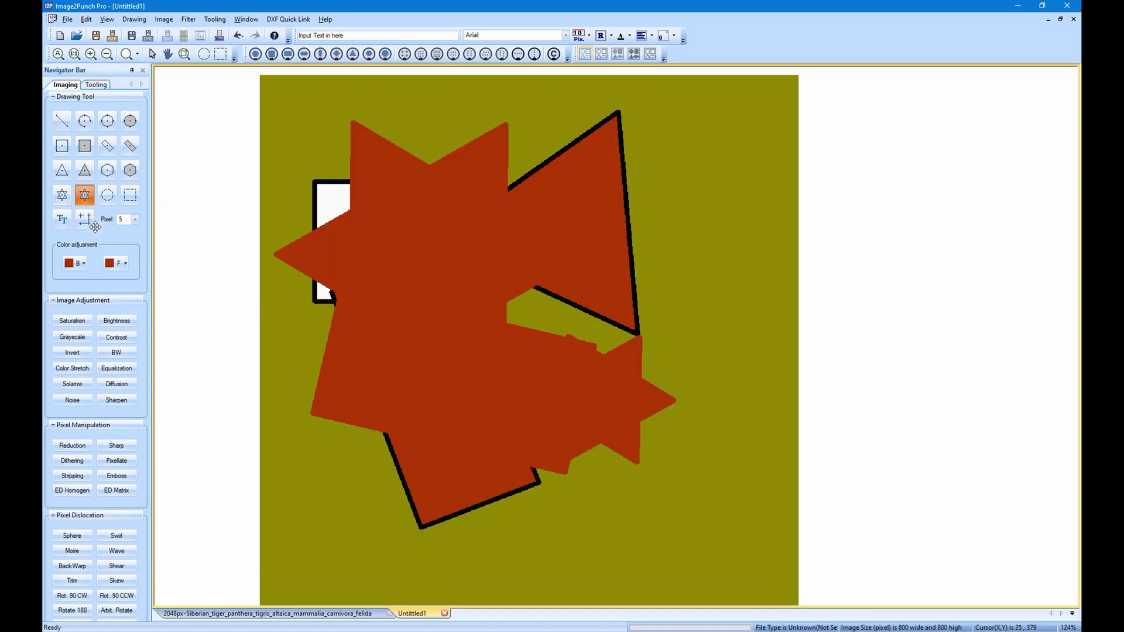
{"action": "left_click", "coordinate": [53, 98]}
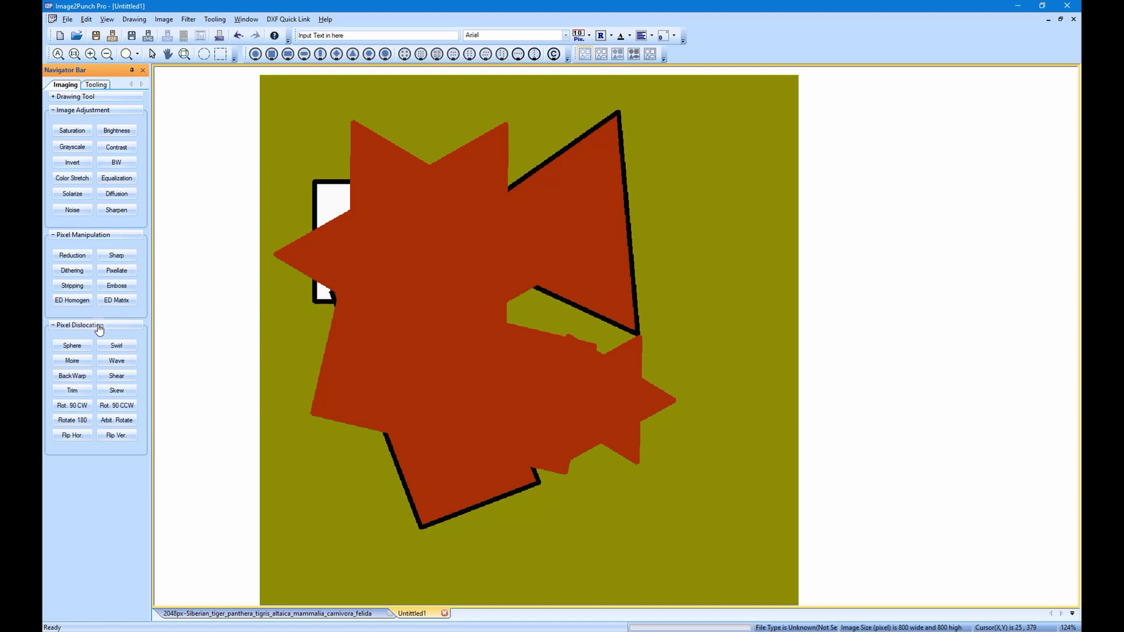
Make an elliptical selection circle over the upper-left shapes and invert its colours
{"action": "left_click", "coordinate": [54, 97]}
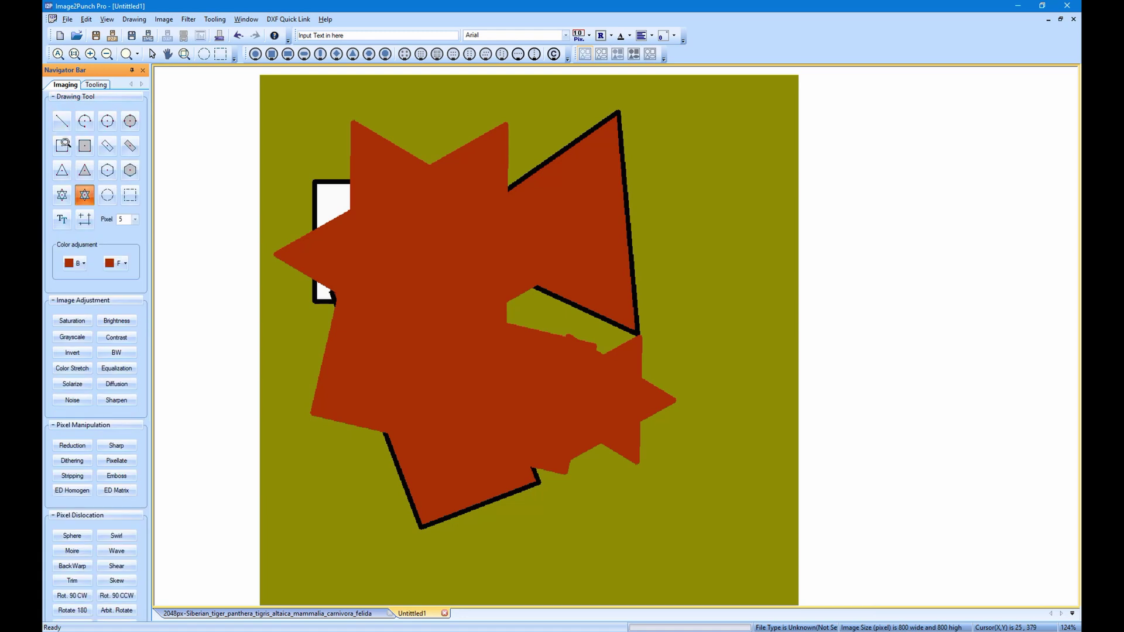
{"action": "left_click", "coordinate": [117, 200]}
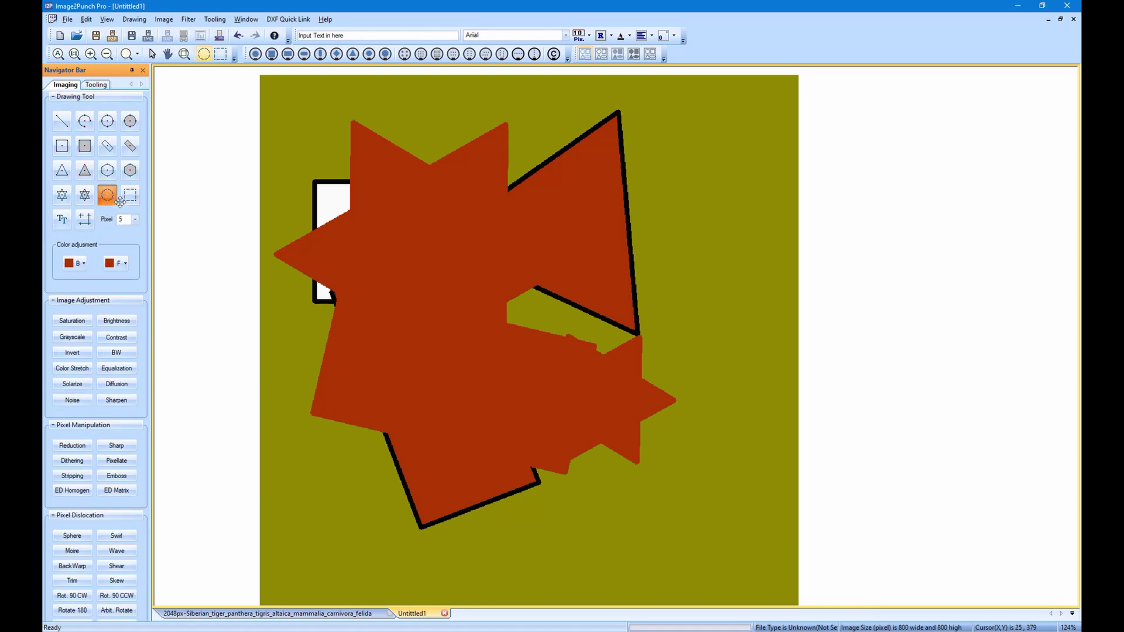
{"action": "left_click", "coordinate": [130, 196]}
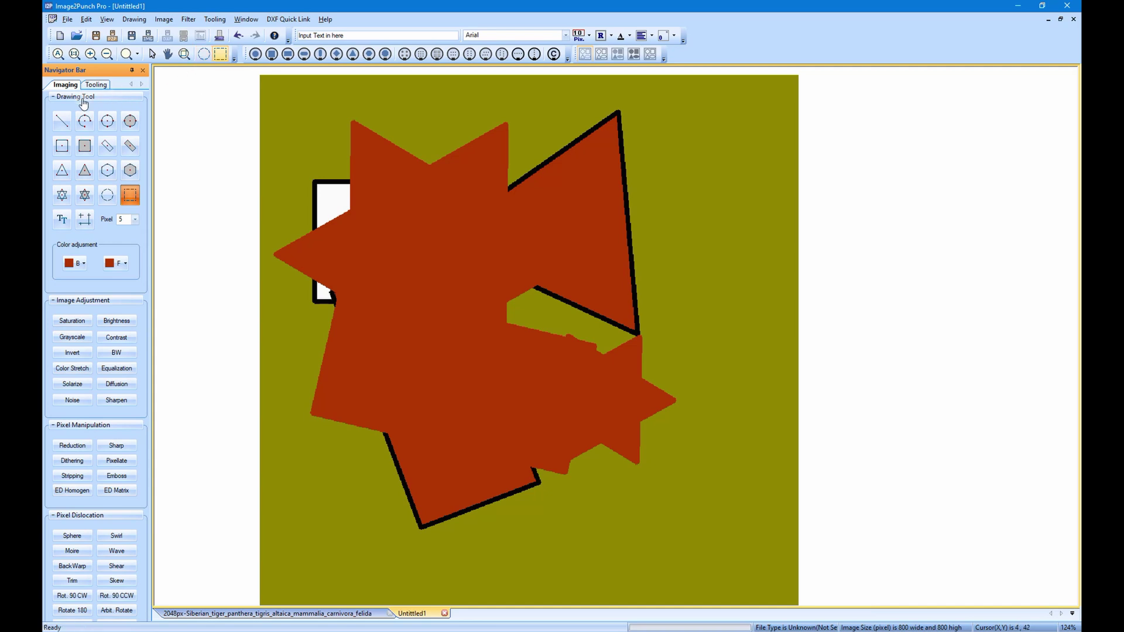
{"action": "left_click", "coordinate": [107, 195]}
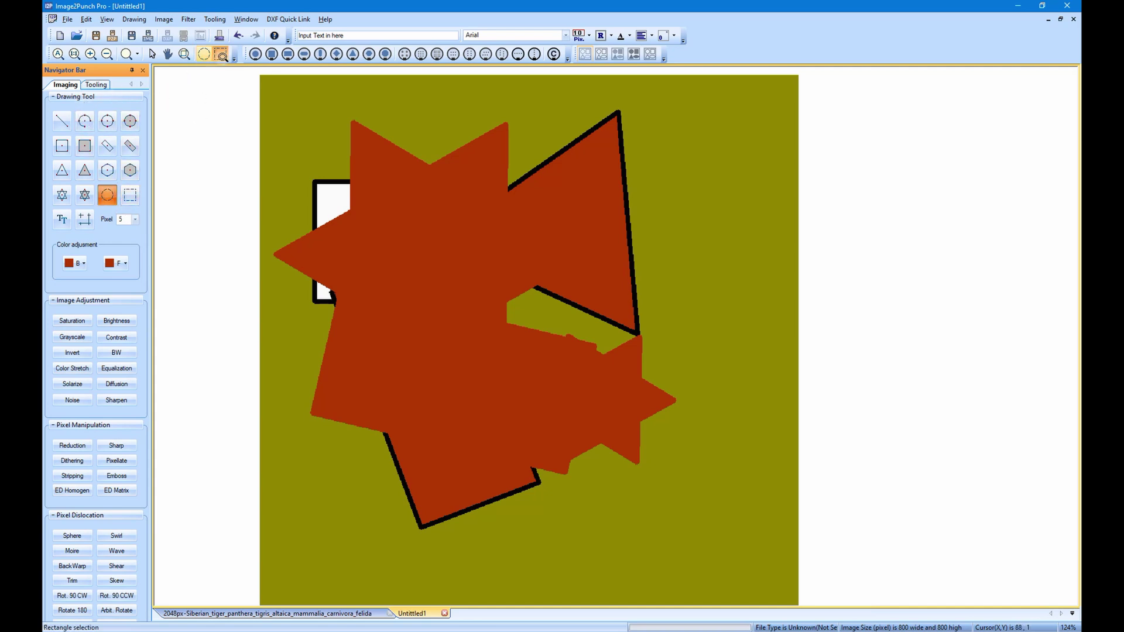
{"action": "left_click_drag", "start_coordinate": [390, 240], "coordinate": [536, 344]}
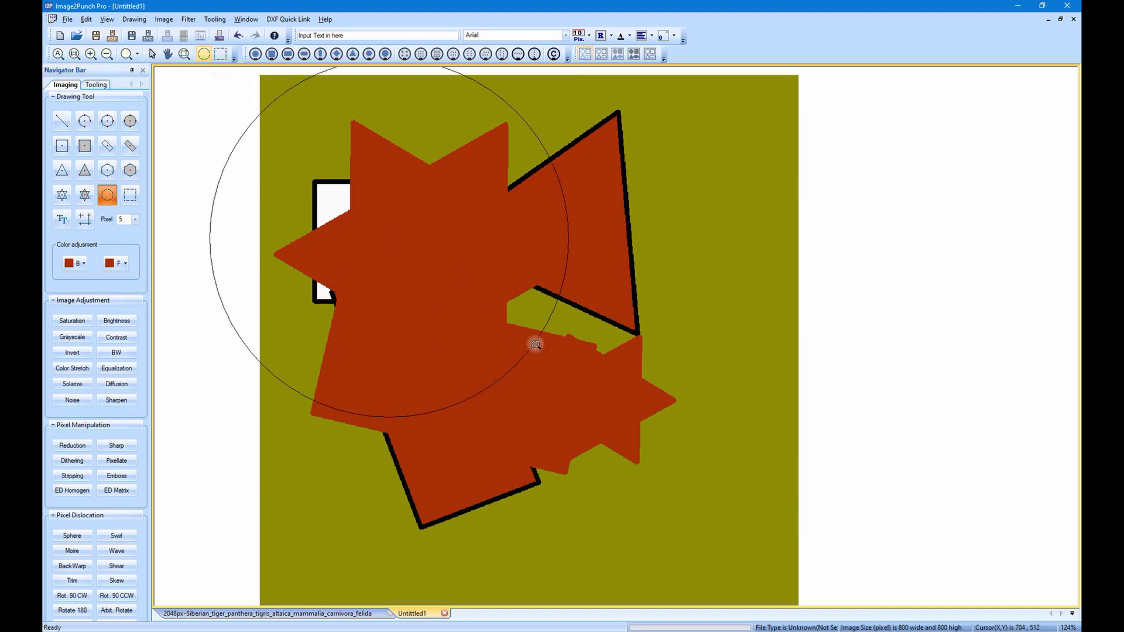
{"action": "left_click", "coordinate": [72, 354]}
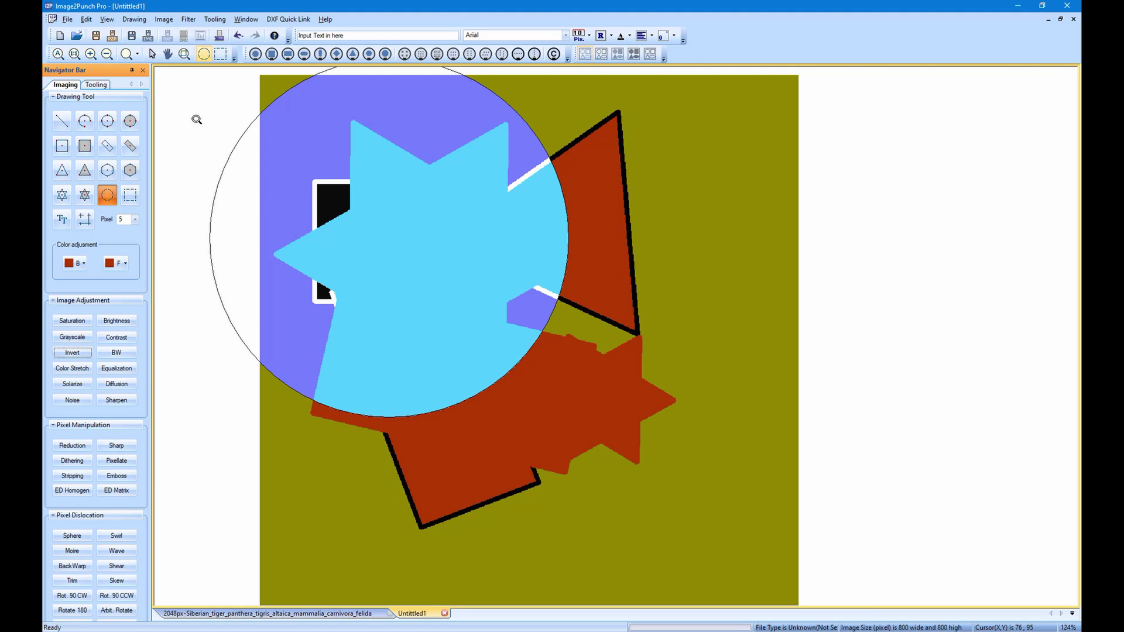
{"action": "left_click", "coordinate": [372, 613]}
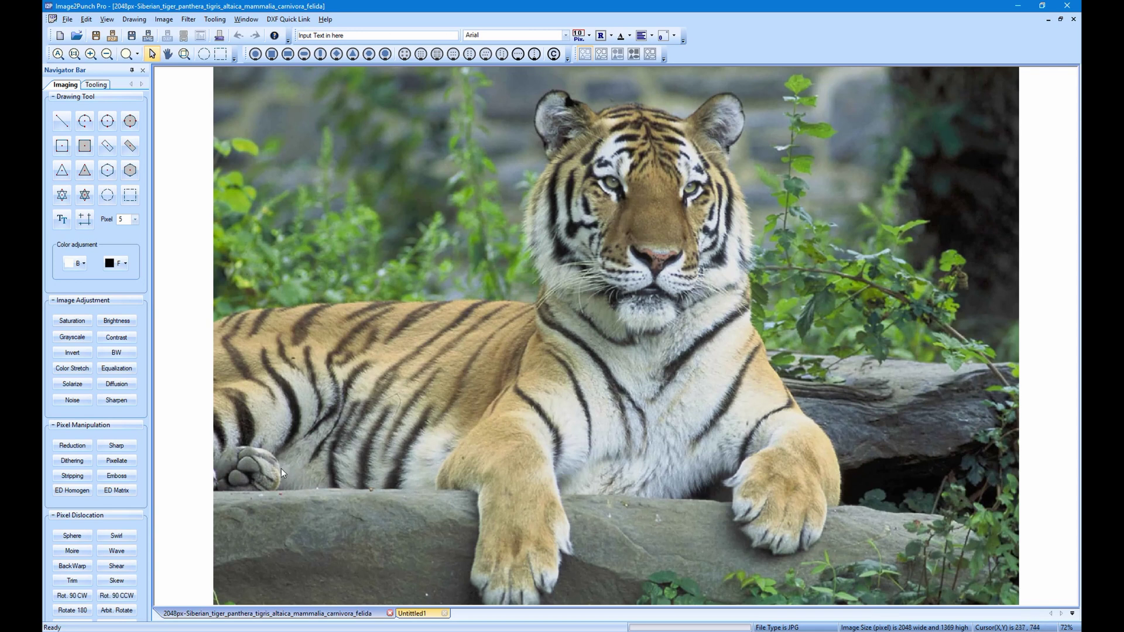
Try black-and-white, equalization, invert and noise on the tiger photo, undoing invert and noise
{"action": "left_click", "coordinate": [113, 357]}
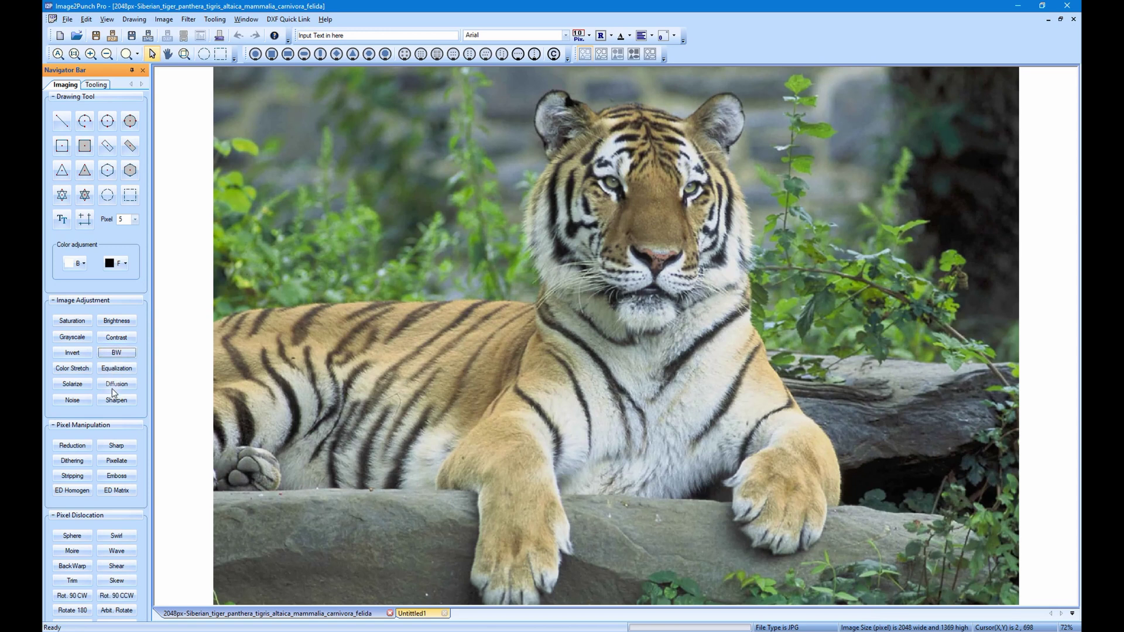
{"action": "left_click", "coordinate": [110, 368]}
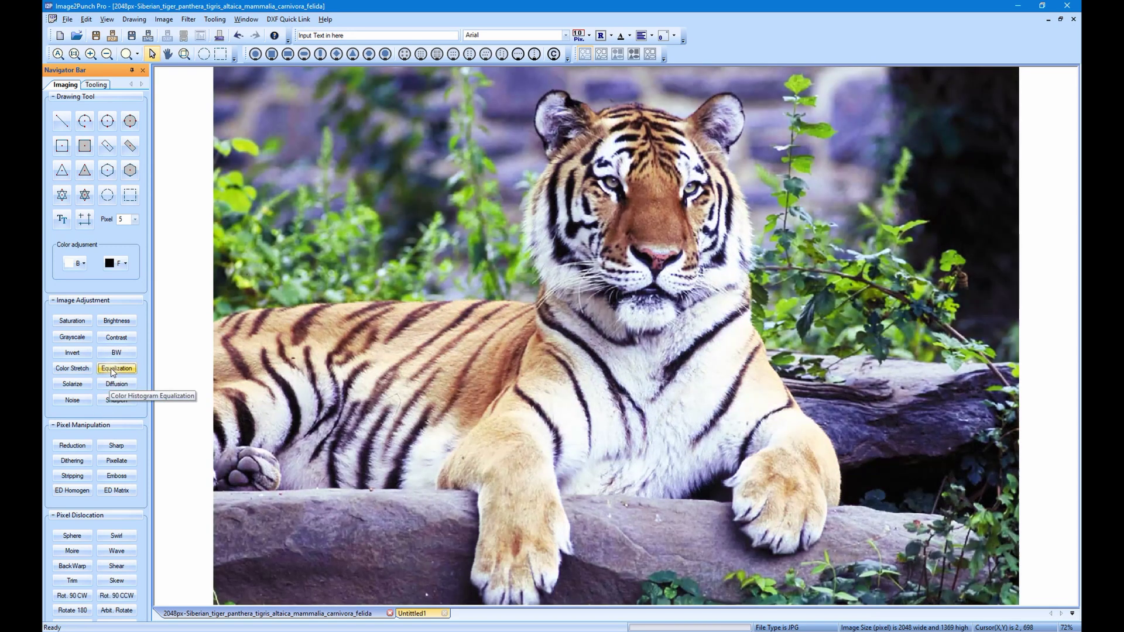
{"action": "left_click", "coordinate": [79, 353]}
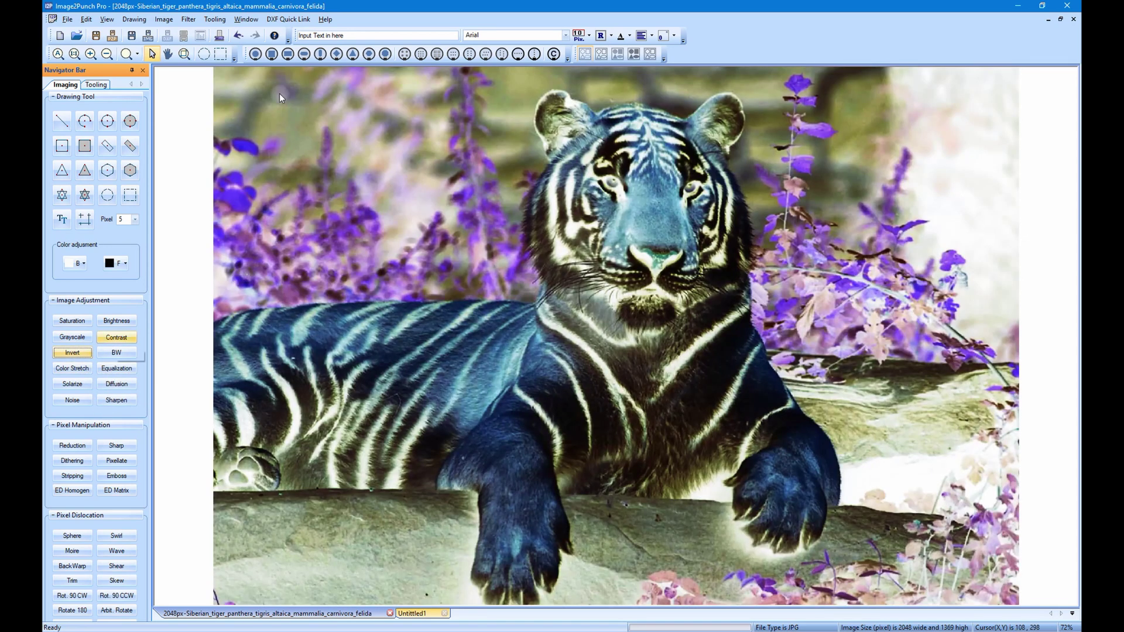
{"action": "left_click", "coordinate": [237, 37]}
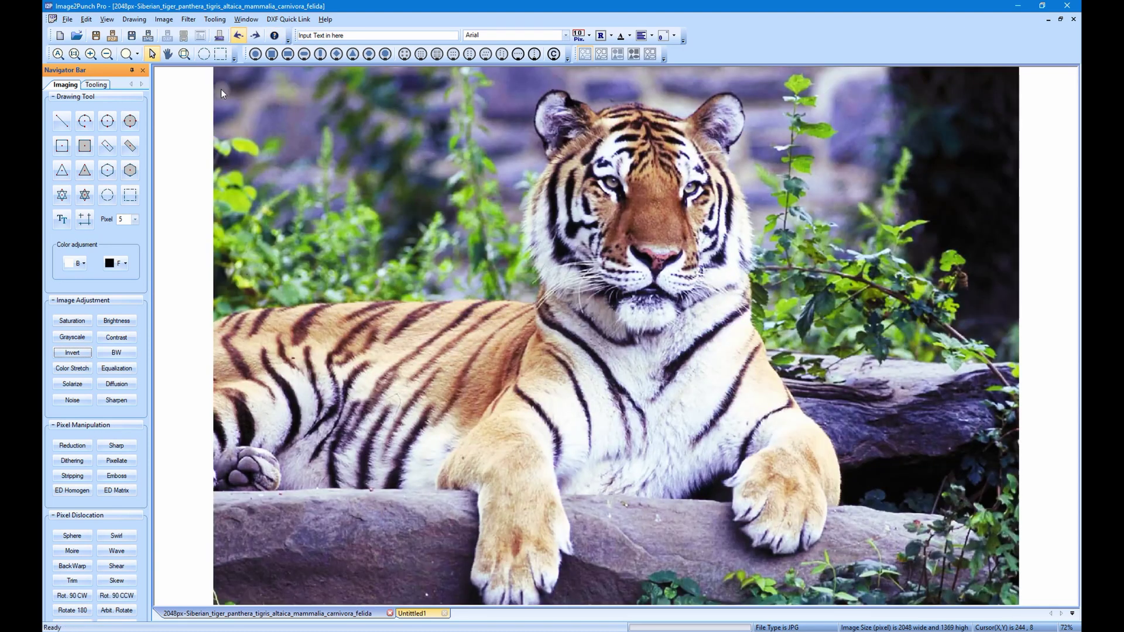
{"action": "left_click", "coordinate": [72, 400]}
{"action": "left_click", "coordinate": [637, 380]}
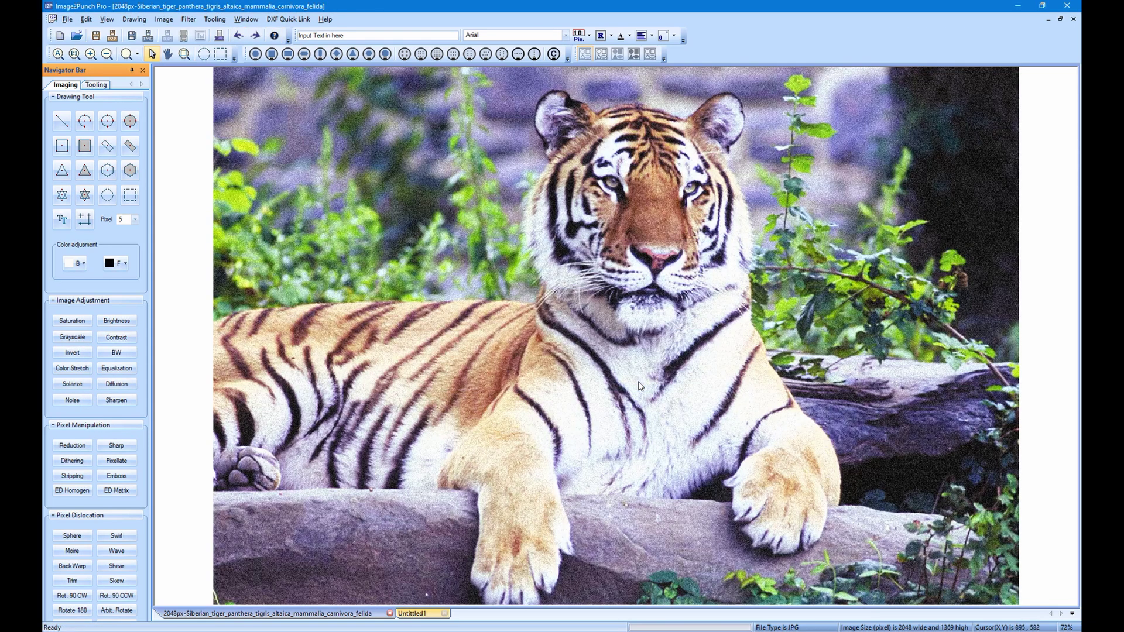
{"action": "left_click", "coordinate": [238, 37]}
Revert the tiger photo to its original and apply colour histogram equalization
{"action": "left_click", "coordinate": [67, 19]}
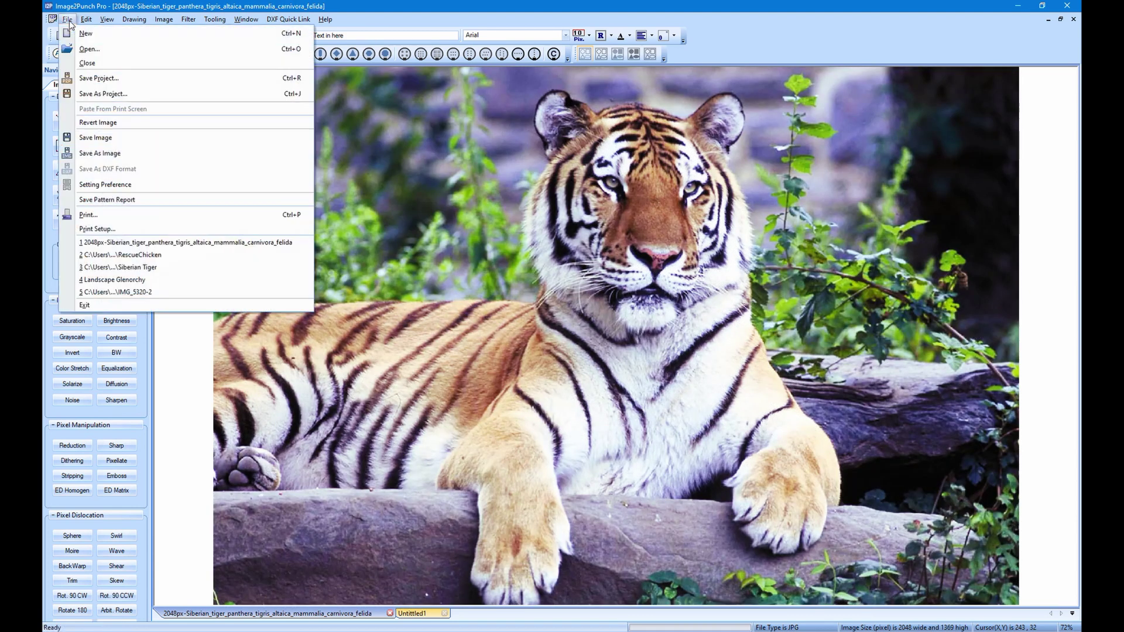
{"action": "left_click", "coordinate": [123, 122]}
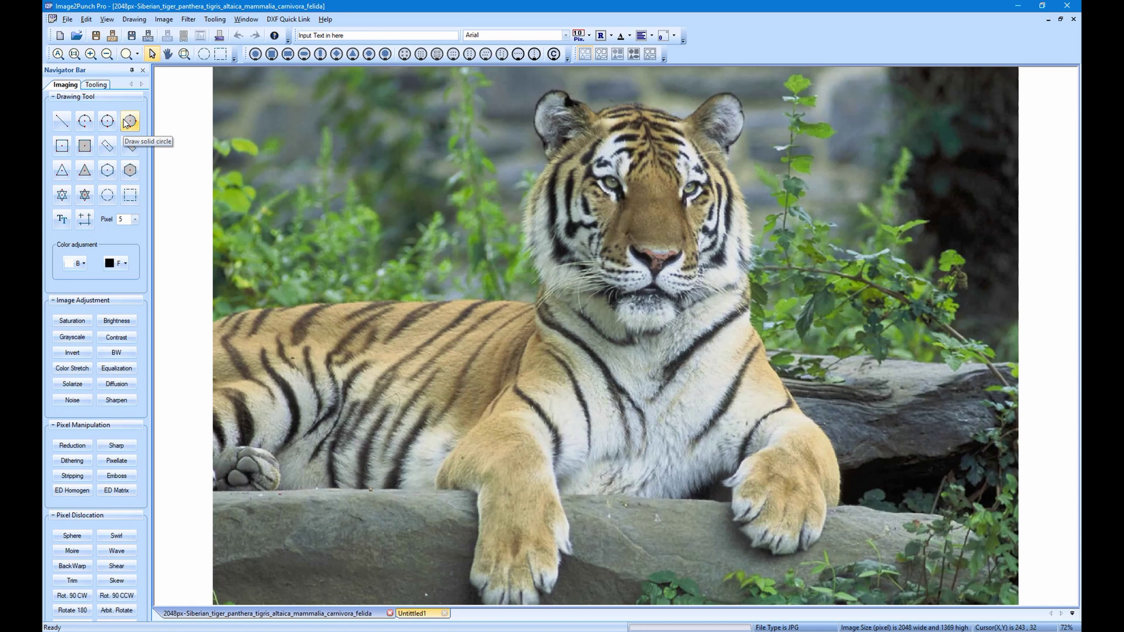
{"action": "left_click", "coordinate": [125, 369]}
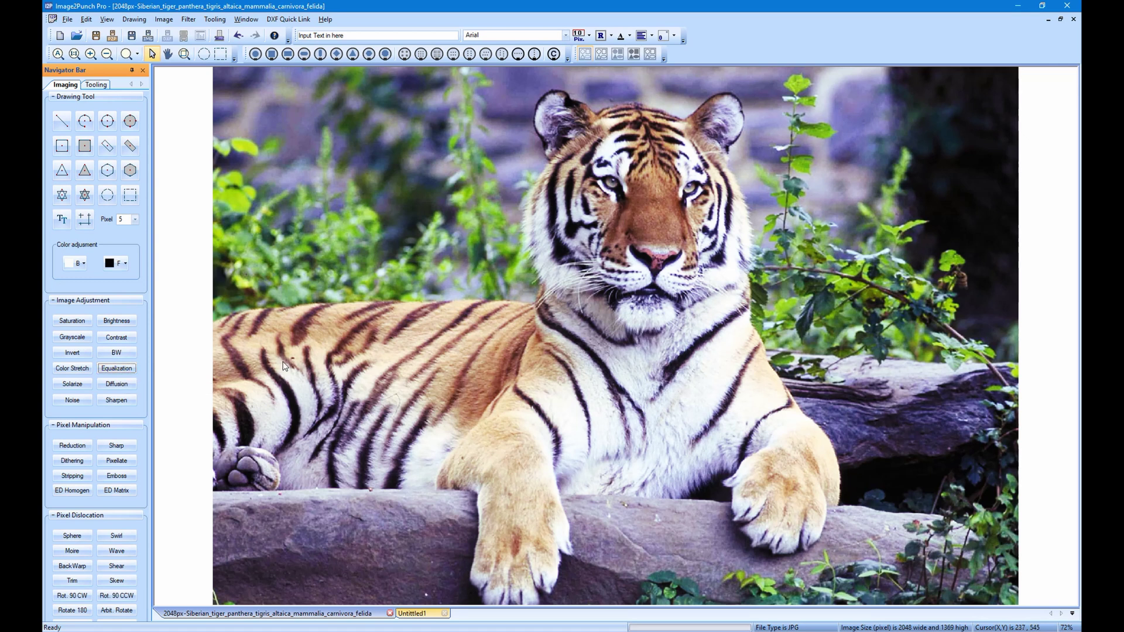
{"action": "left_click", "coordinate": [99, 86]}
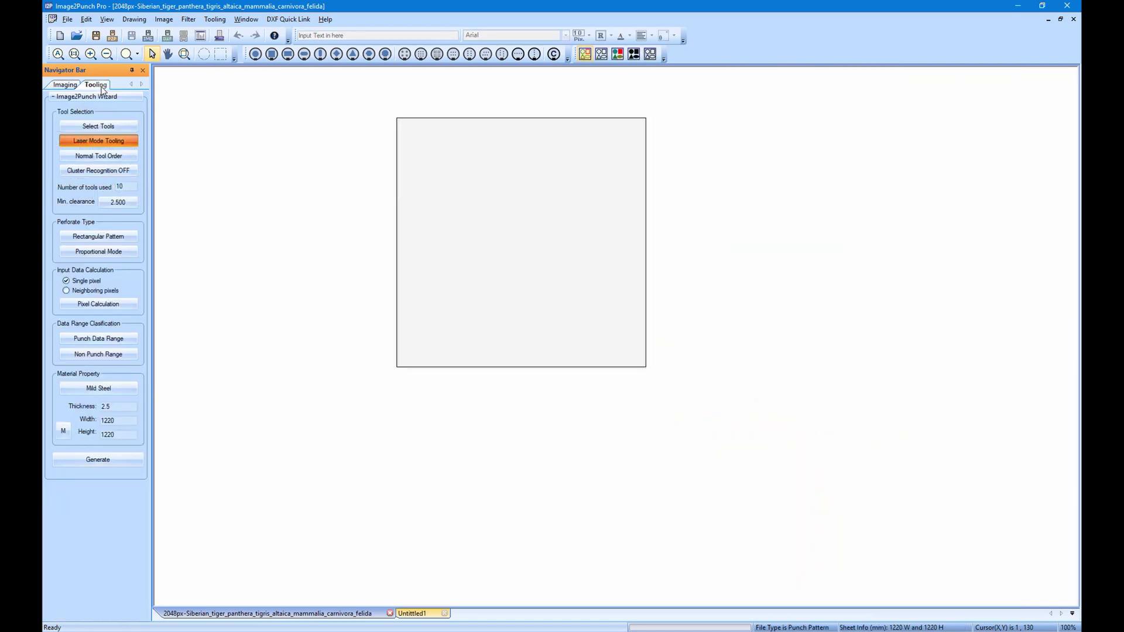
Zoom the empty 1220 × 1220 mm punch sheet to fit the window
{"action": "left_click", "coordinate": [73, 54]}
{"action": "left_click", "coordinate": [58, 54]}
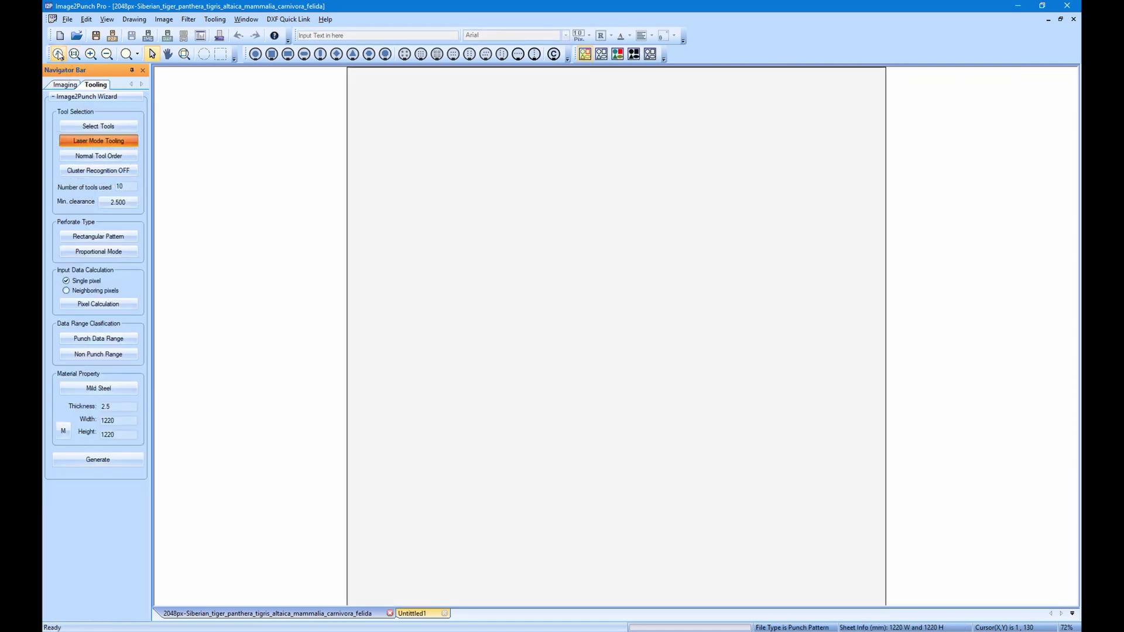
In Laser Mode tooling, try the square, rectangle, oblong, diamond, triangle, hexagon and octagon shapes
{"action": "left_click", "coordinate": [125, 126]}
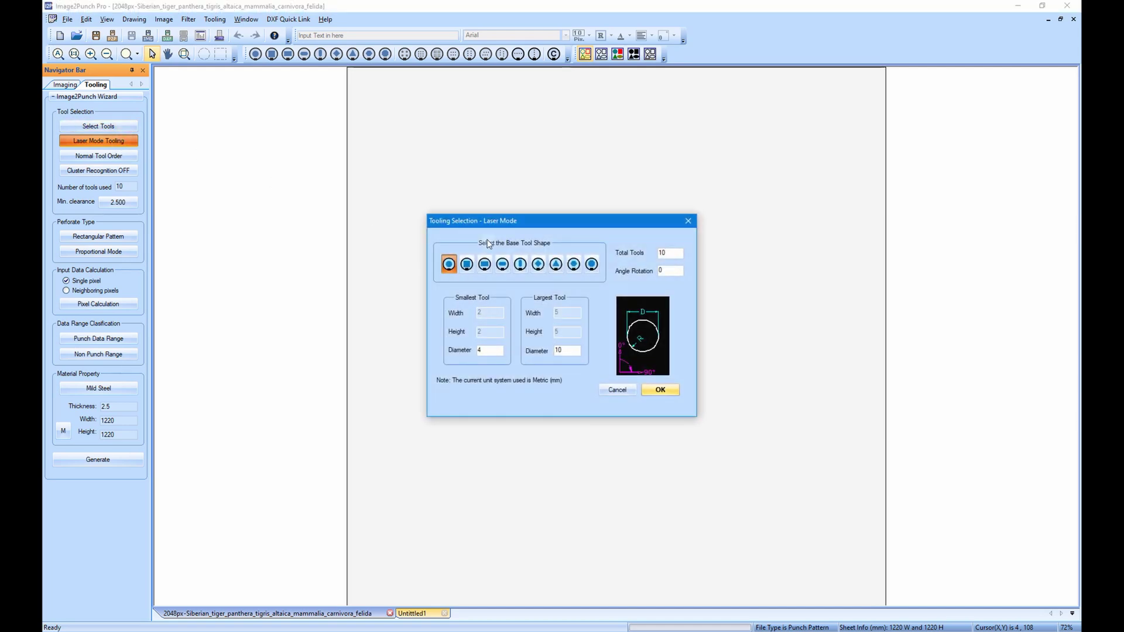
{"action": "left_click_drag", "start_coordinate": [537, 226], "coordinate": [488, 186]}
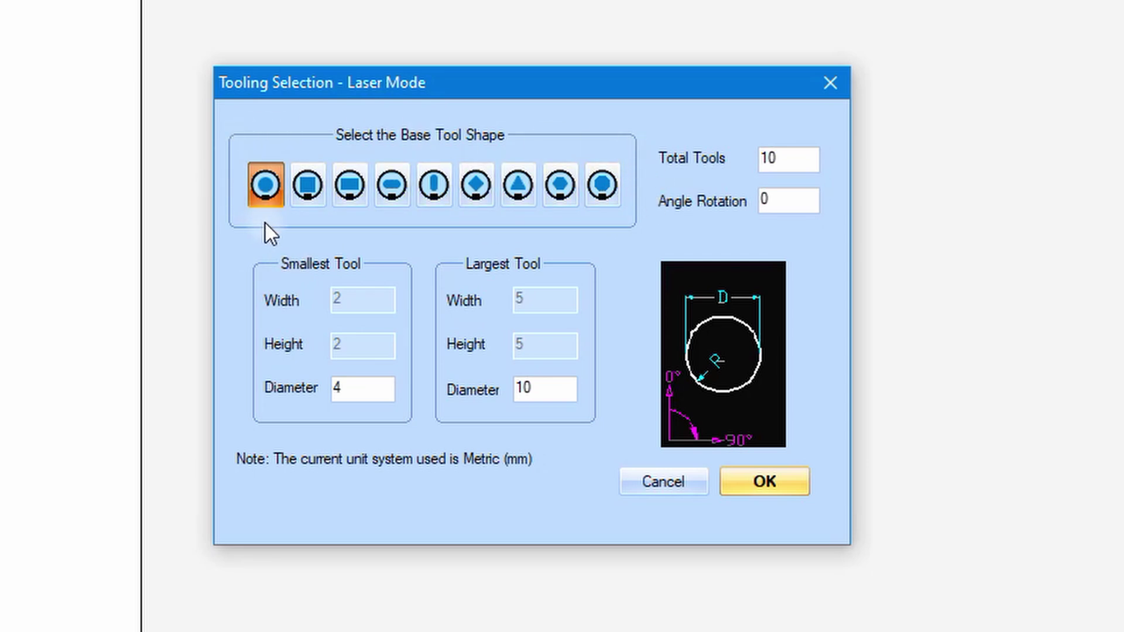
{"action": "left_click", "coordinate": [312, 203]}
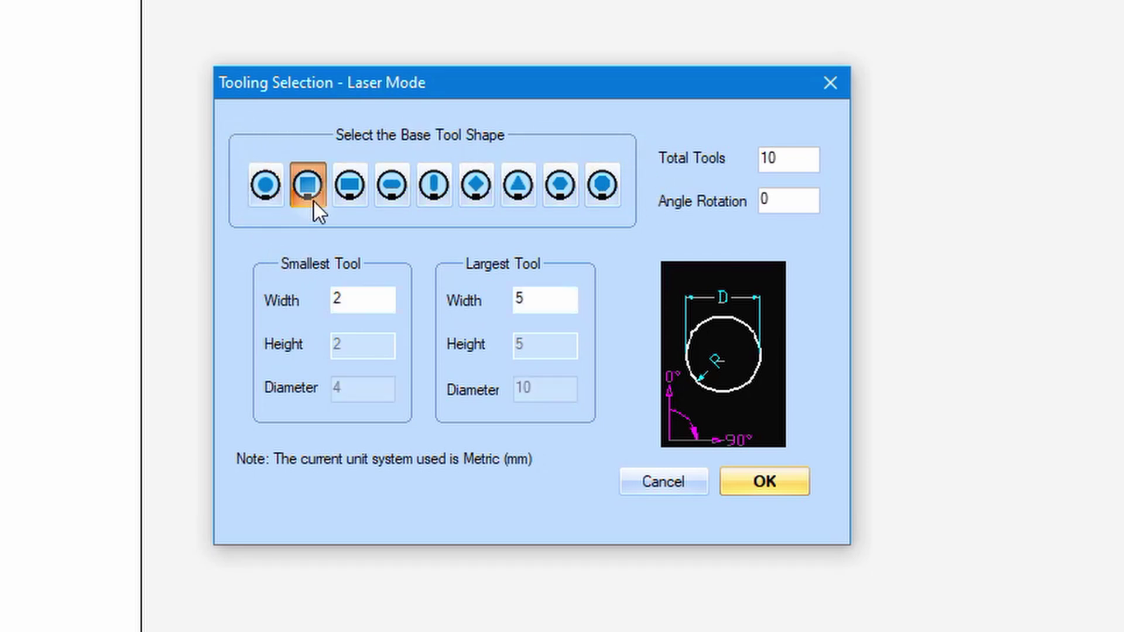
{"action": "left_click", "coordinate": [346, 199]}
{"action": "left_click", "coordinate": [391, 195]}
{"action": "left_click", "coordinate": [440, 200]}
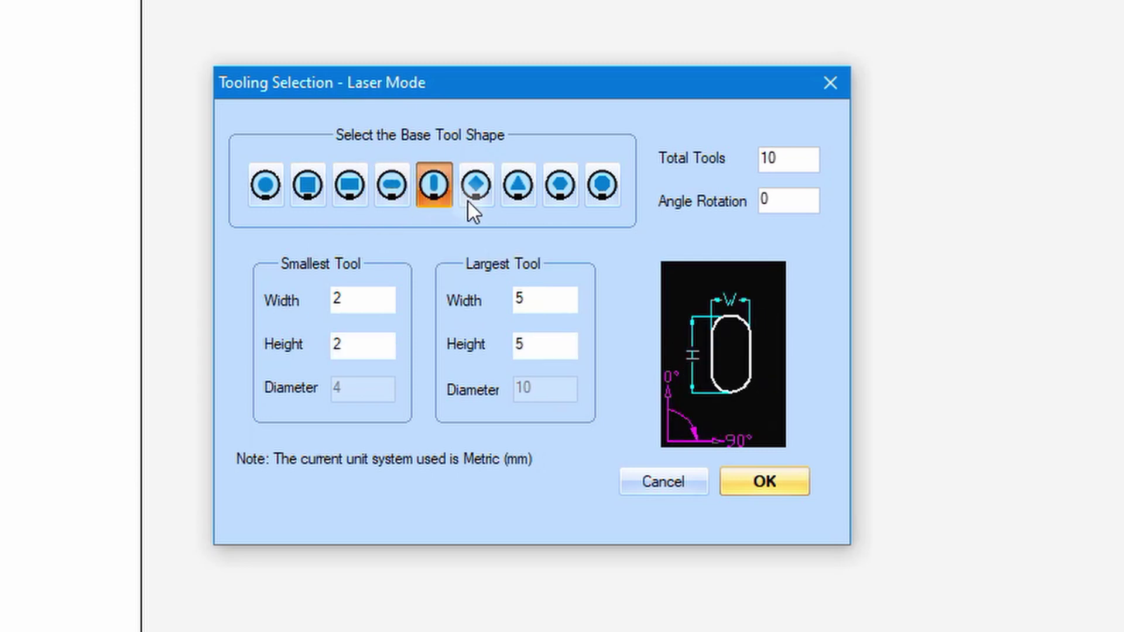
{"action": "left_click", "coordinate": [478, 202]}
{"action": "left_click", "coordinate": [516, 201]}
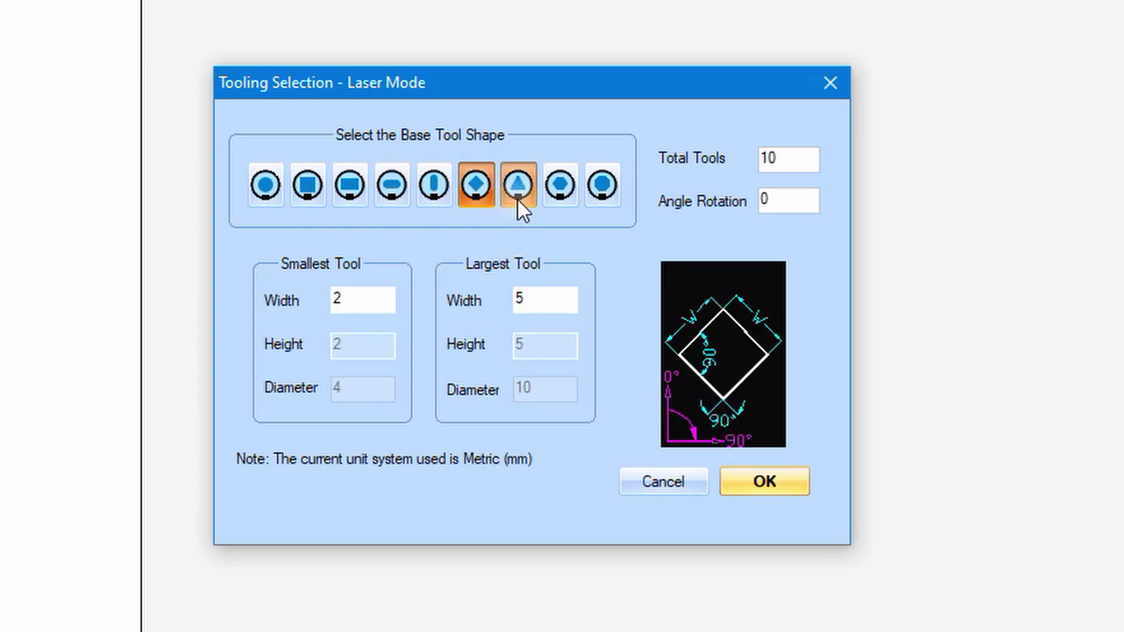
{"action": "left_click", "coordinate": [557, 200]}
{"action": "left_click", "coordinate": [600, 195]}
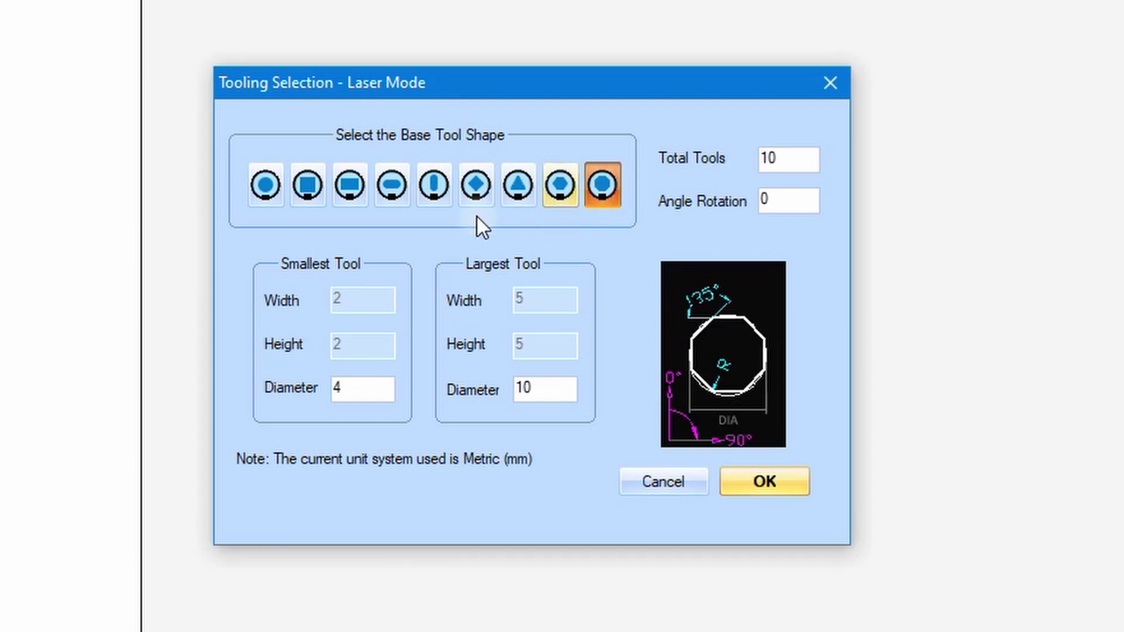
{"action": "left_click", "coordinate": [310, 196]}
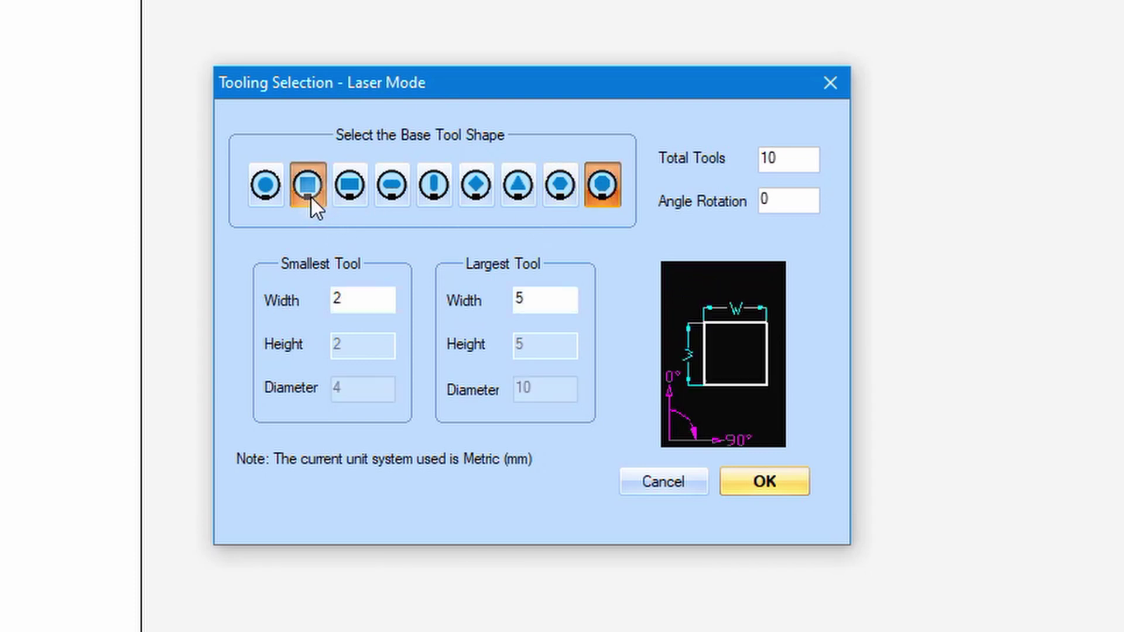
{"action": "left_click", "coordinate": [432, 199]}
{"action": "left_click", "coordinate": [398, 193]}
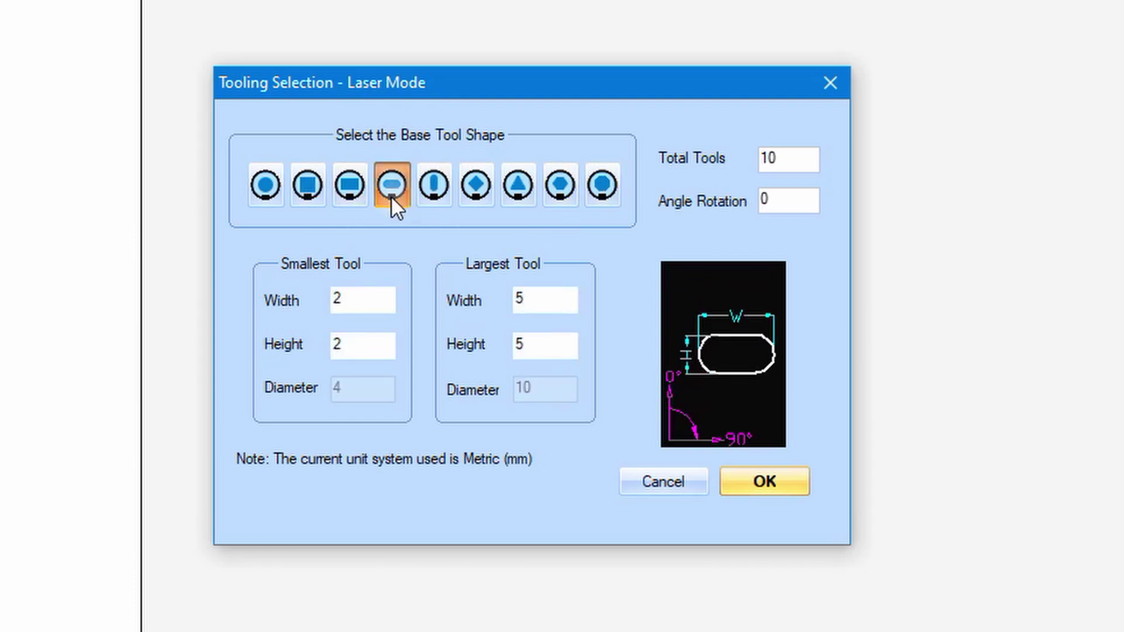
{"action": "left_click", "coordinate": [310, 198]}
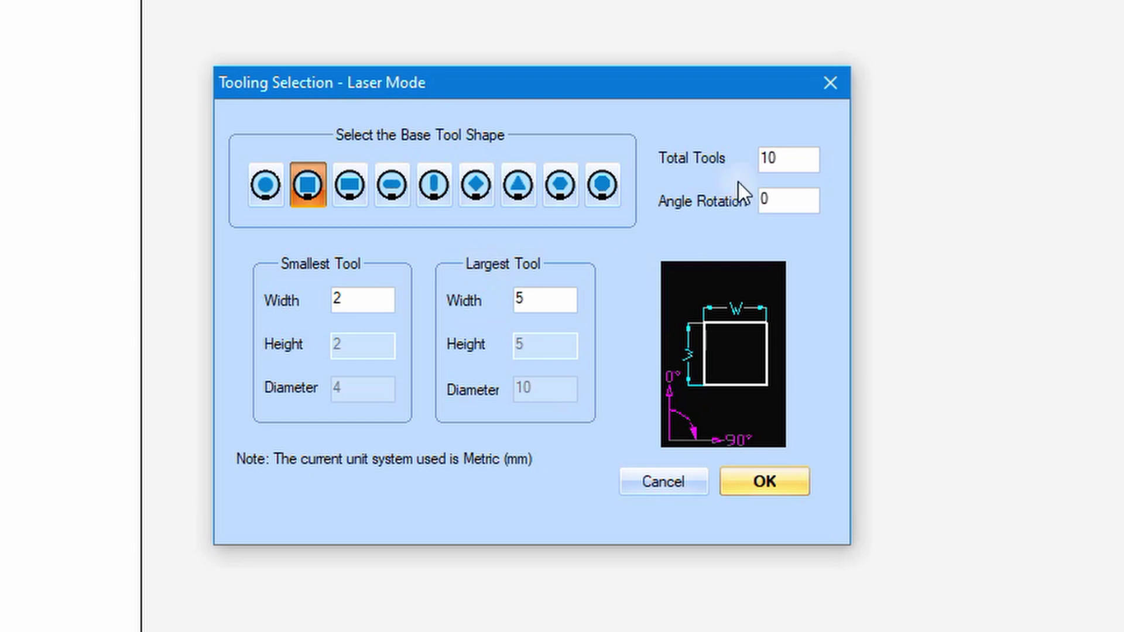
Choose the circle shape with diameters 3.0 to 10.0 mm and 10 total tools, and confirm
{"action": "left_click_drag", "start_coordinate": [796, 166], "coordinate": [708, 168]}
{"action": "type", "text": "66"}
{"action": "left_click", "coordinate": [796, 199]}
{"action": "left_click", "coordinate": [264, 184]}
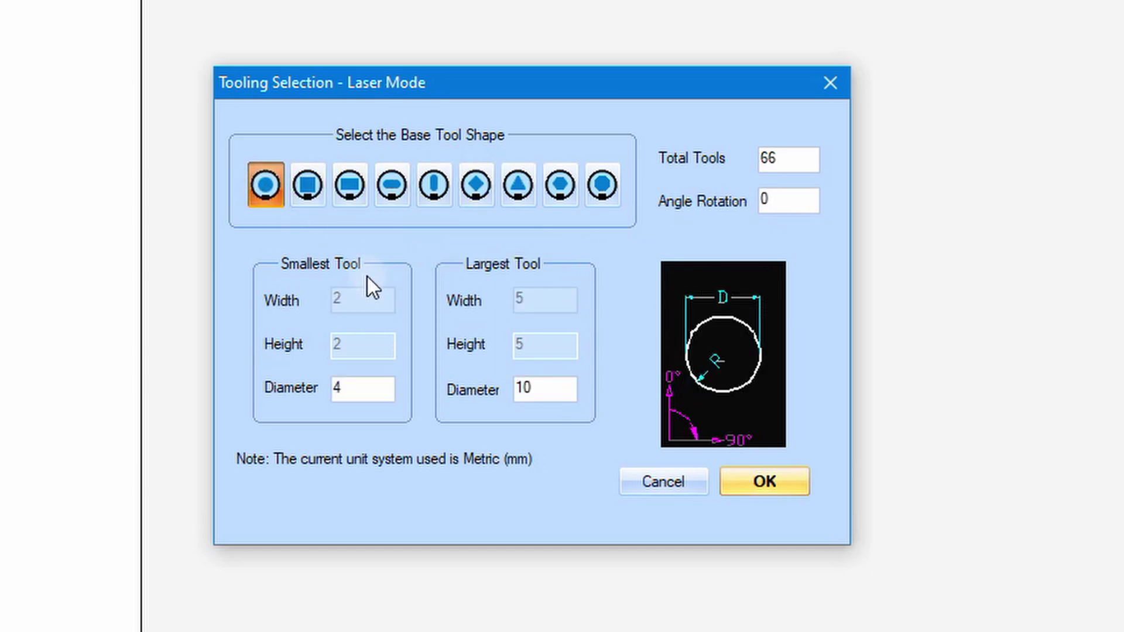
{"action": "left_click_drag", "start_coordinate": [352, 389], "coordinate": [275, 395]}
{"action": "type", "text": "3.0"}
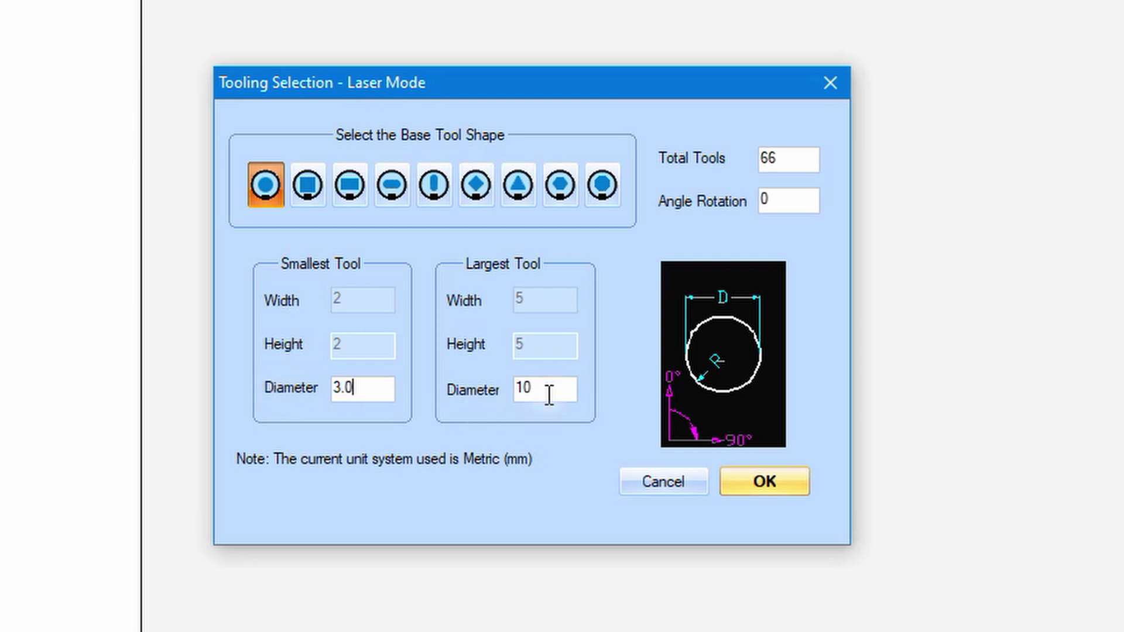
{"action": "left_click_drag", "start_coordinate": [549, 395], "coordinate": [418, 393]}
{"action": "type", "text": "10.0"}
{"action": "left_click_drag", "start_coordinate": [803, 160], "coordinate": [655, 155]}
{"action": "type", "text": "10"}
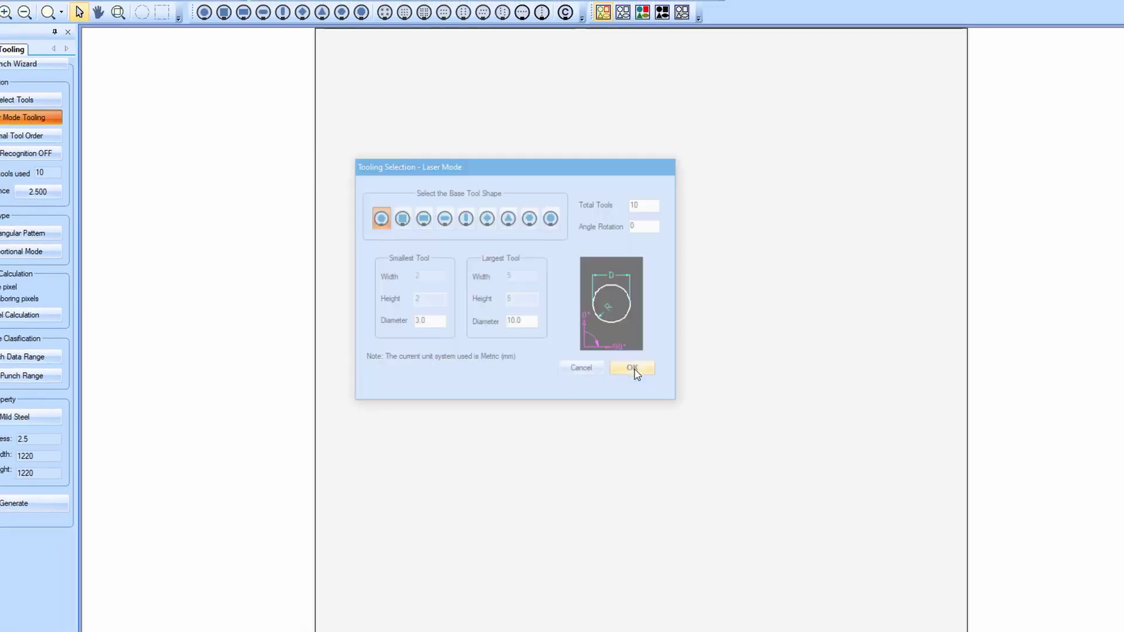
{"action": "left_click", "coordinate": [655, 386]}
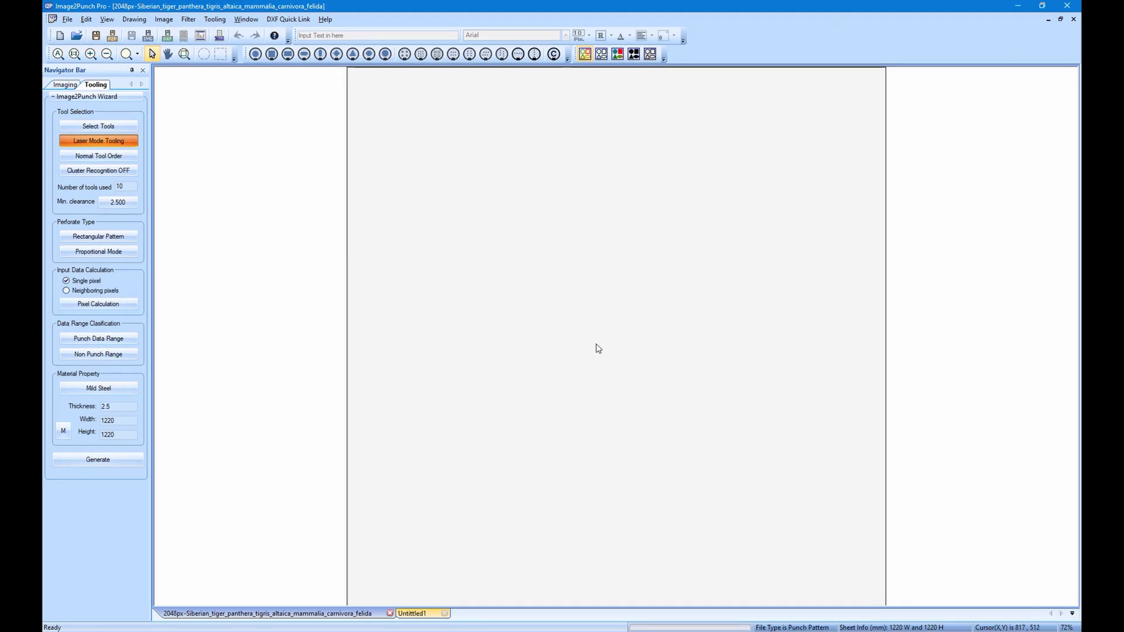
Switch to Punch Mode Tooling and open the Tool Selector through Select Tools and Add Single
{"action": "left_click", "coordinate": [117, 142]}
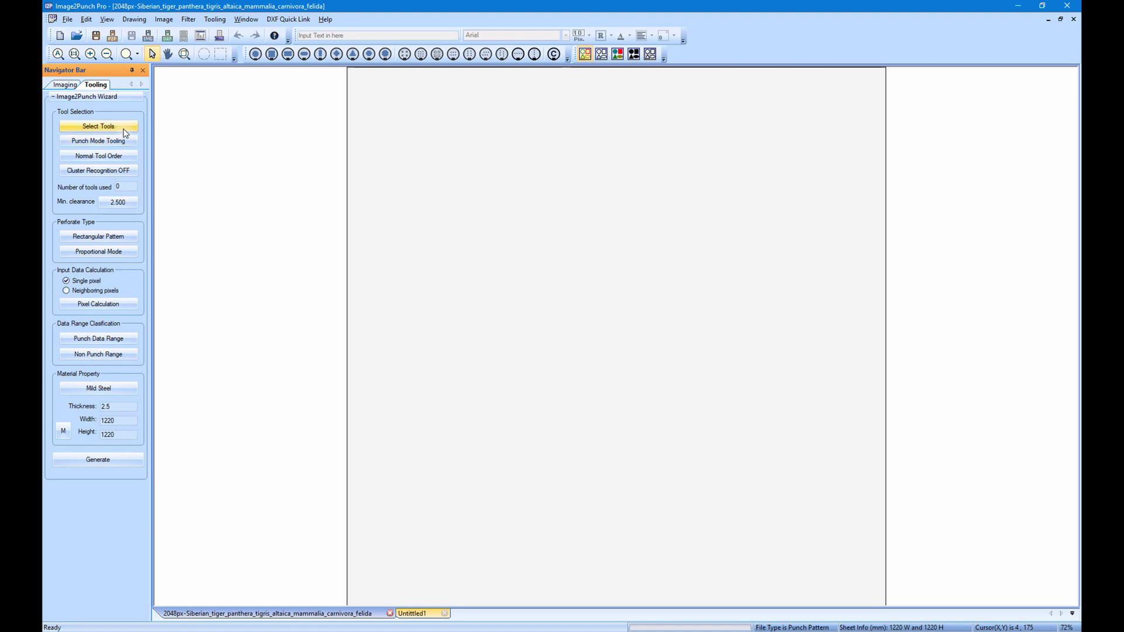
{"action": "left_click", "coordinate": [124, 132]}
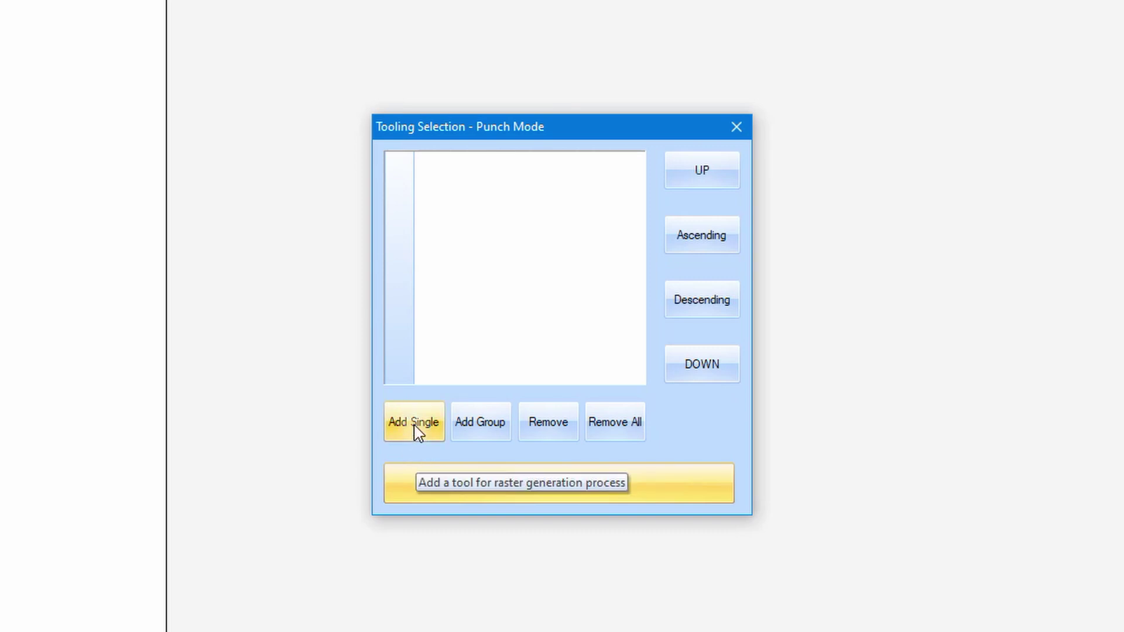
{"action": "left_click", "coordinate": [414, 425]}
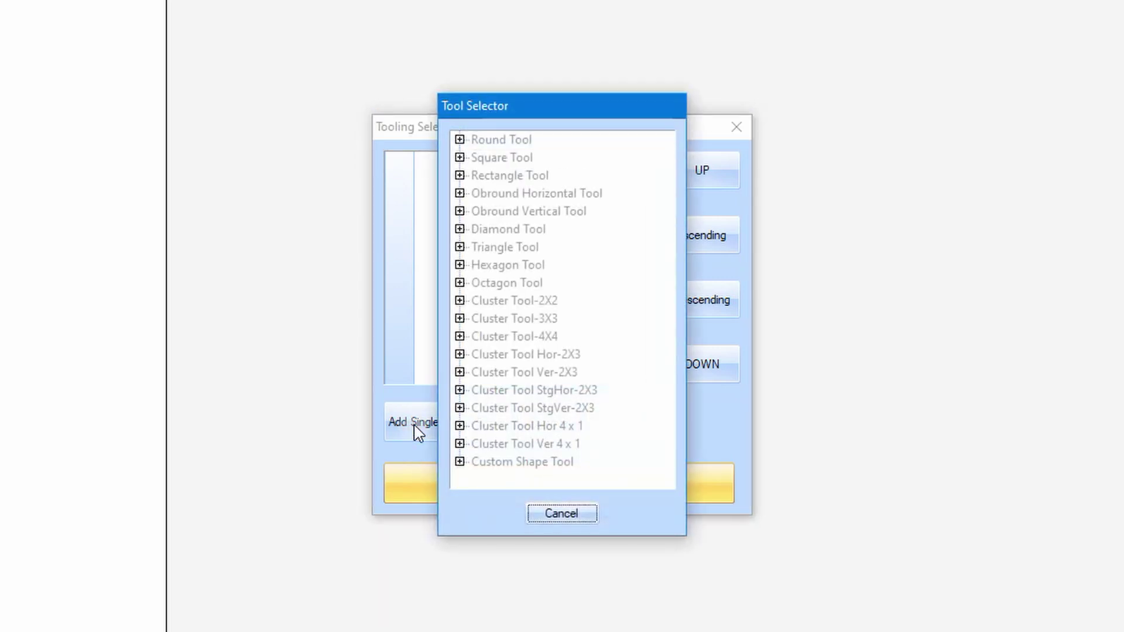
Browse the tool groups in the Tool Selector and add ROUND R3.00 as the first tool
{"action": "left_click_drag", "start_coordinate": [547, 108], "coordinate": [901, 81]}
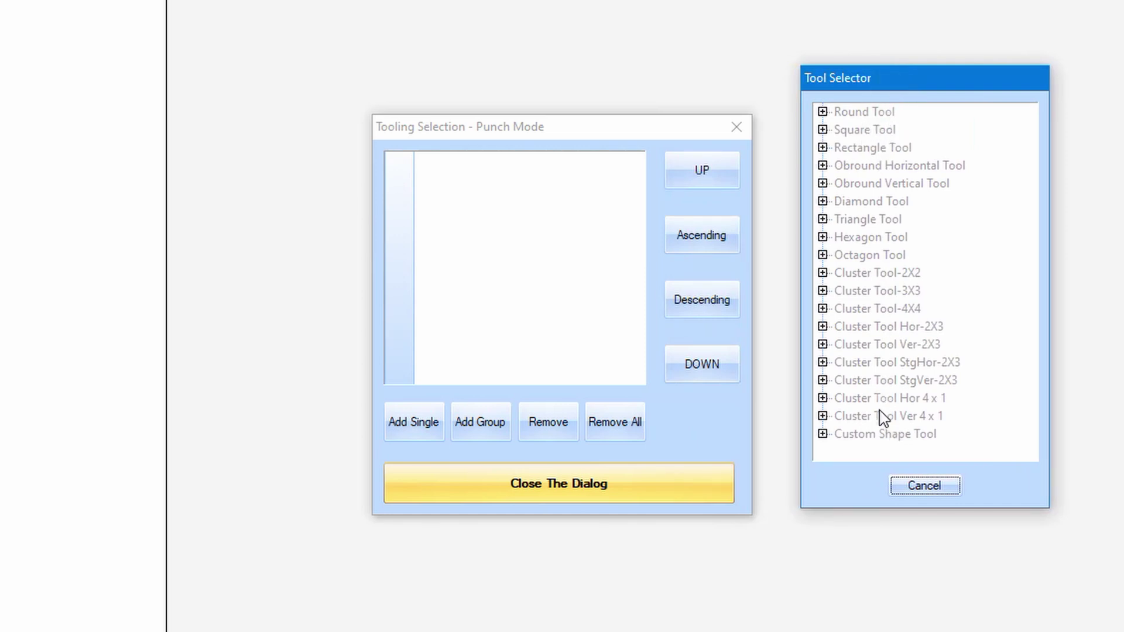
{"action": "left_click", "coordinate": [823, 111]}
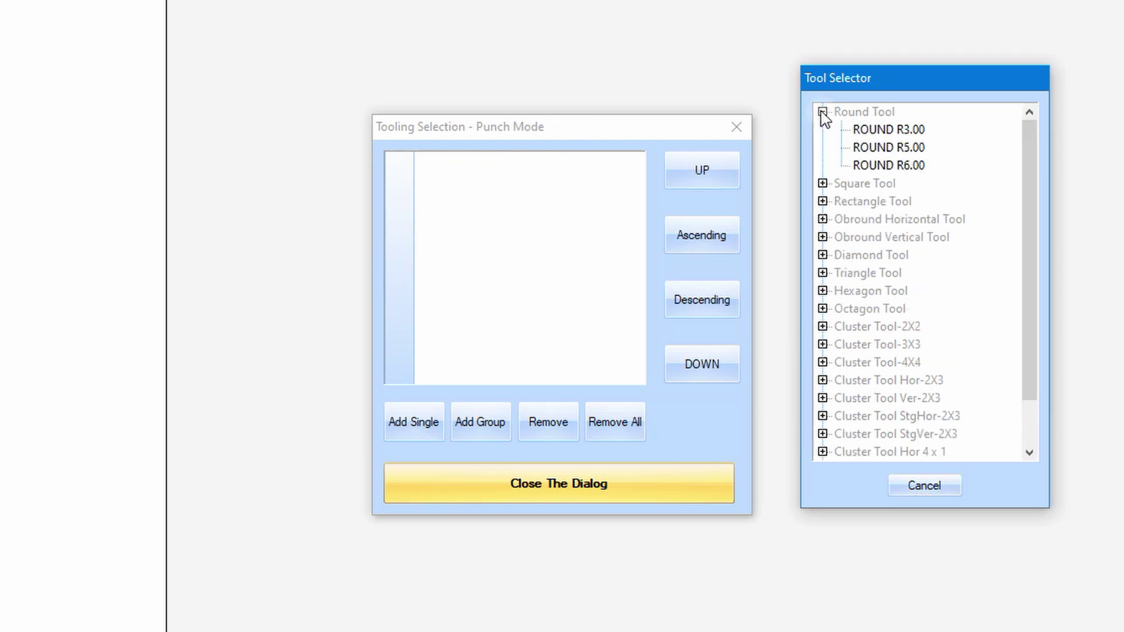
{"action": "left_click_drag", "start_coordinate": [1031, 241], "coordinate": [1031, 309]}
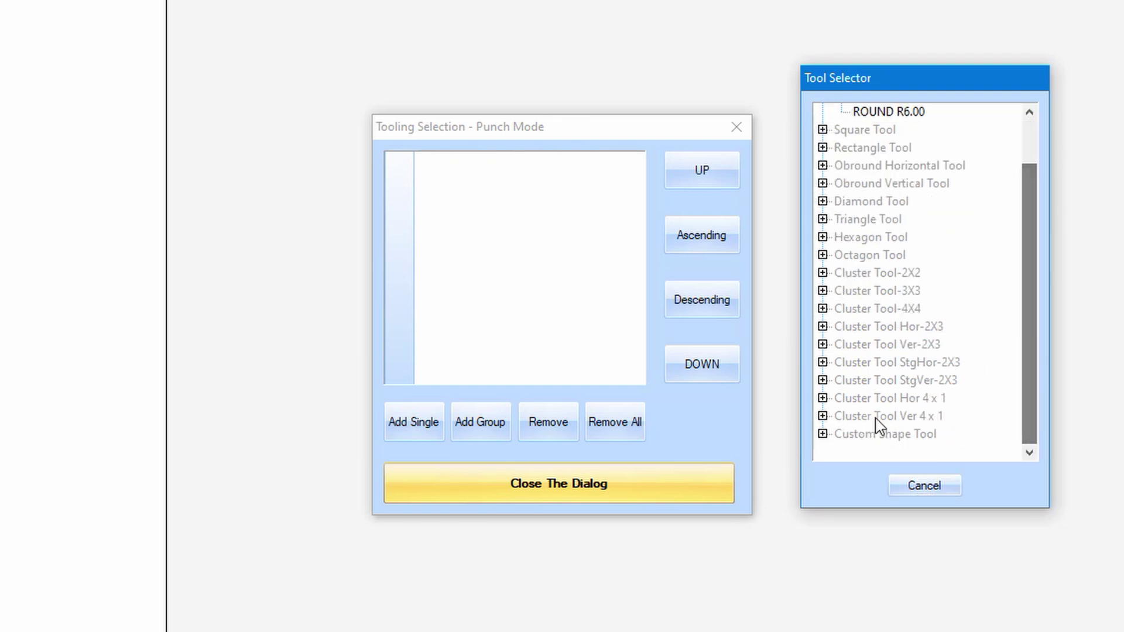
{"action": "left_click", "coordinate": [823, 432]}
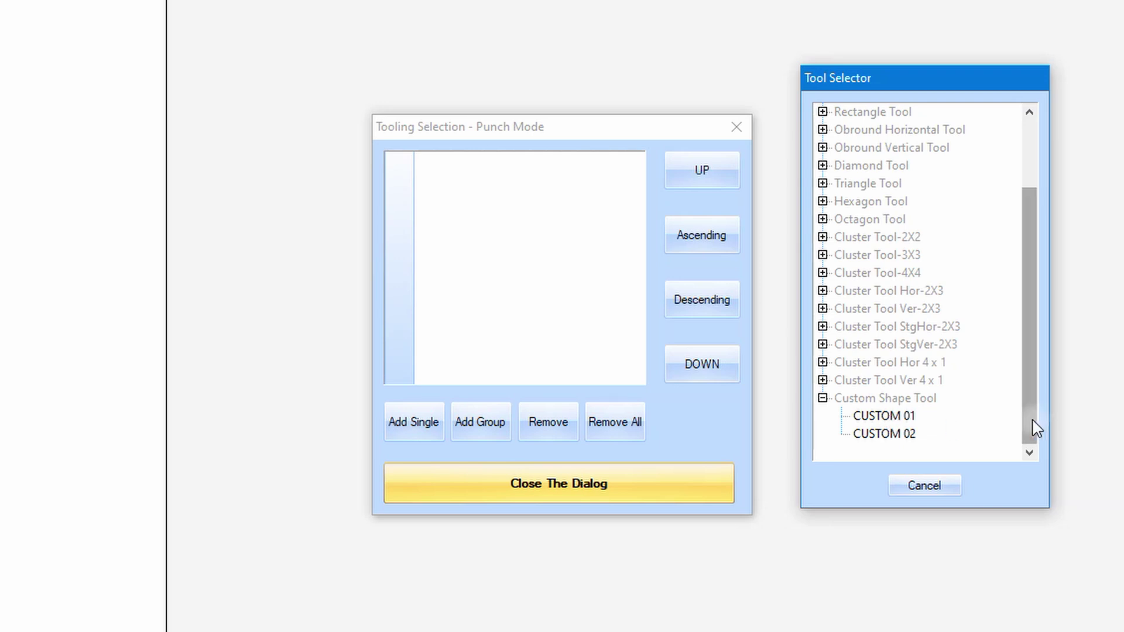
{"action": "left_click_drag", "start_coordinate": [1036, 429], "coordinate": [1031, 306]}
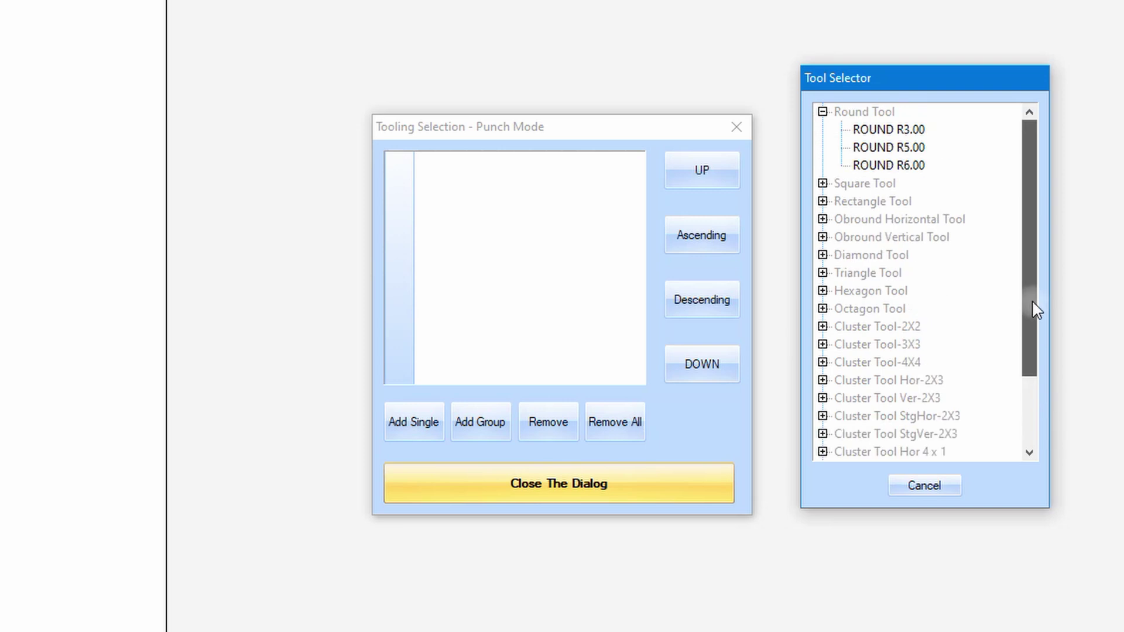
{"action": "left_click", "coordinate": [823, 255]}
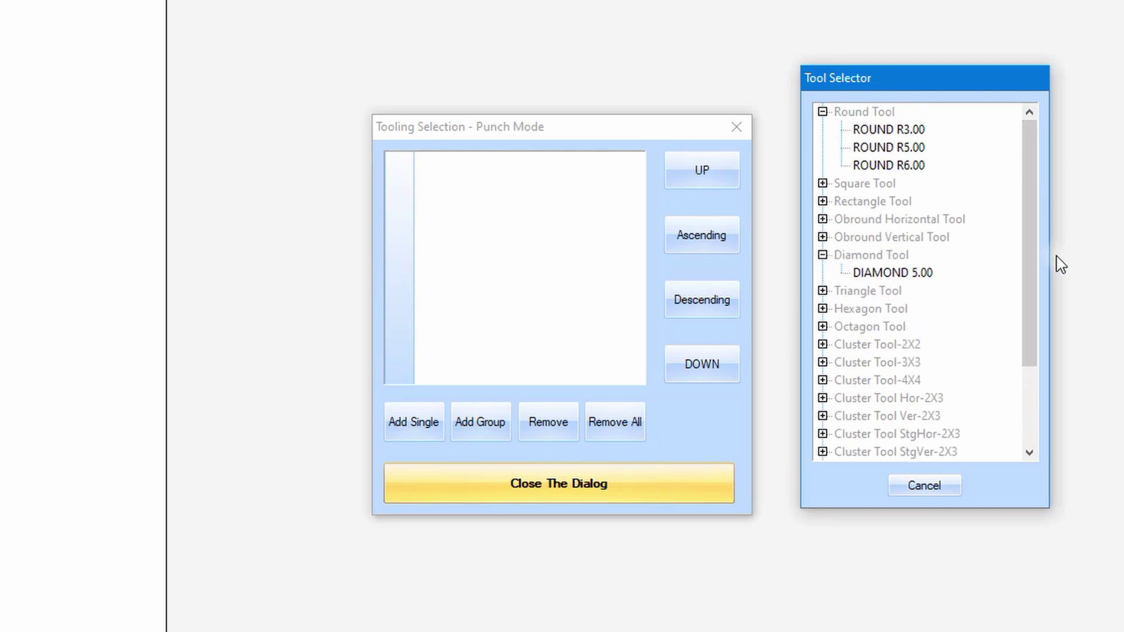
{"action": "left_click", "coordinate": [822, 183]}
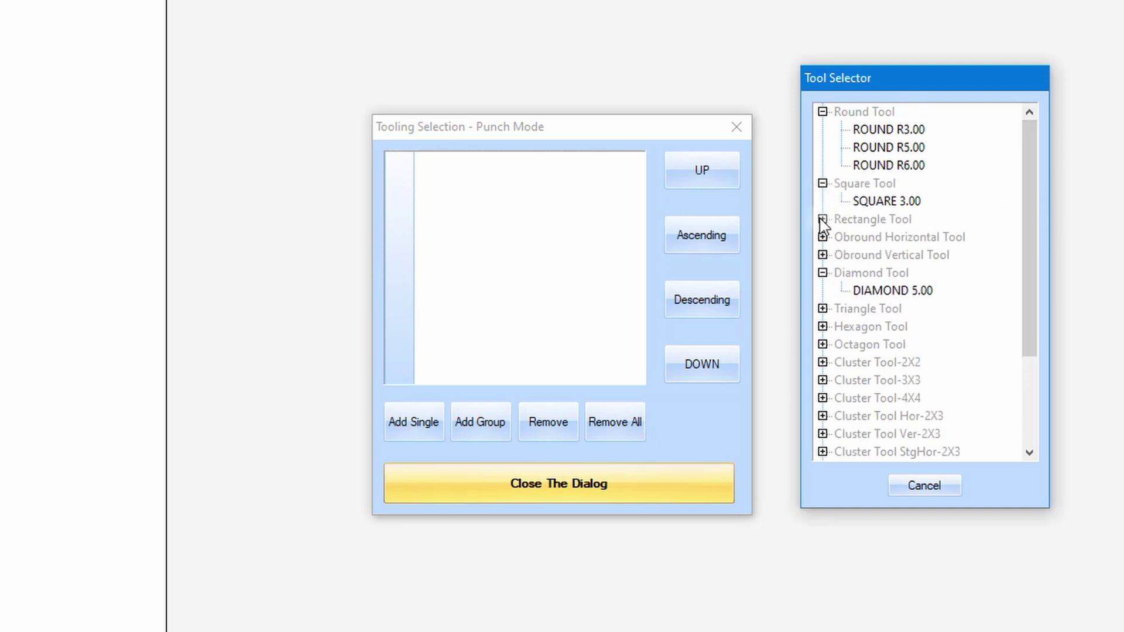
{"action": "left_click", "coordinate": [822, 219]}
{"action": "left_click", "coordinate": [823, 255]}
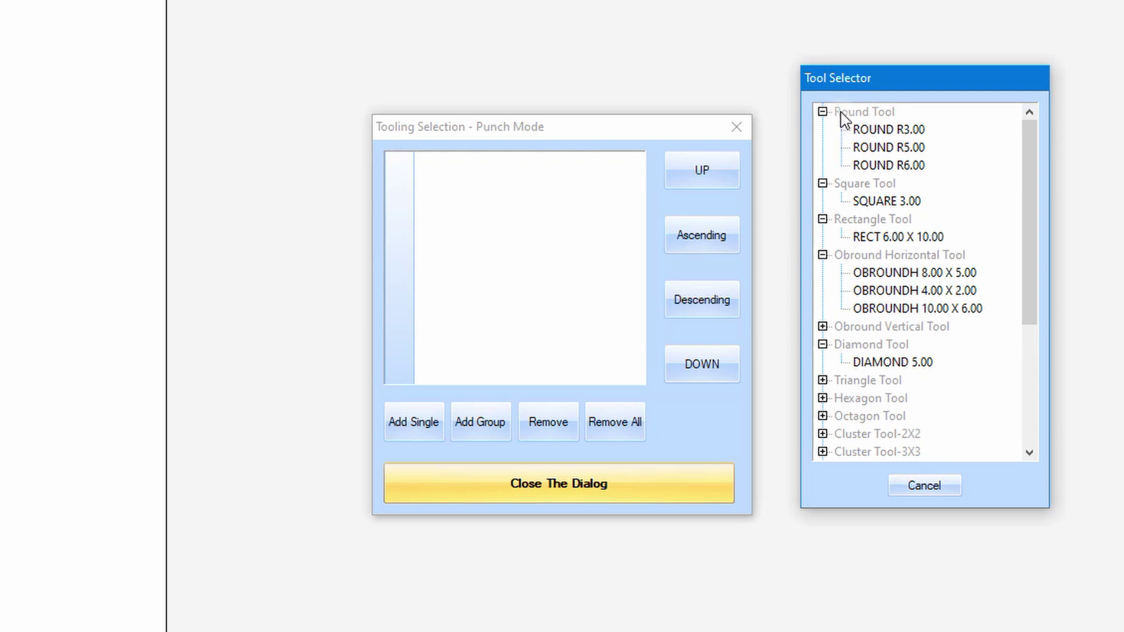
{"action": "left_click", "coordinate": [823, 111]}
{"action": "left_click", "coordinate": [823, 111]}
{"action": "left_click", "coordinate": [902, 130]}
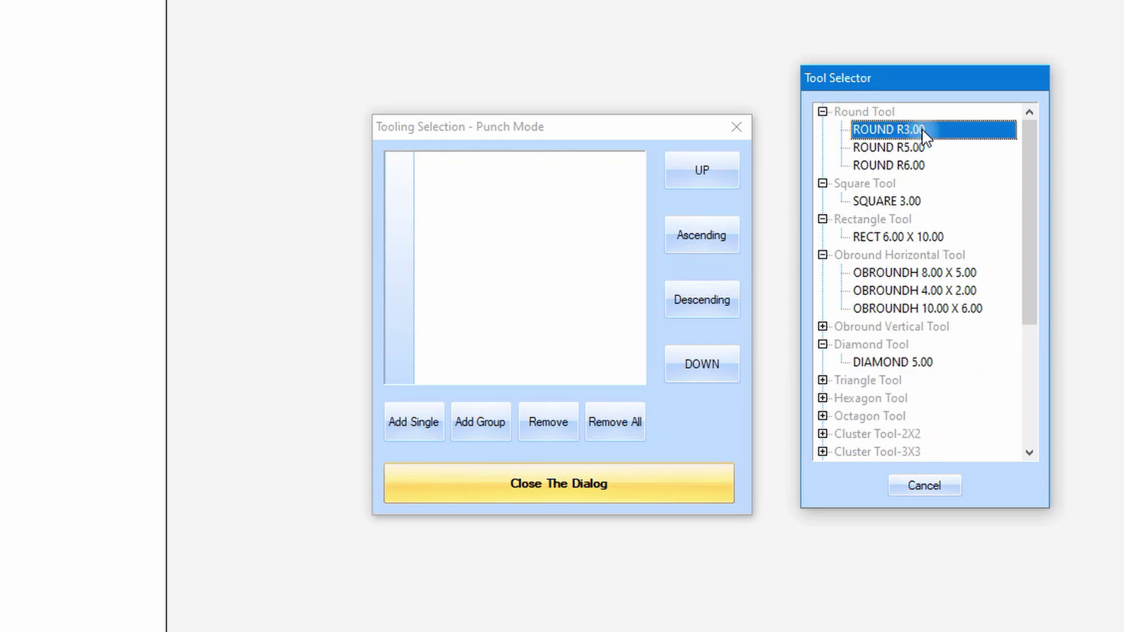
{"action": "double_click", "coordinate": [902, 130]}
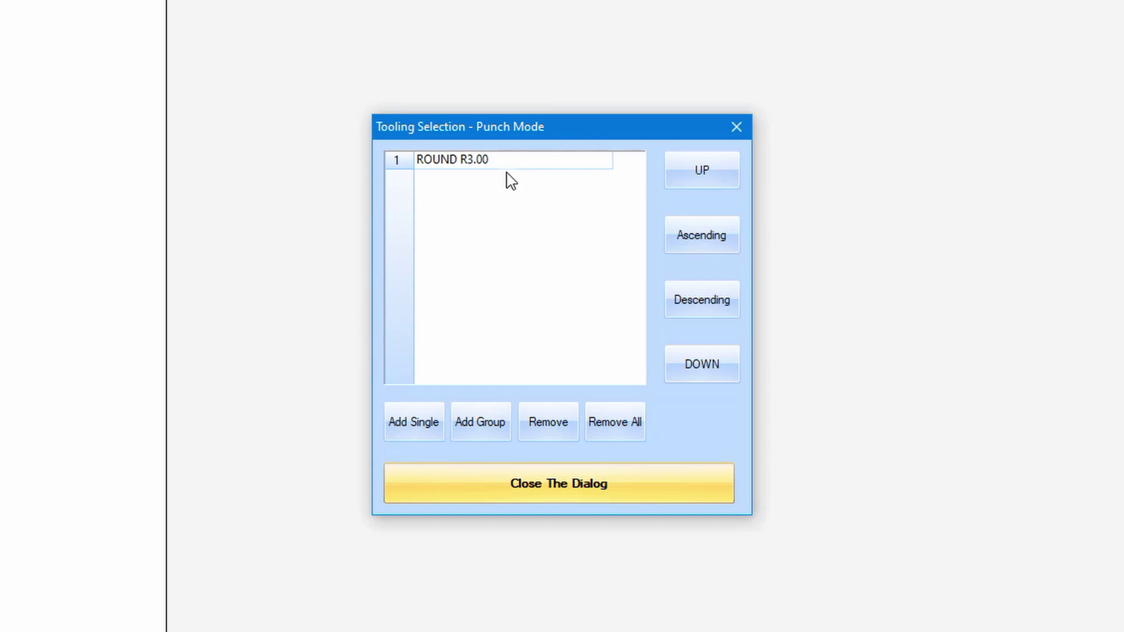
Add ROUND R5.00 and ROUND R6.00 to the punch tool list
{"action": "left_click", "coordinate": [417, 424]}
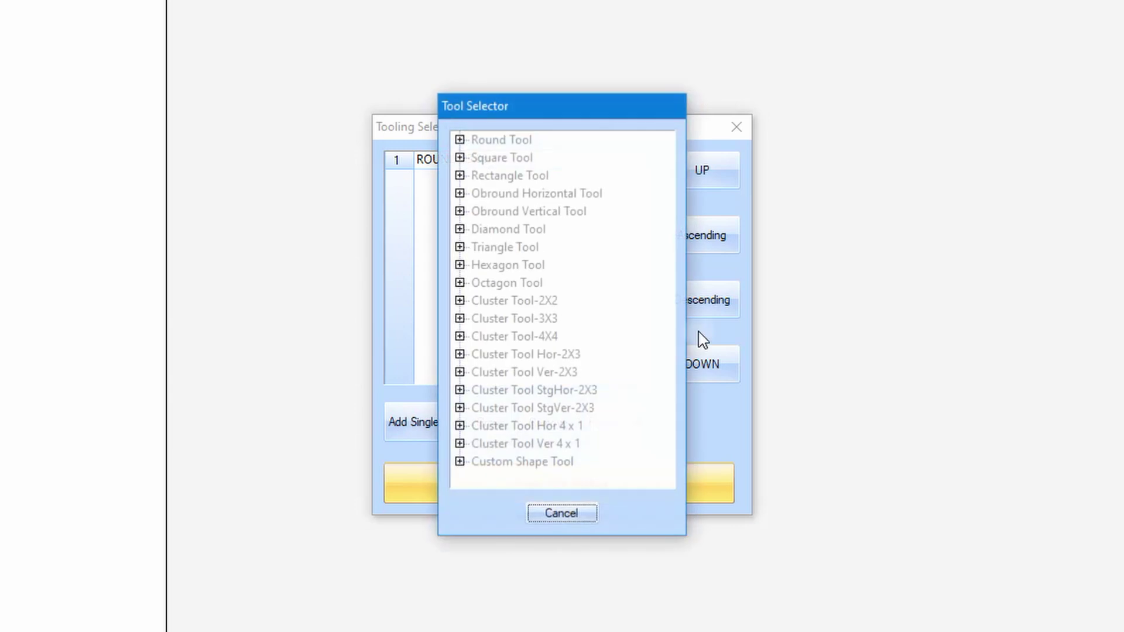
{"action": "left_click", "coordinate": [460, 141]}
{"action": "left_click", "coordinate": [489, 173]}
{"action": "double_click", "coordinate": [489, 173]}
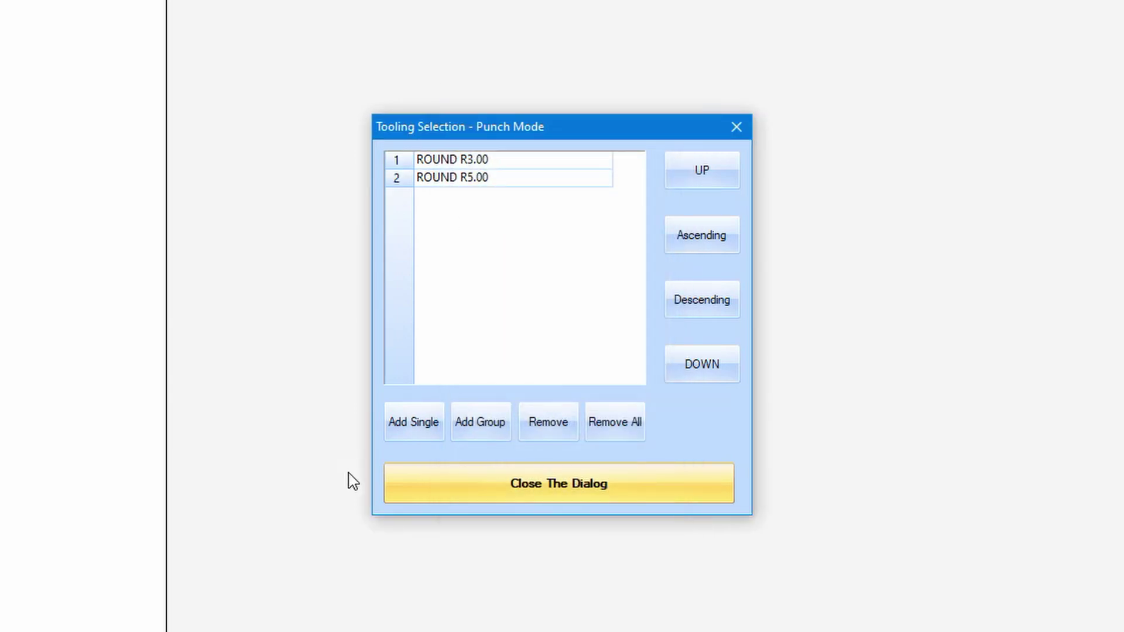
{"action": "left_click", "coordinate": [410, 429]}
{"action": "left_click", "coordinate": [459, 143]}
{"action": "left_click", "coordinate": [509, 193]}
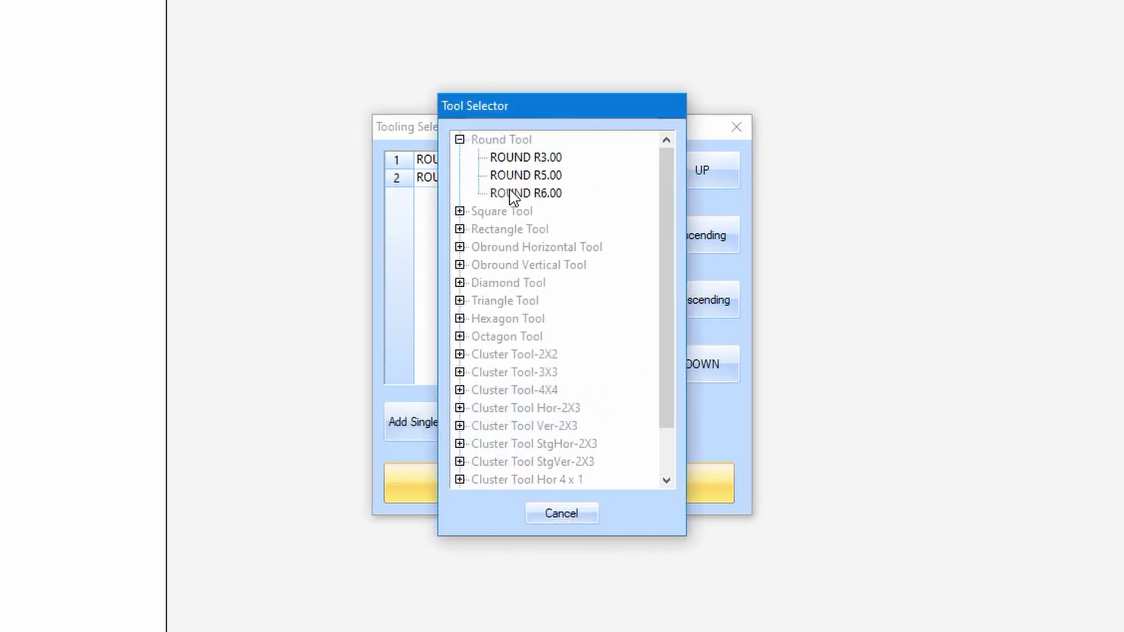
{"action": "double_click", "coordinate": [509, 193]}
Add OBROUNDH 8.00 X 5.00, dismiss the duplicate warning on a repeat, and finish selecting tools
{"action": "left_click", "coordinate": [418, 425]}
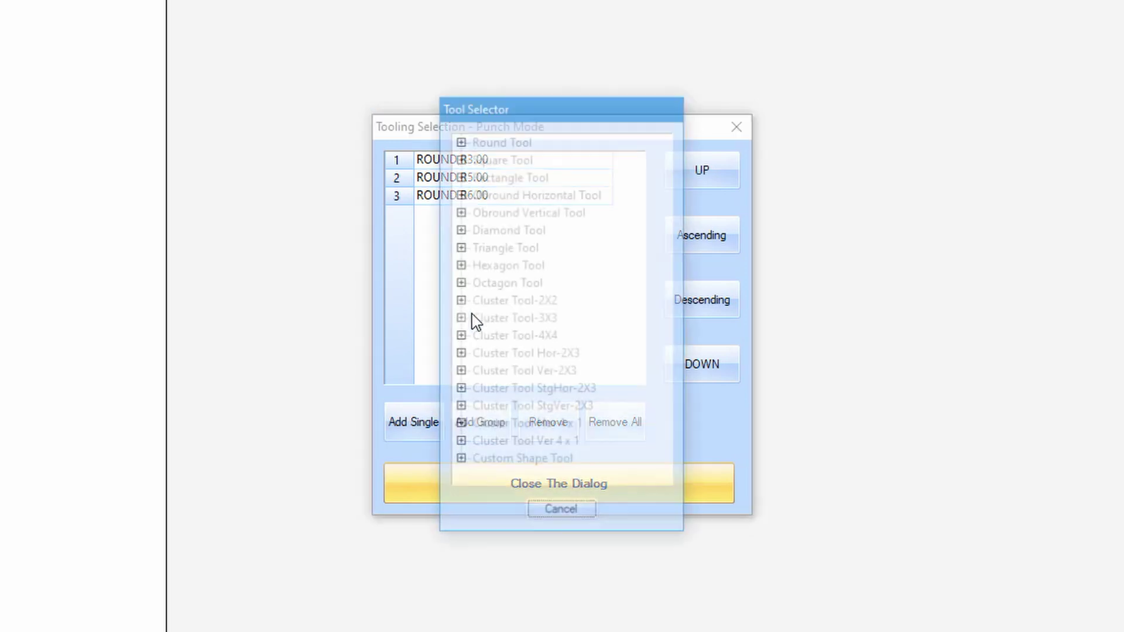
{"action": "left_click", "coordinate": [460, 193]}
{"action": "left_click", "coordinate": [504, 210]}
{"action": "double_click", "coordinate": [503, 210]}
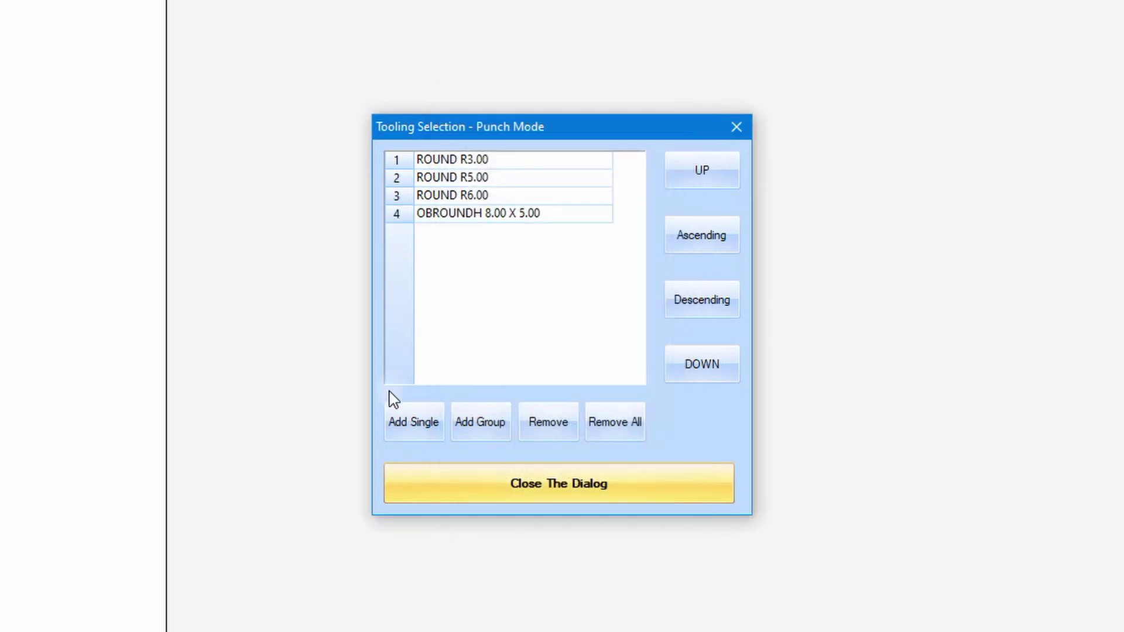
{"action": "left_click", "coordinate": [412, 427]}
{"action": "left_click", "coordinate": [460, 195]}
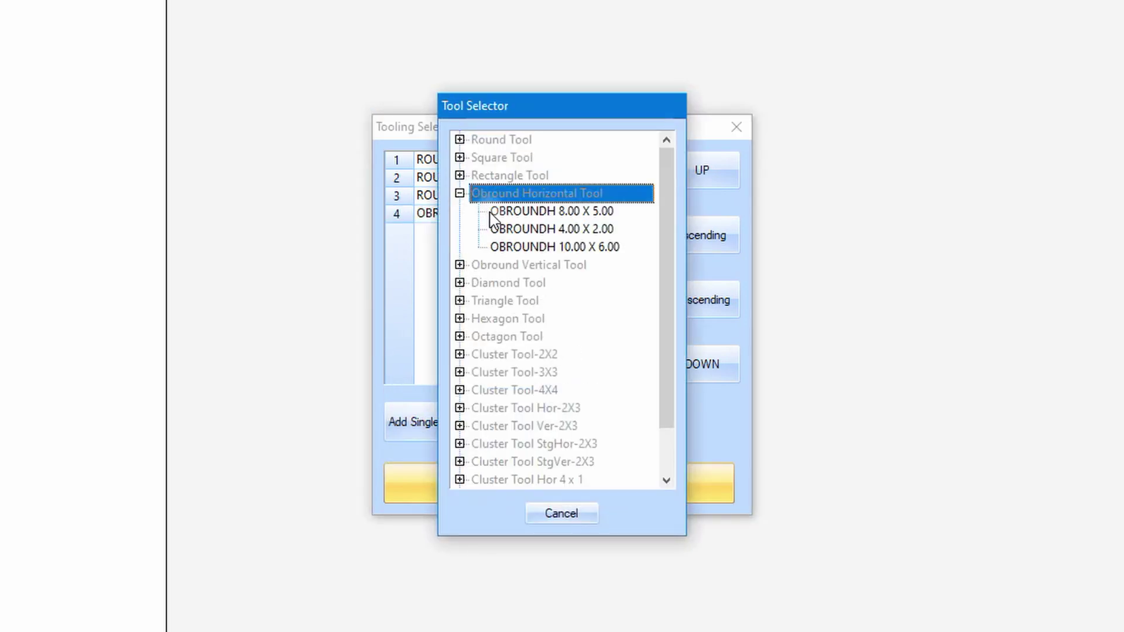
{"action": "double_click", "coordinate": [501, 209]}
{"action": "left_click", "coordinate": [665, 364]}
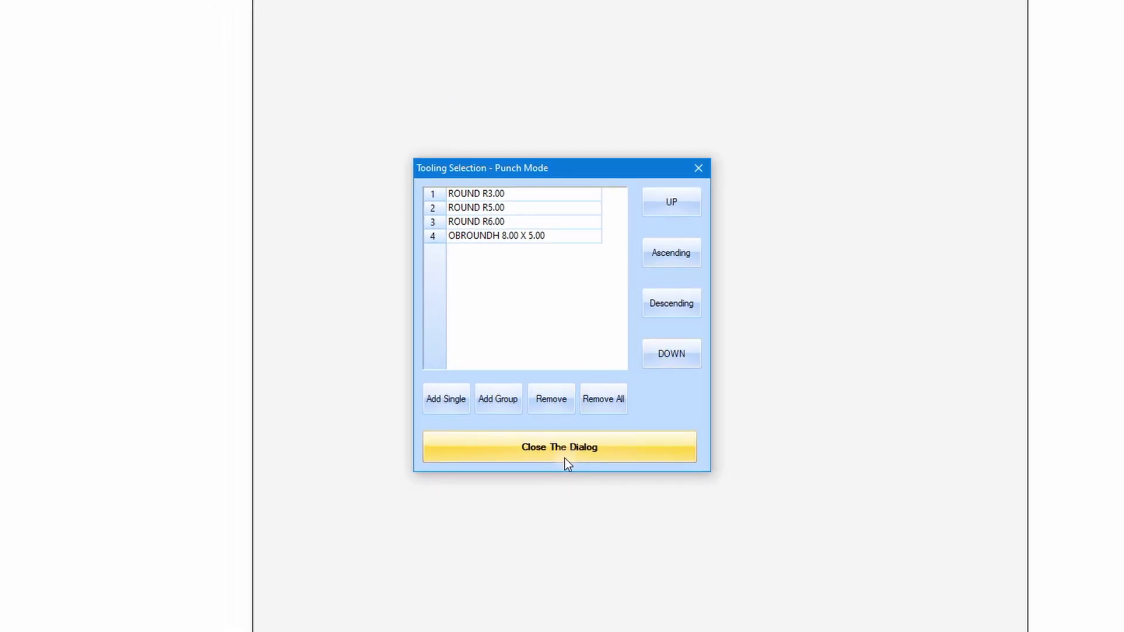
{"action": "left_click", "coordinate": [515, 455]}
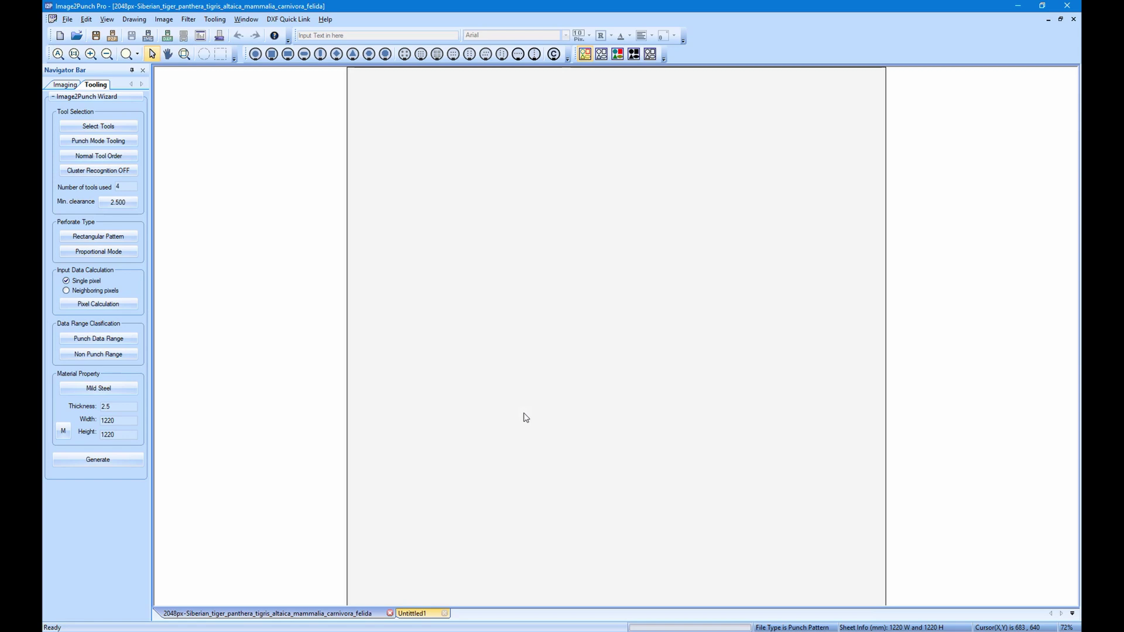
Change the Minimum Clearance value from 2.5 to 3.0 mm and confirm it
{"action": "left_click", "coordinate": [131, 205]}
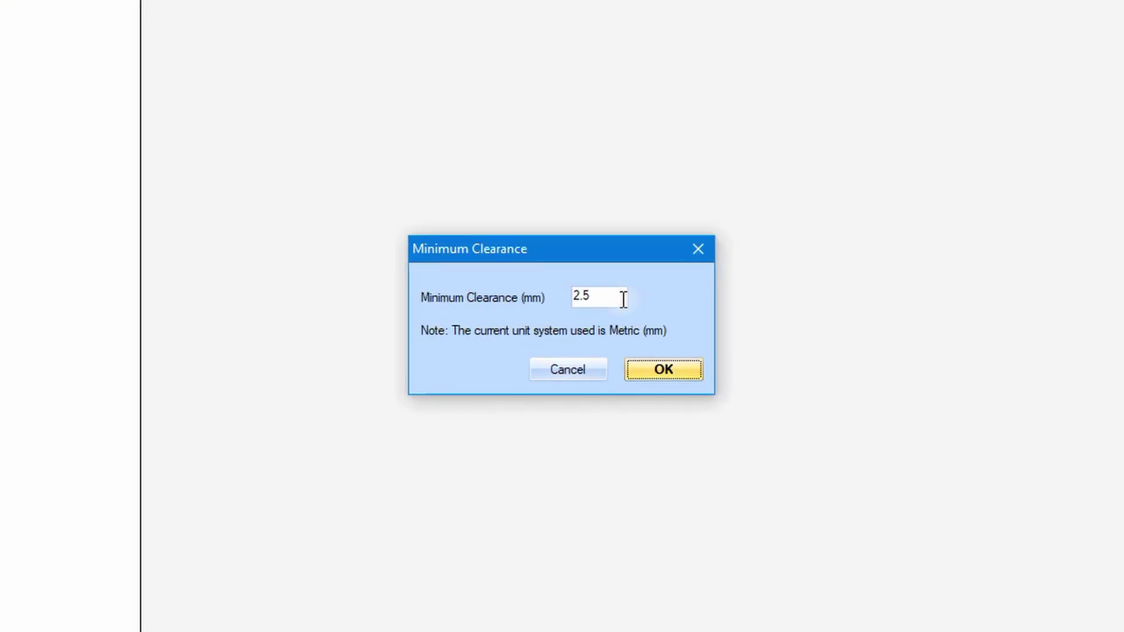
{"action": "left_click_drag", "start_coordinate": [623, 297], "coordinate": [442, 287]}
{"action": "type", "text": "3.0"}
{"action": "left_click", "coordinate": [693, 376]}
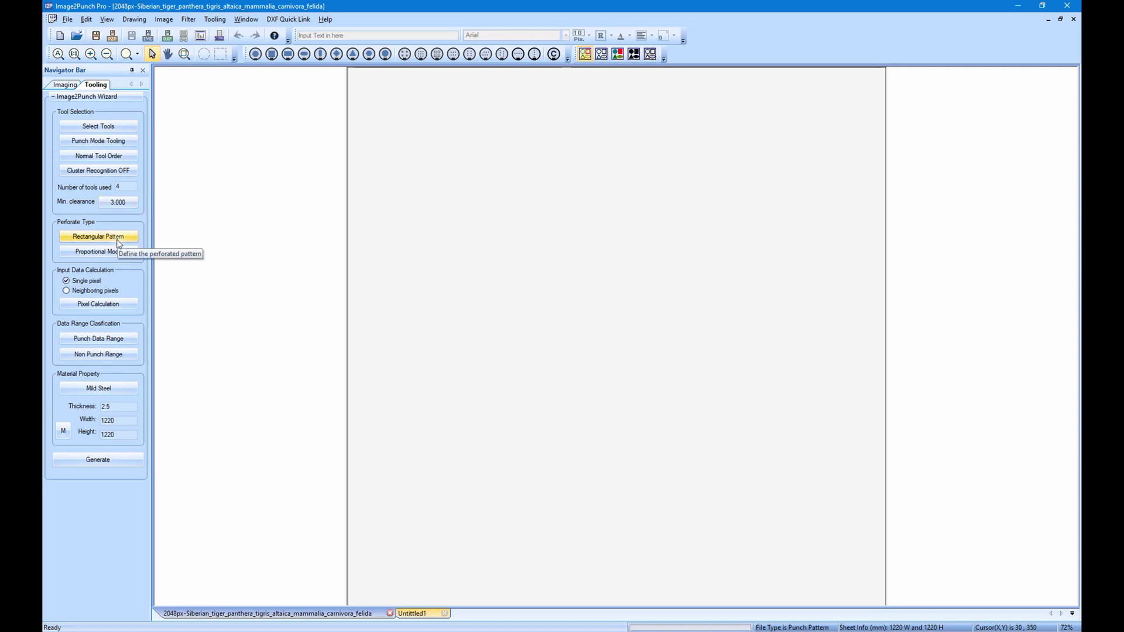
Browse the angle, circular, spiral, random and stippling perforation pattern types, returning to rectangular
{"action": "left_click", "coordinate": [133, 241]}
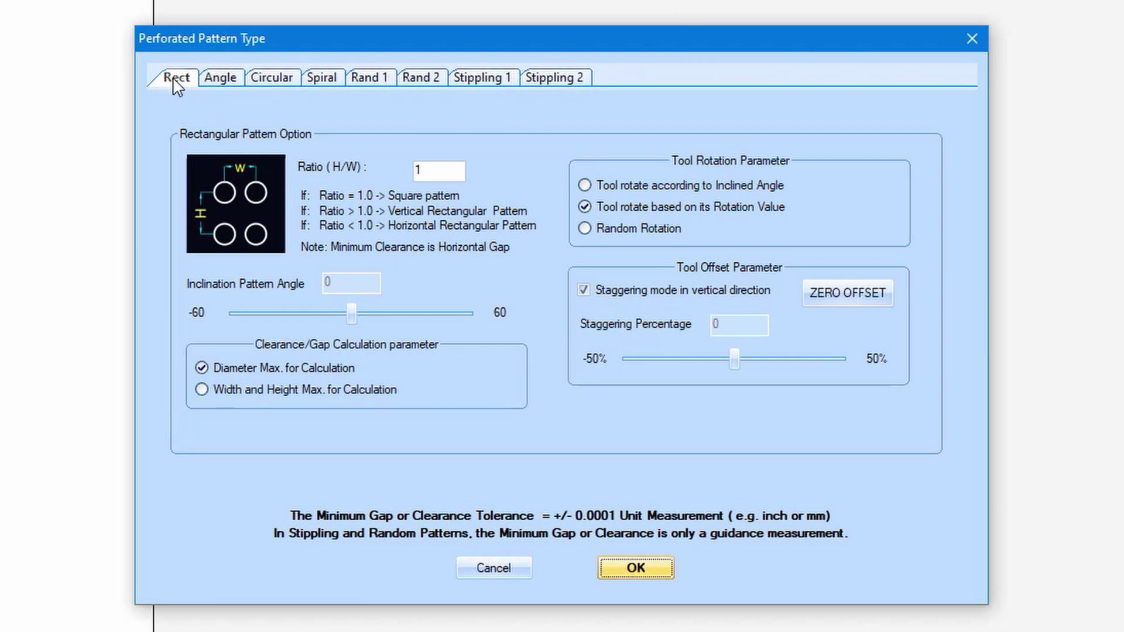
{"action": "left_click", "coordinate": [218, 78]}
{"action": "left_click", "coordinate": [266, 82]}
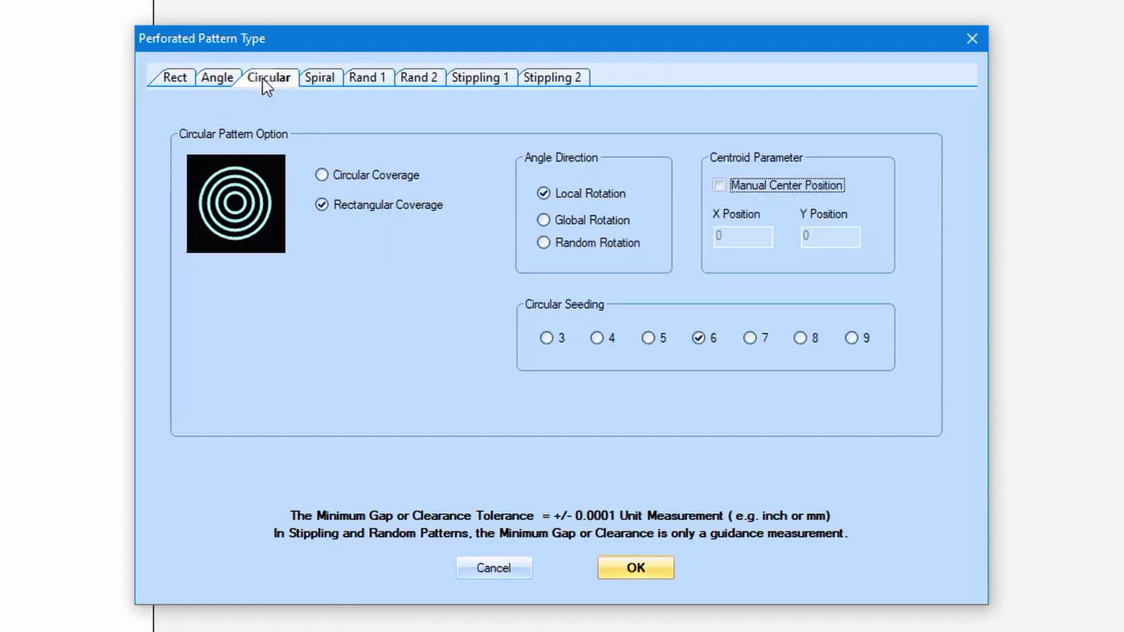
{"action": "left_click", "coordinate": [323, 82]}
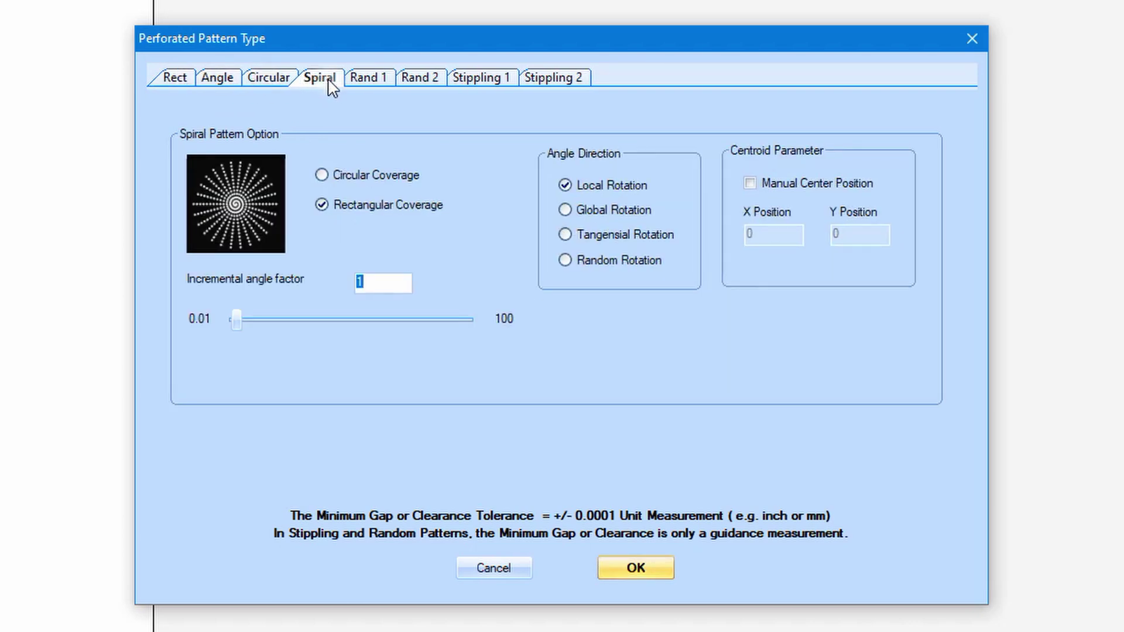
{"action": "left_click", "coordinate": [369, 82]}
{"action": "left_click", "coordinate": [416, 83]}
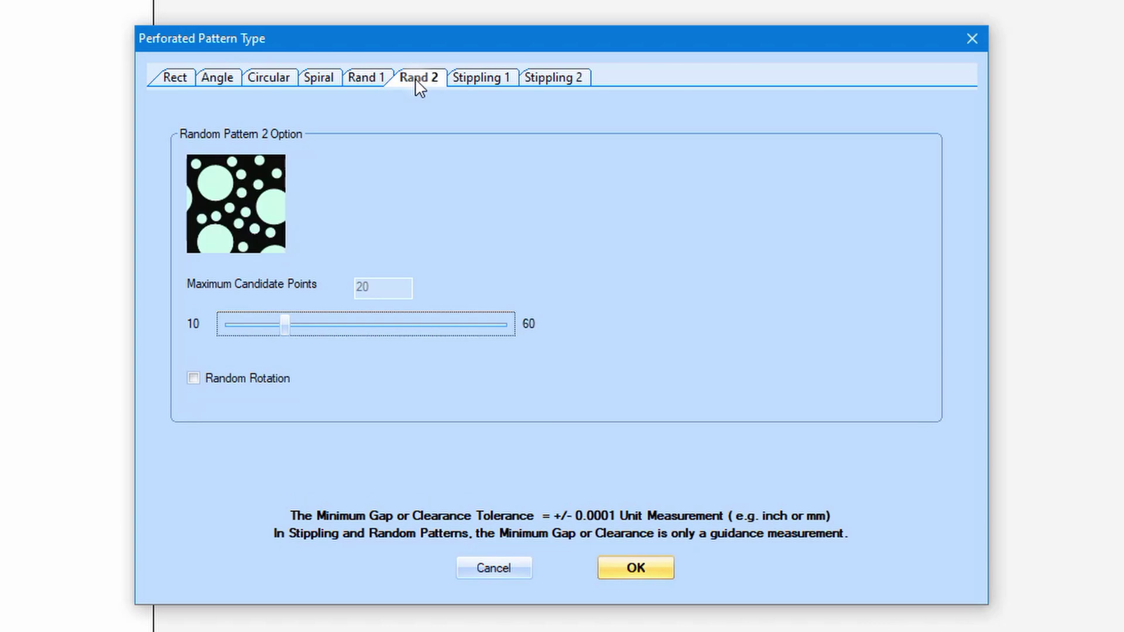
{"action": "left_click", "coordinate": [477, 82]}
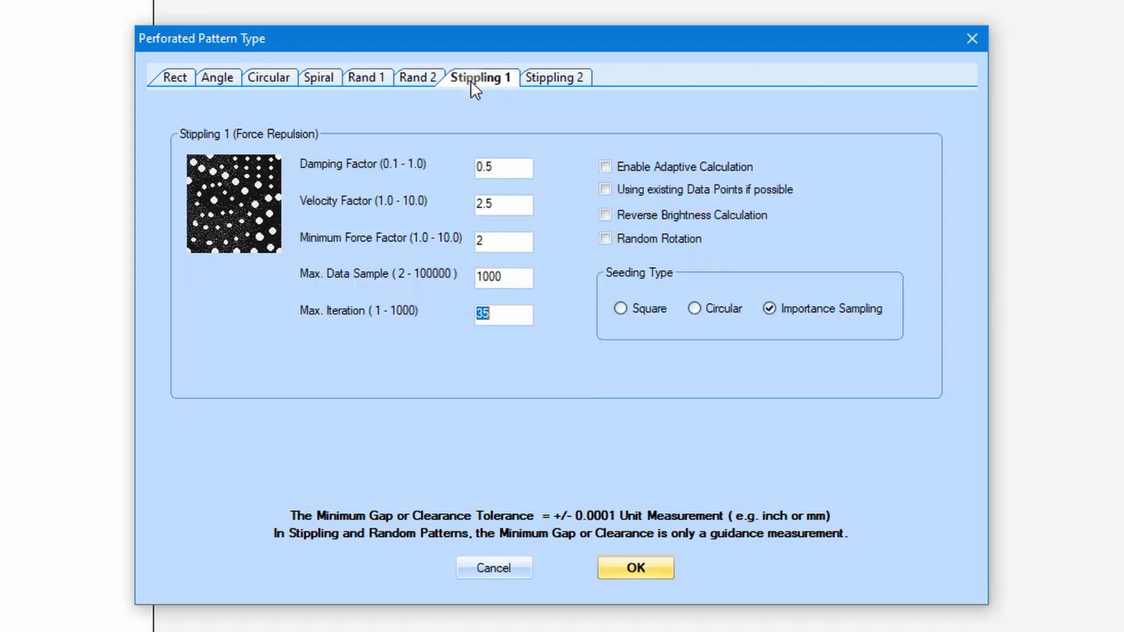
{"action": "left_click", "coordinate": [546, 82]}
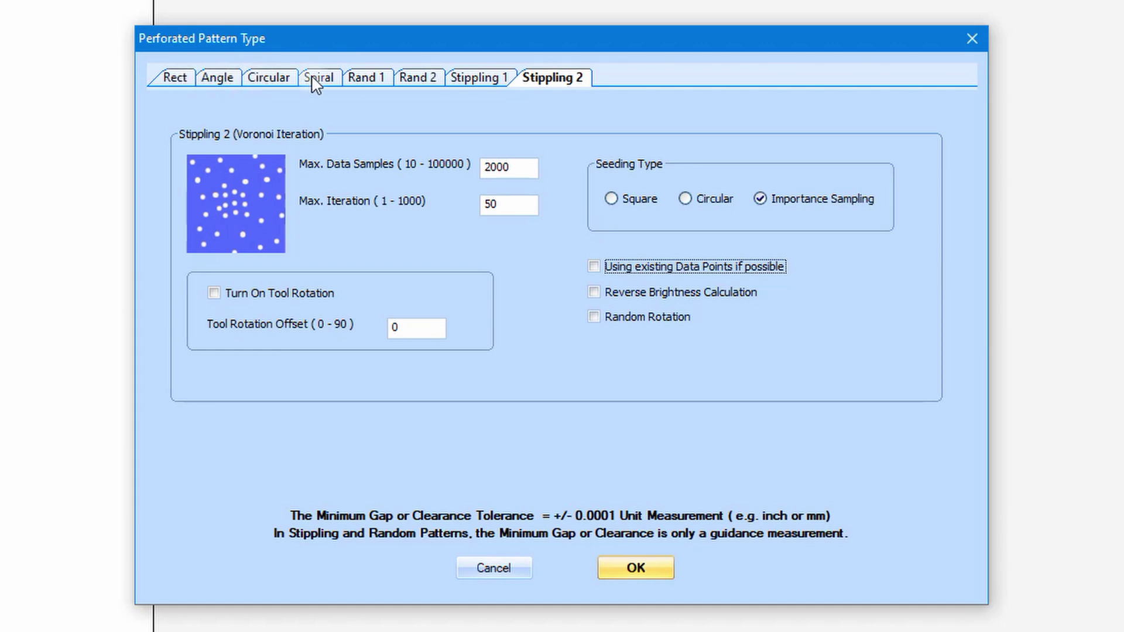
{"action": "left_click", "coordinate": [175, 81]}
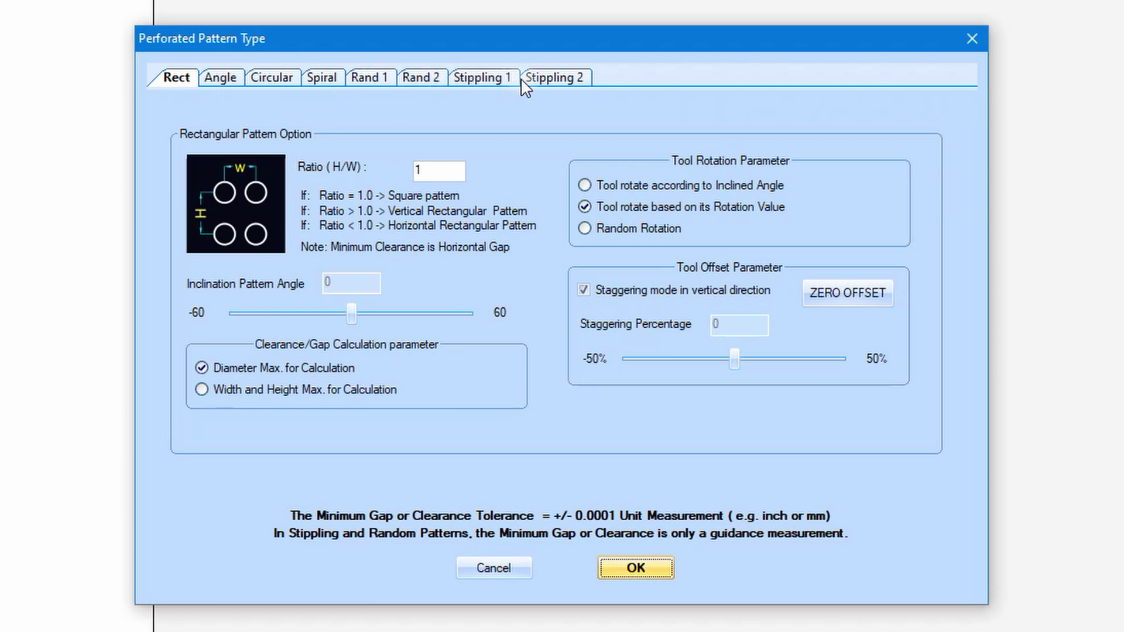
Recheck the random and stippling types, then apply the Angle pattern at 60°
{"action": "left_click", "coordinate": [384, 79]}
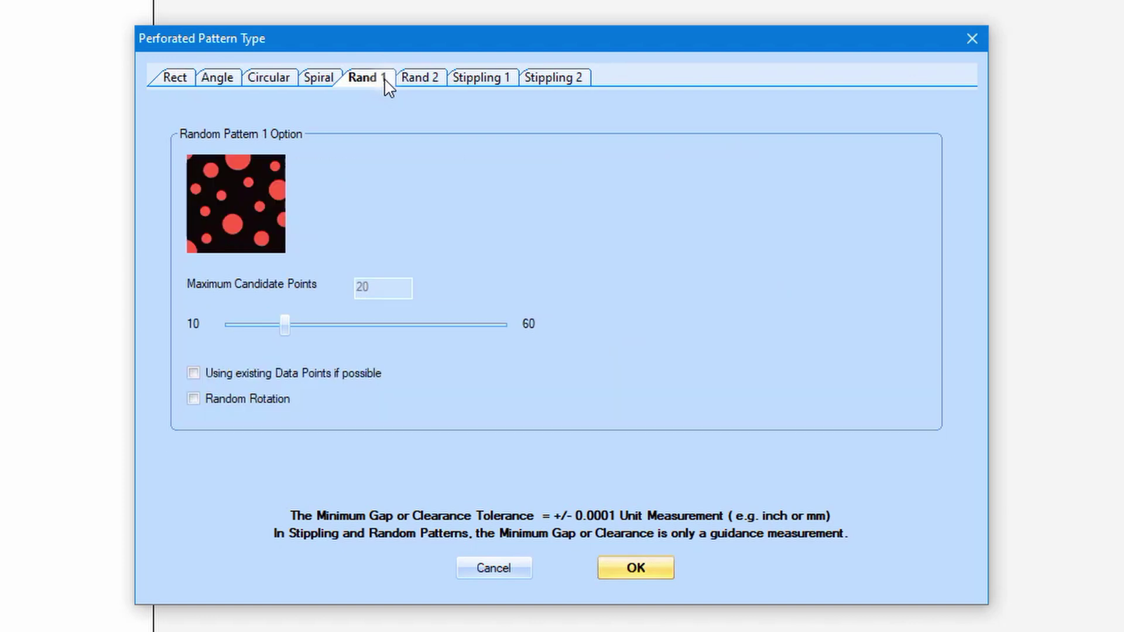
{"action": "left_click", "coordinate": [431, 81]}
{"action": "left_click", "coordinate": [469, 79]}
{"action": "left_click", "coordinate": [537, 83]}
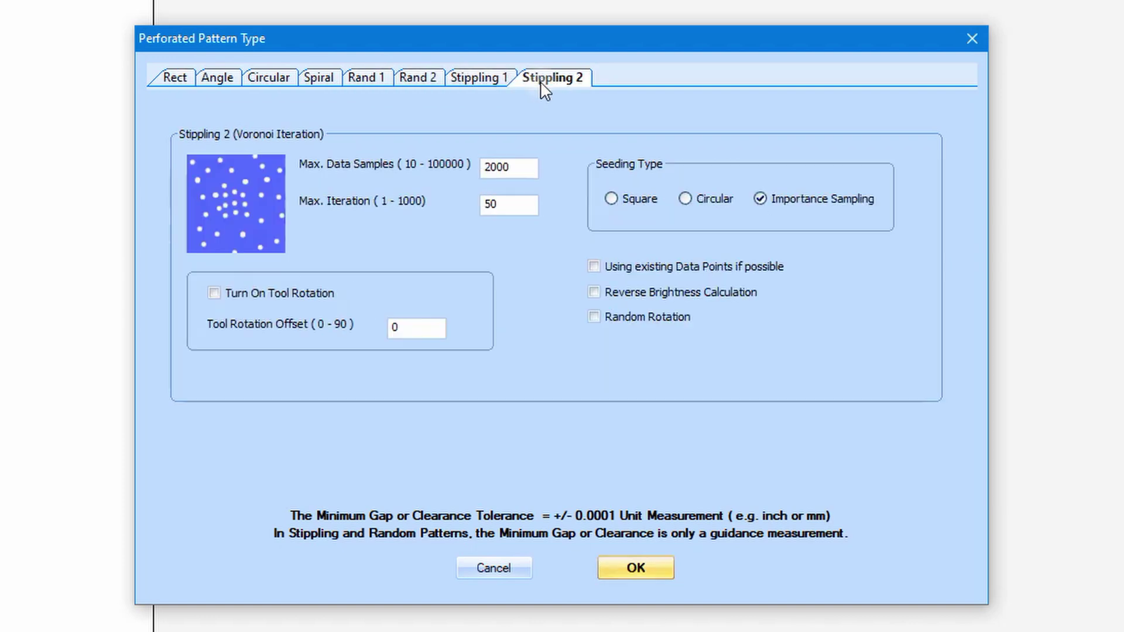
{"action": "left_click", "coordinate": [229, 79]}
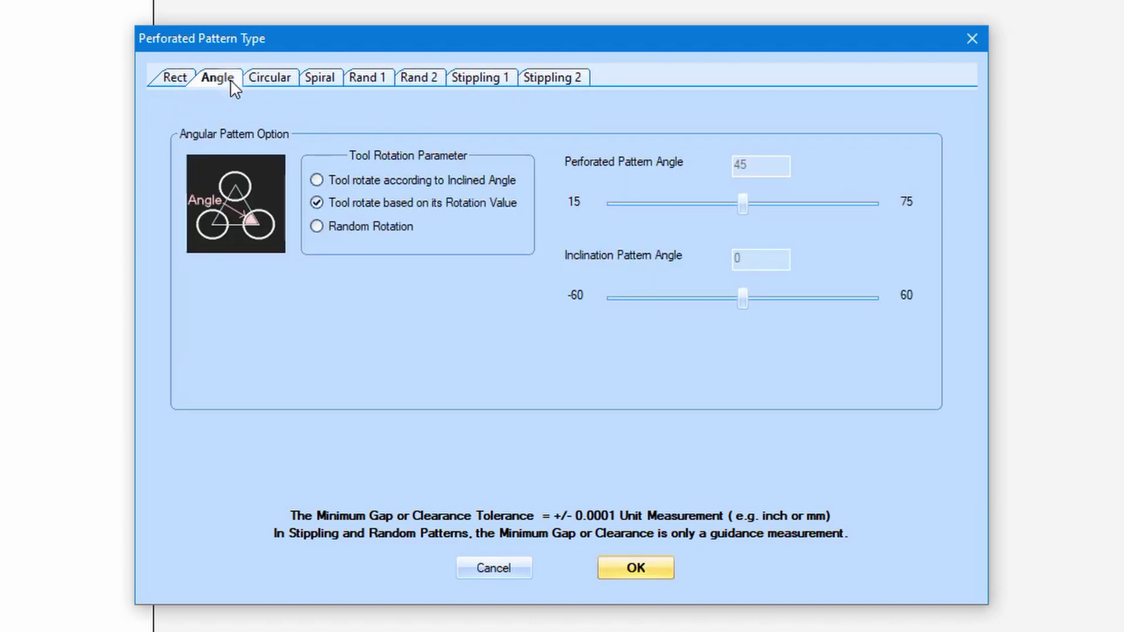
{"action": "left_click_drag", "start_coordinate": [741, 213], "coordinate": [806, 213]}
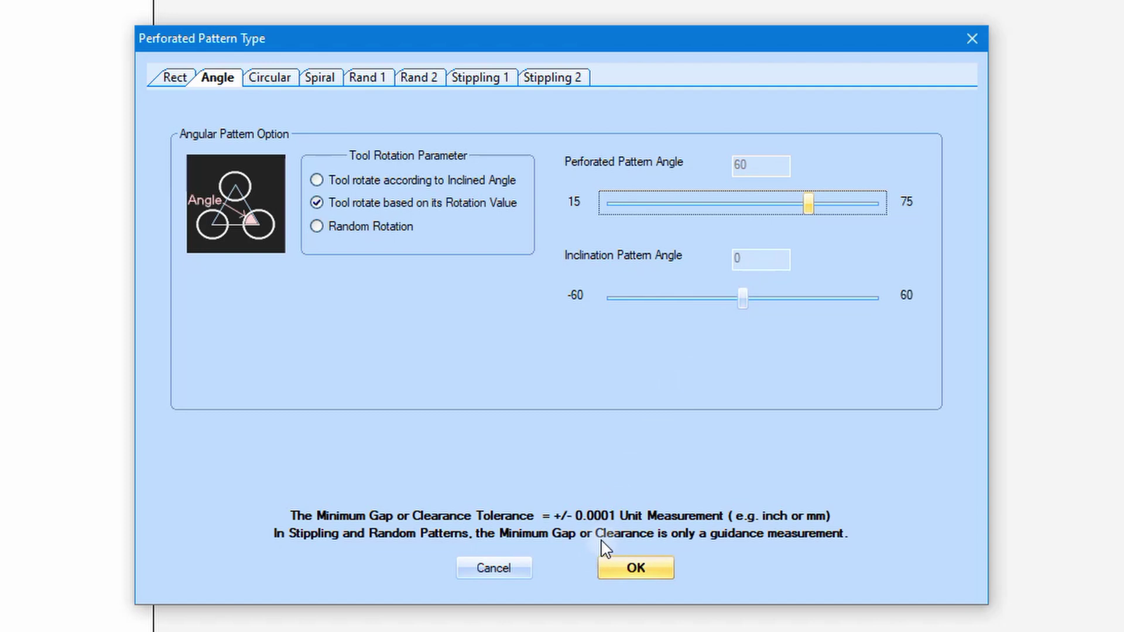
{"action": "left_click", "coordinate": [629, 569]}
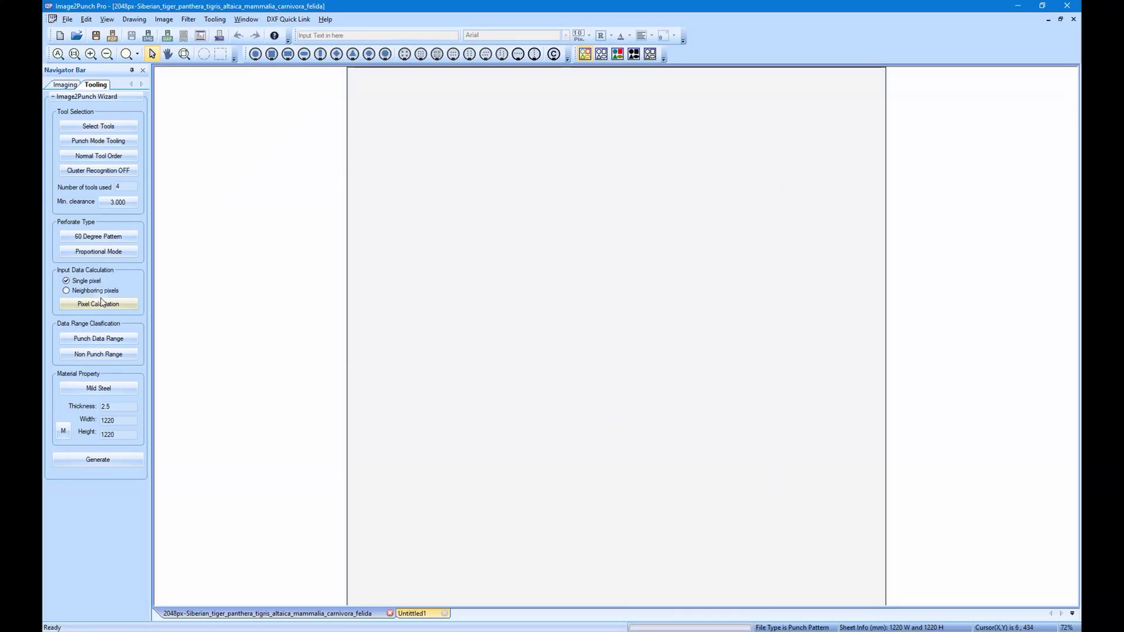
Generate the angle pattern alternately in Stretching and Proportional mode, finishing with the proportional band
{"action": "left_click", "coordinate": [109, 252]}
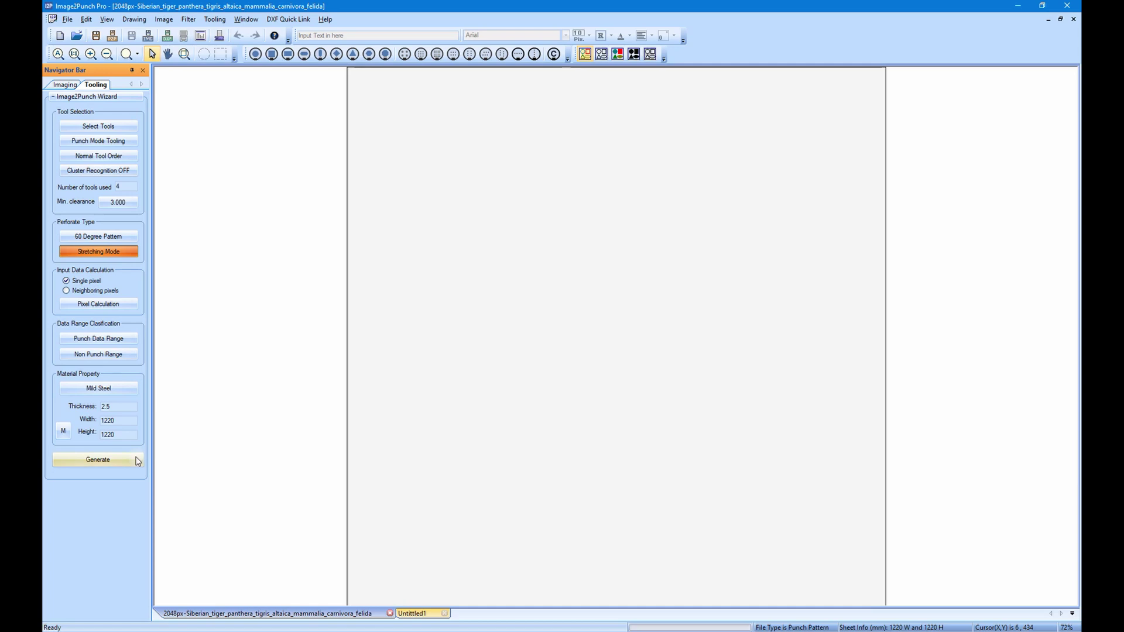
{"action": "left_click", "coordinate": [138, 461]}
{"action": "left_click", "coordinate": [121, 252]}
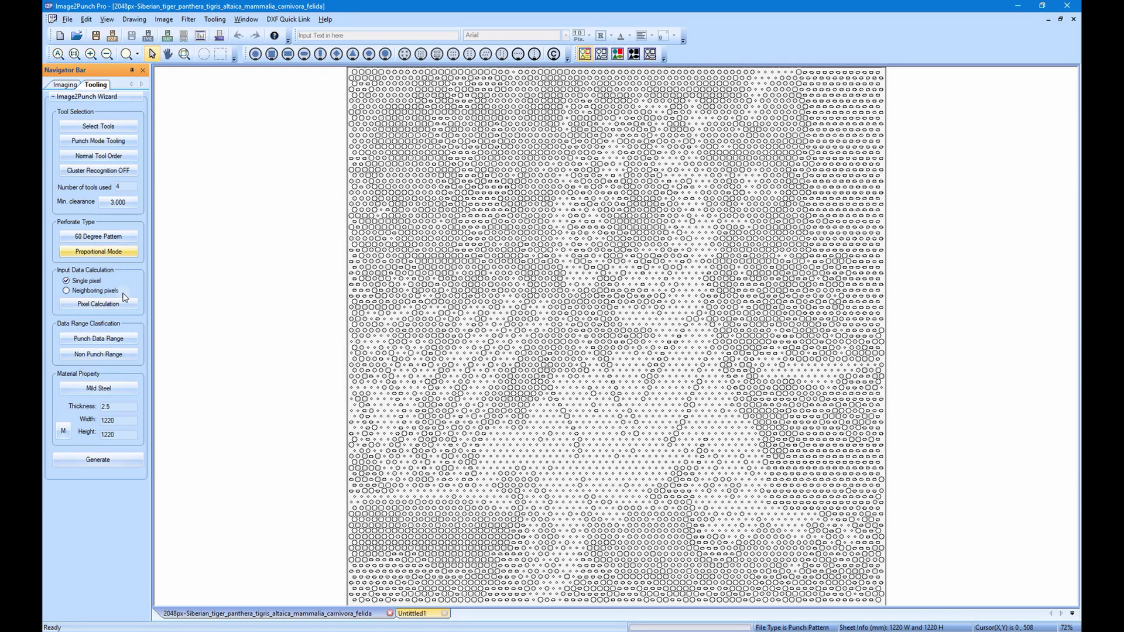
{"action": "left_click", "coordinate": [130, 469]}
{"action": "left_click", "coordinate": [112, 252]}
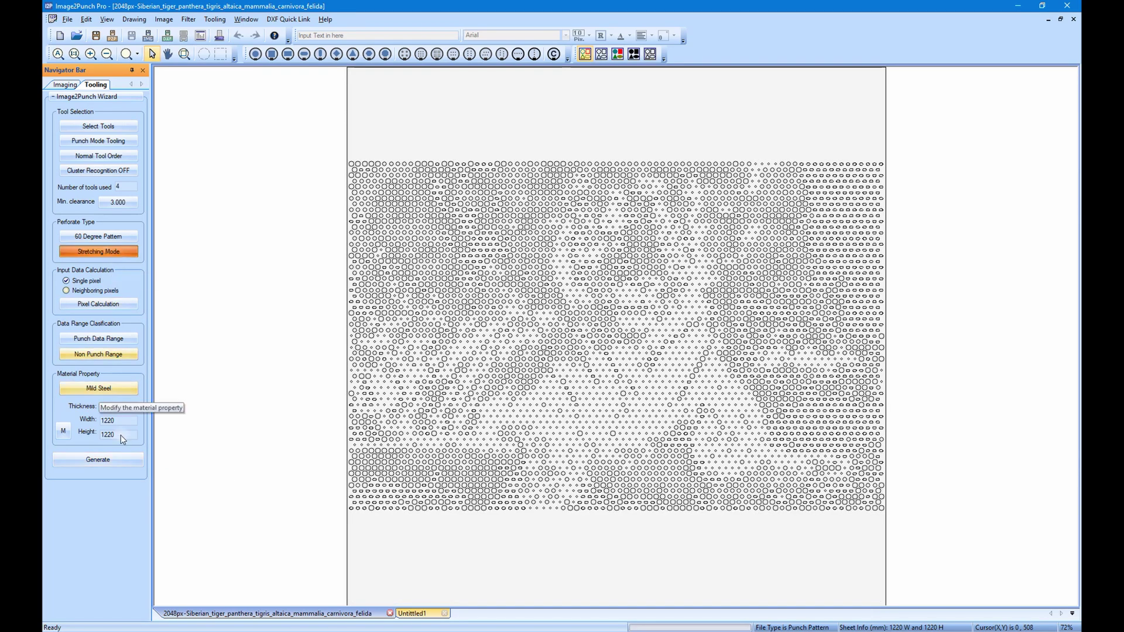
{"action": "left_click", "coordinate": [123, 463]}
{"action": "left_click", "coordinate": [110, 253]}
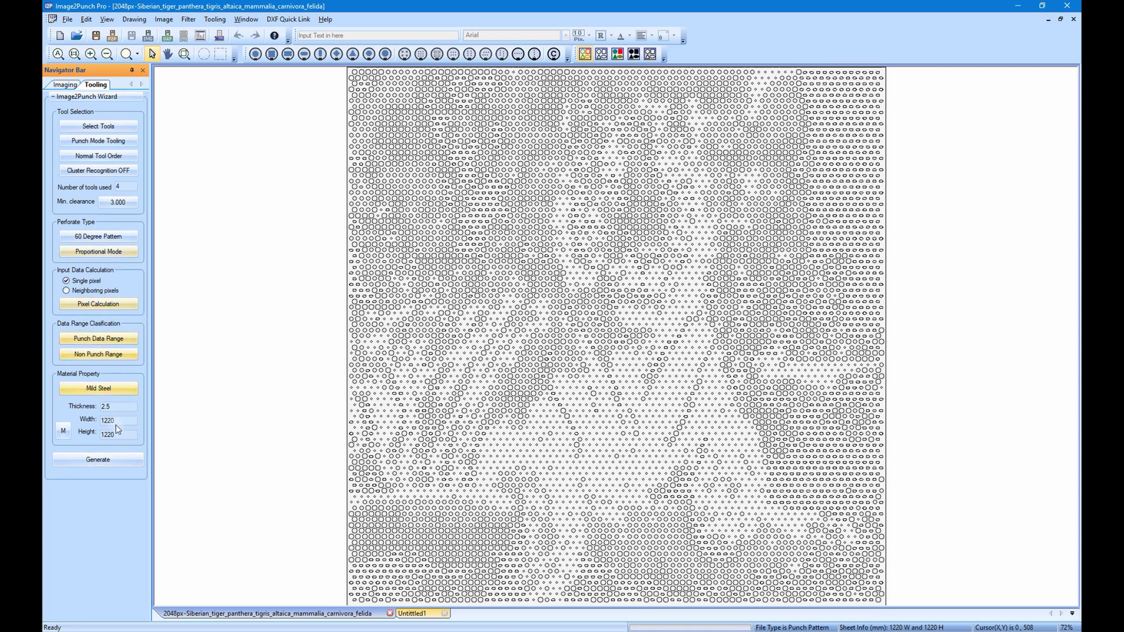
{"action": "left_click", "coordinate": [121, 461]}
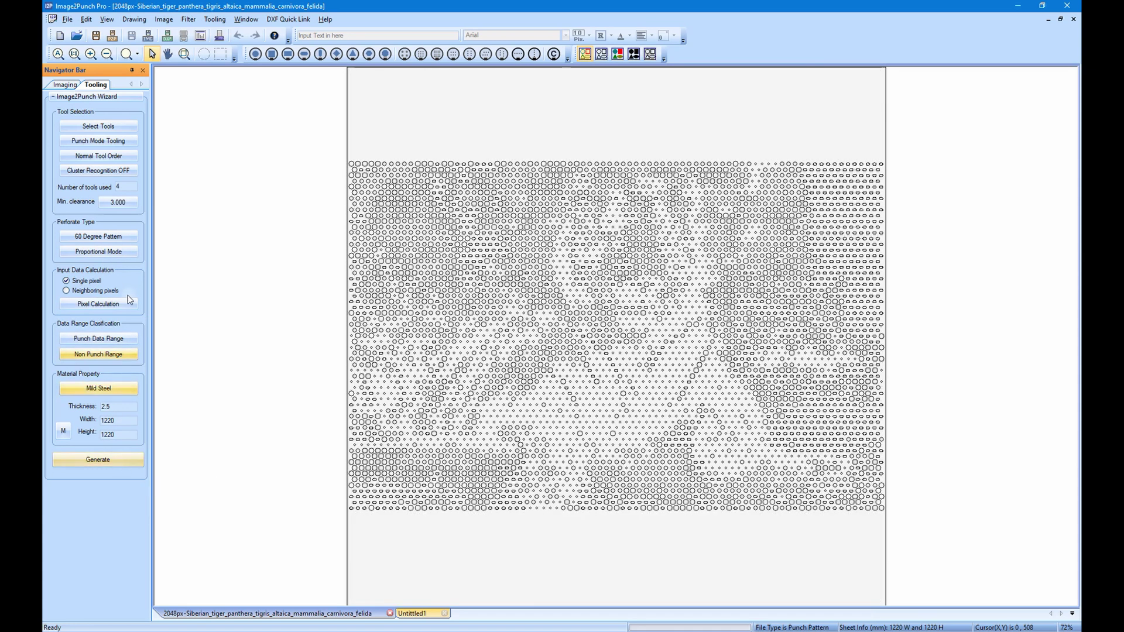
Base the input on neighbouring pixels and try the Luminance, Desaturation and Decomposition MAX/MIN calculations
{"action": "left_click", "coordinate": [94, 282]}
{"action": "left_click", "coordinate": [111, 293]}
{"action": "left_click", "coordinate": [130, 308]}
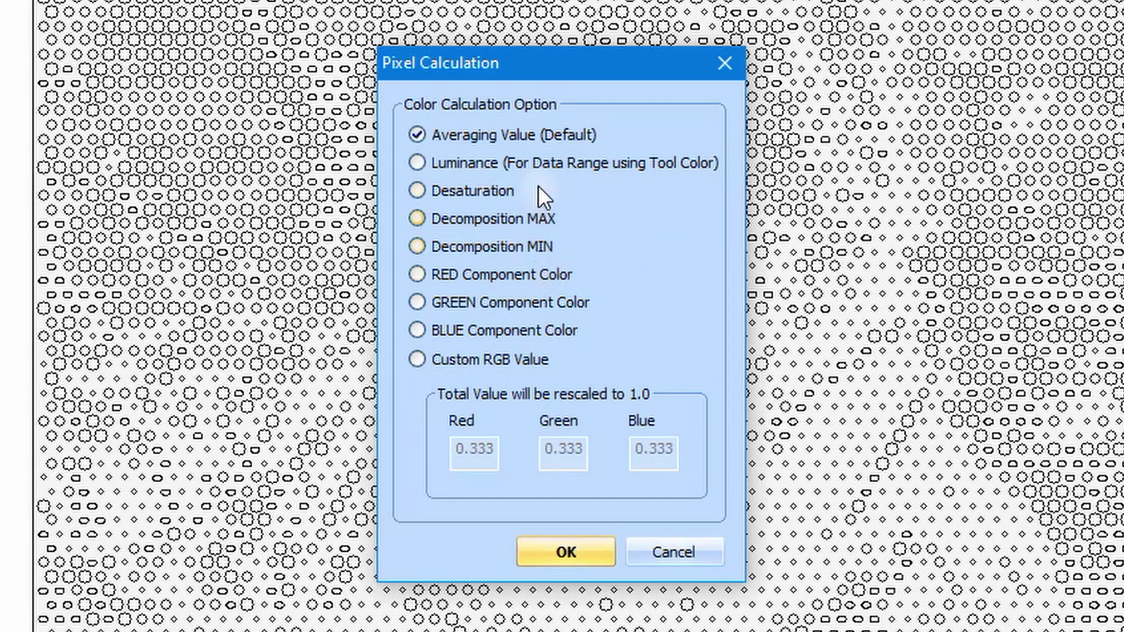
{"action": "left_click", "coordinate": [515, 165]}
{"action": "left_click", "coordinate": [465, 197]}
{"action": "left_click", "coordinate": [462, 221]}
{"action": "left_click", "coordinate": [460, 246]}
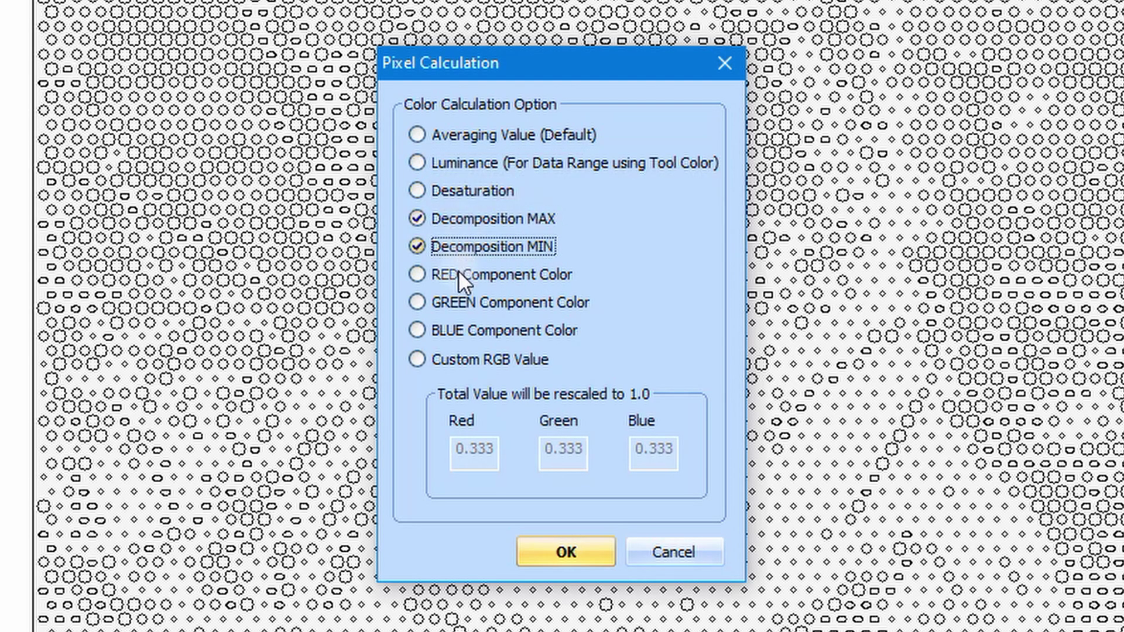
Try the red, green, blue and custom RGB colour calculations, coming back to Luminance
{"action": "left_click", "coordinate": [457, 274]}
{"action": "left_click", "coordinate": [454, 303]}
{"action": "left_click", "coordinate": [452, 332]}
{"action": "left_click", "coordinate": [452, 358]}
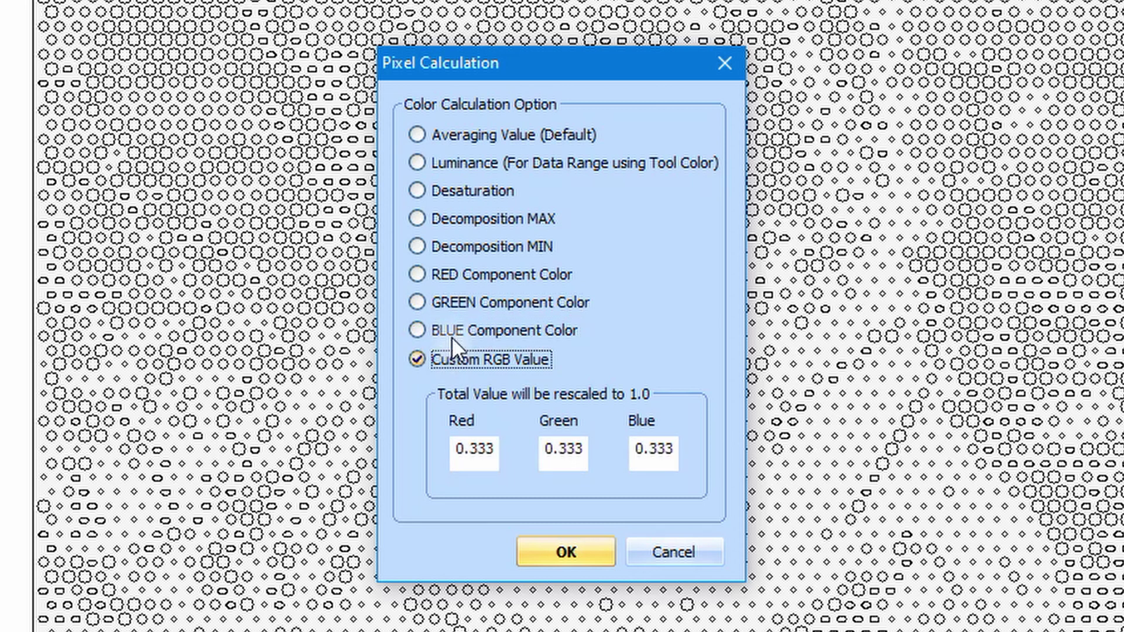
{"action": "left_click", "coordinate": [453, 330]}
{"action": "left_click", "coordinate": [453, 303]}
{"action": "left_click", "coordinate": [457, 246]}
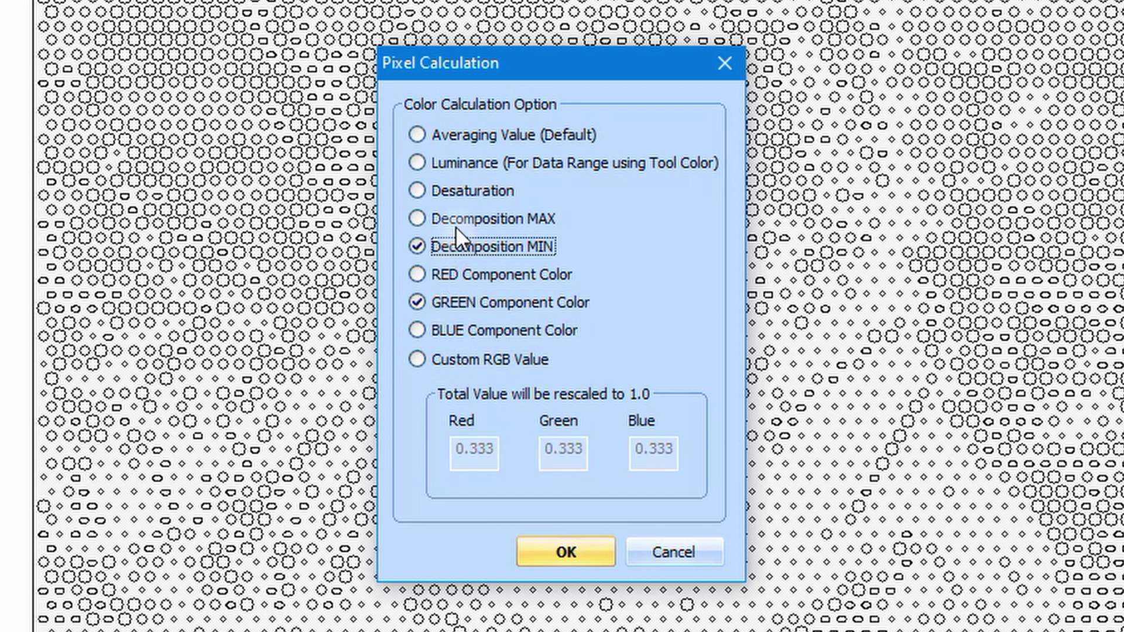
{"action": "left_click", "coordinate": [457, 193]}
{"action": "left_click", "coordinate": [462, 159]}
Compare Luminance against Desaturation and red-only on the visible pattern, then confirm Luminance
{"action": "left_click", "coordinate": [465, 144]}
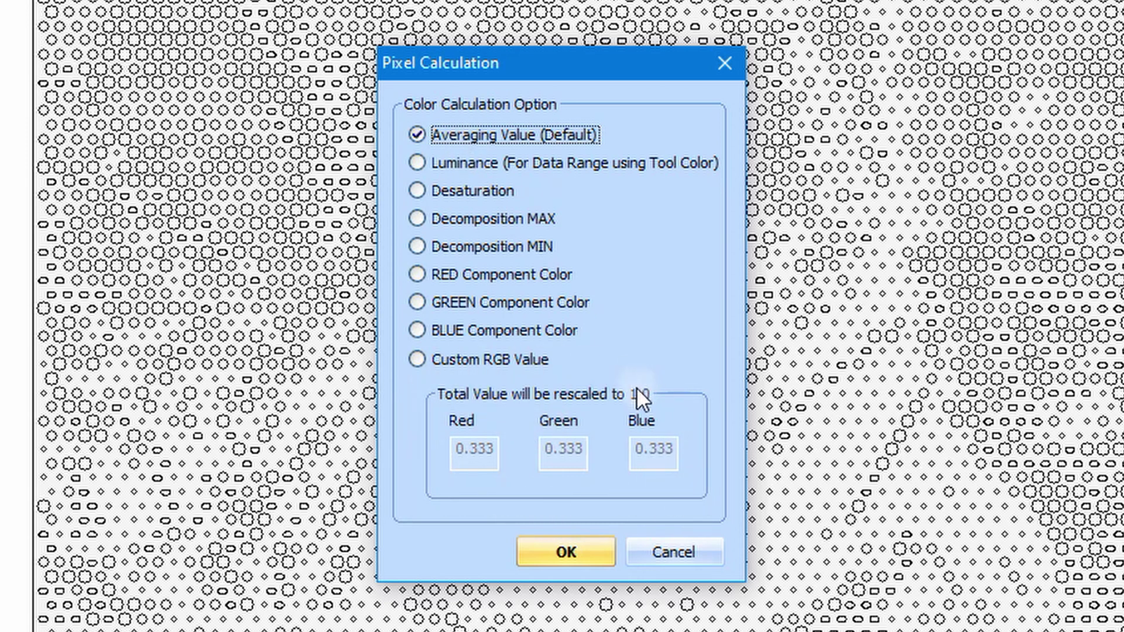
{"action": "left_click", "coordinate": [482, 165]}
{"action": "left_click", "coordinate": [489, 140]}
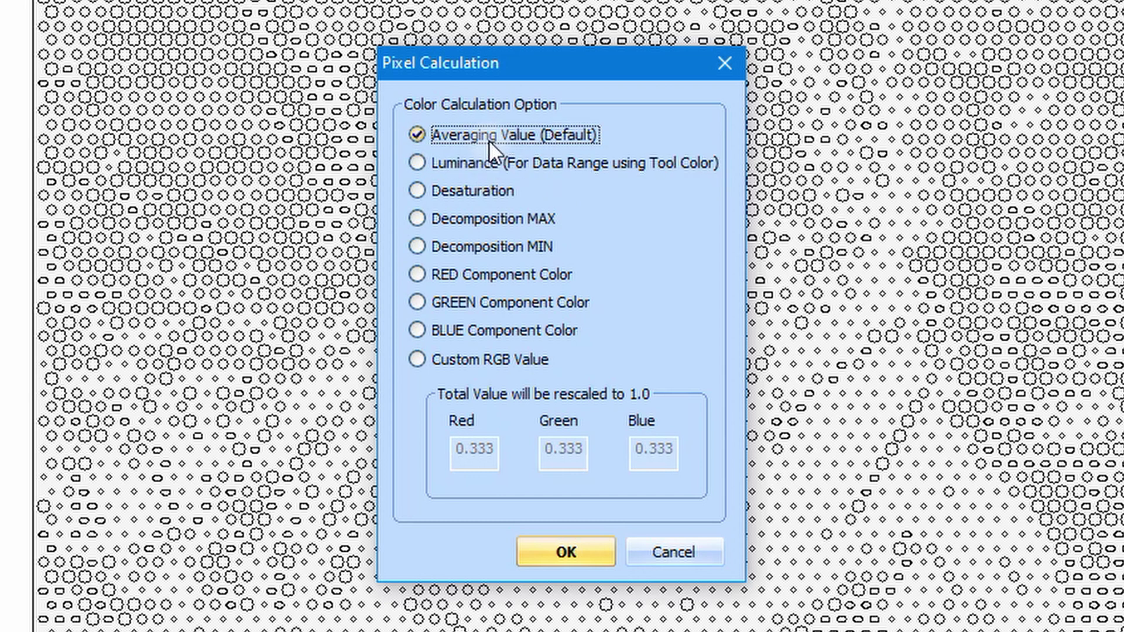
{"action": "left_click", "coordinate": [484, 163]}
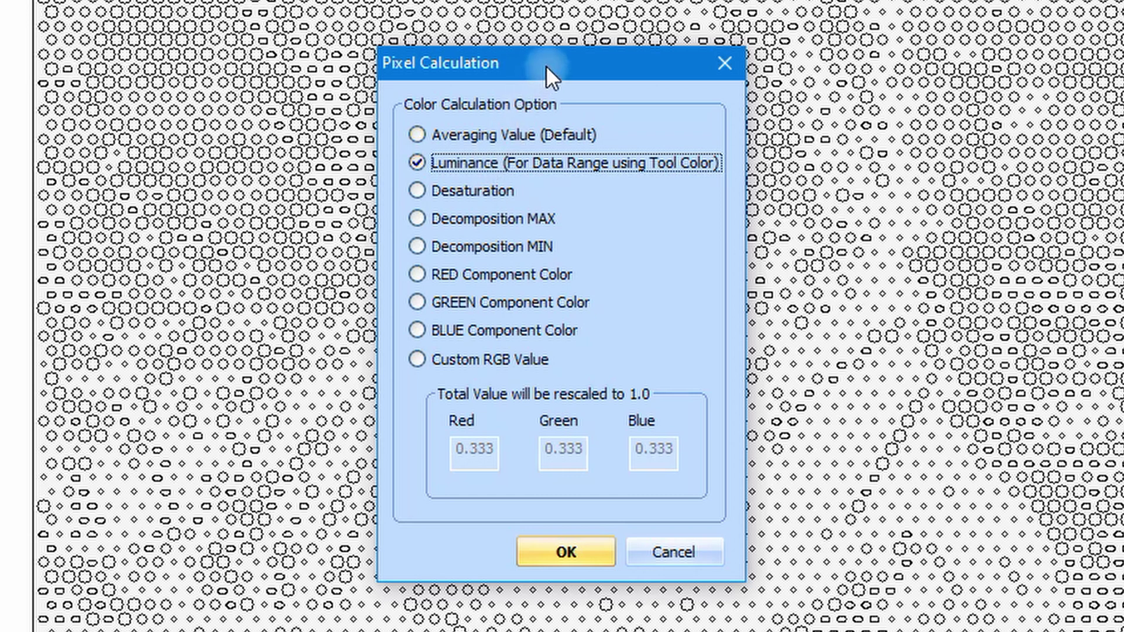
{"action": "left_click_drag", "start_coordinate": [546, 65], "coordinate": [407, 52]}
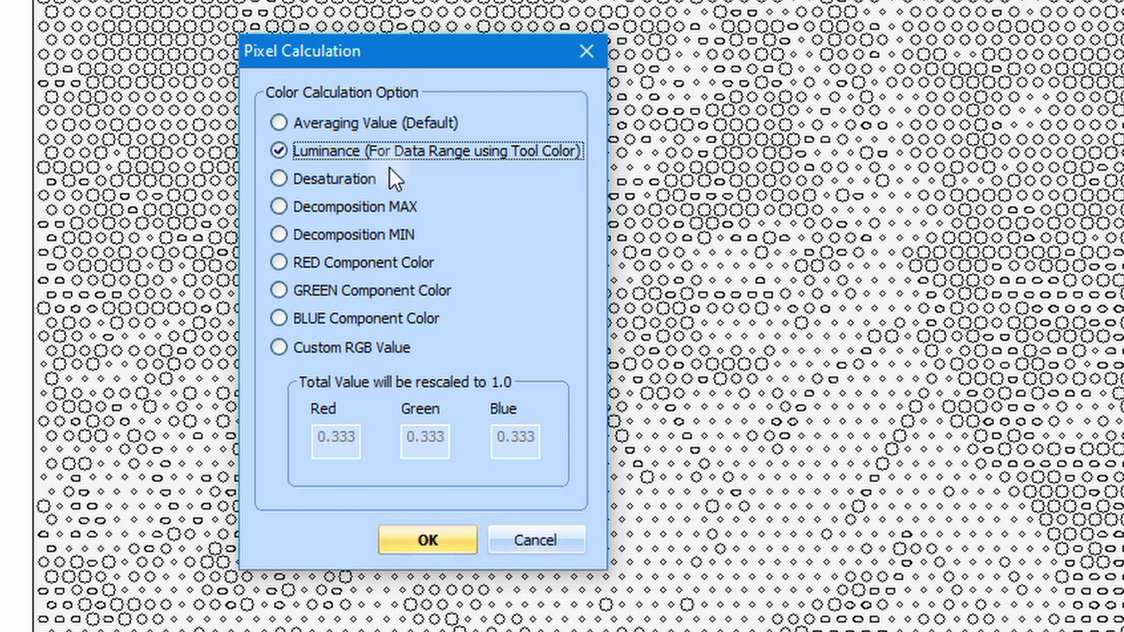
{"action": "left_click", "coordinate": [367, 178]}
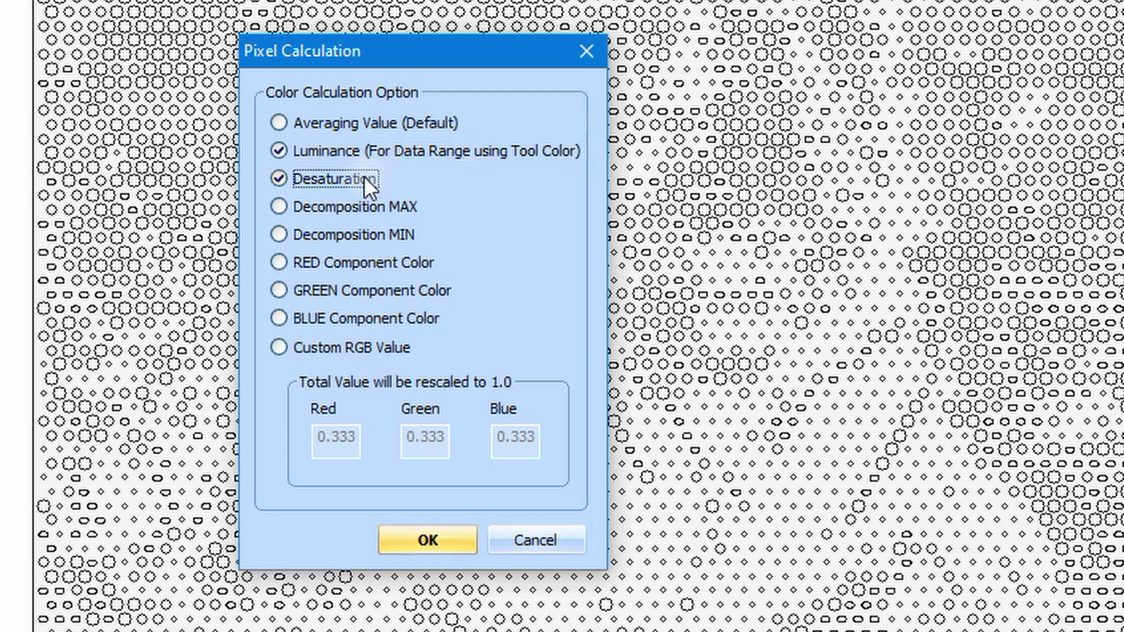
{"action": "left_click", "coordinate": [357, 259]}
{"action": "left_click", "coordinate": [307, 156]}
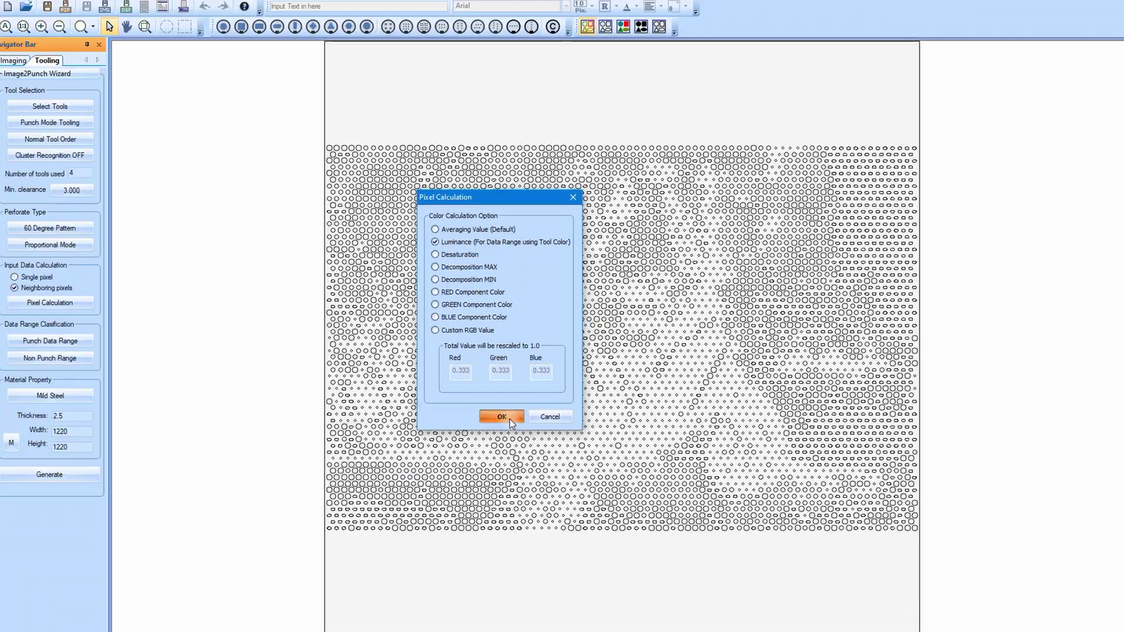
{"action": "left_click", "coordinate": [451, 538]}
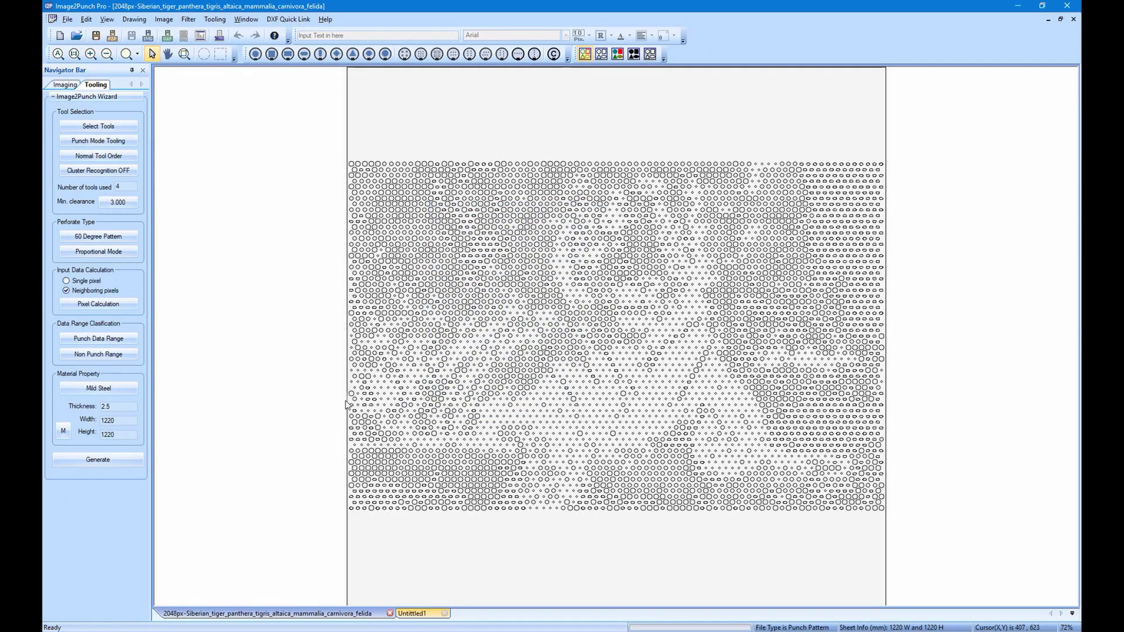
Try each punch data range option: Order Priority 2 and 3, ascending/descending sorts, and Tool Color
{"action": "left_click", "coordinate": [124, 340]}
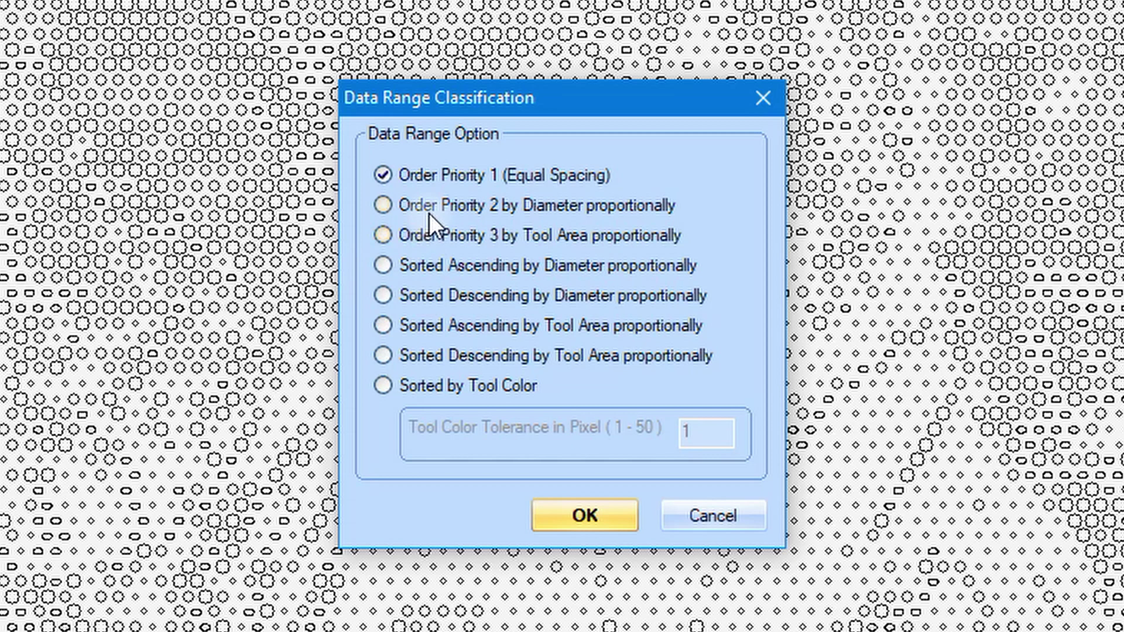
{"action": "left_click", "coordinate": [451, 219]}
{"action": "left_click", "coordinate": [440, 235]}
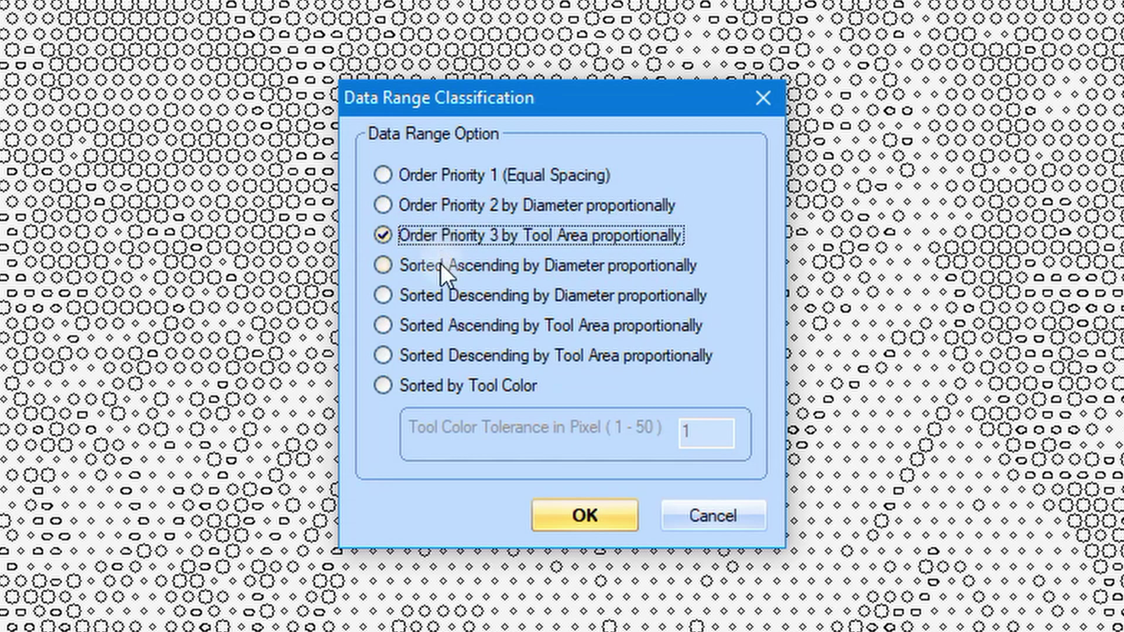
{"action": "left_click", "coordinate": [440, 265]}
{"action": "left_click", "coordinate": [440, 295]}
{"action": "left_click", "coordinate": [437, 325]}
{"action": "left_click", "coordinate": [434, 355]}
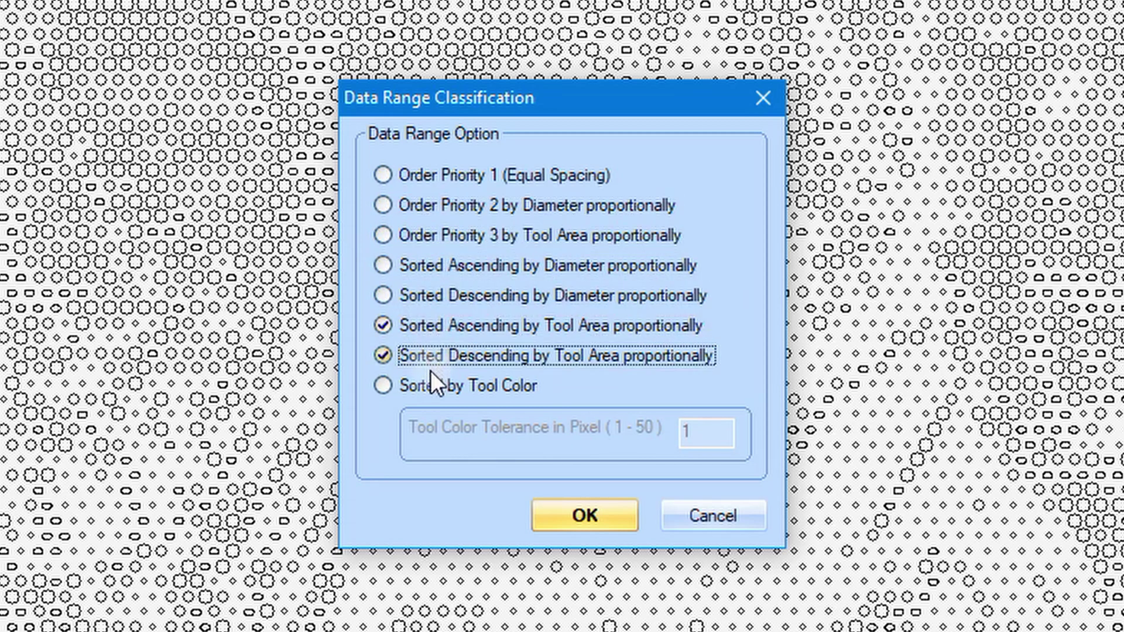
{"action": "left_click", "coordinate": [431, 385]}
{"action": "left_click", "coordinate": [453, 268]}
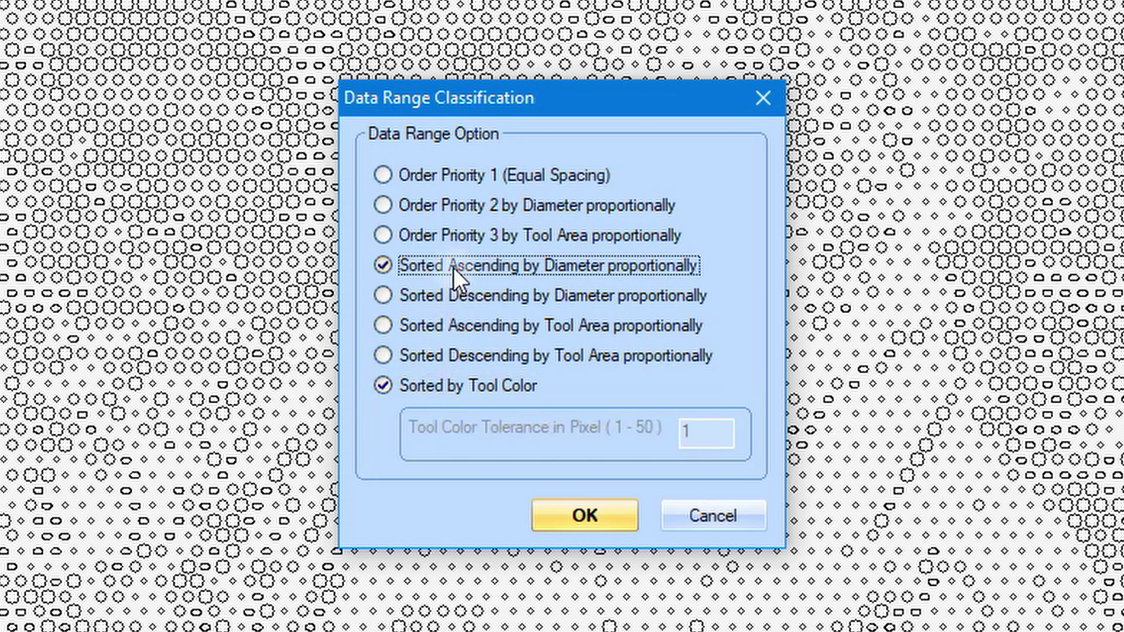
{"action": "left_click", "coordinate": [452, 237]}
{"action": "left_click", "coordinate": [448, 207]}
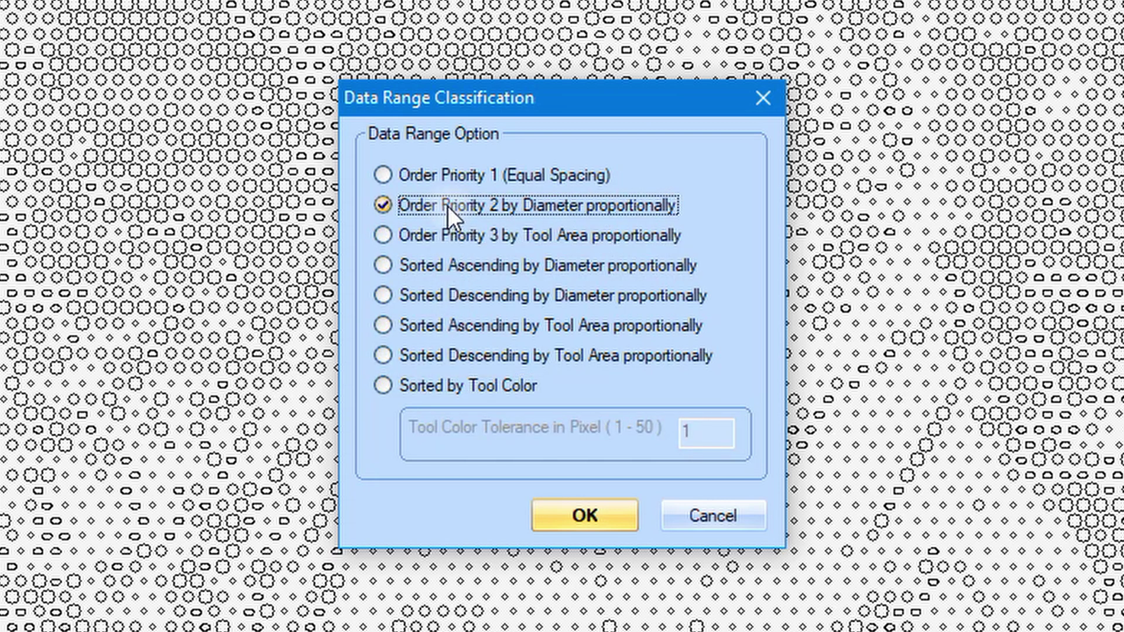
Compare the proportional priorities and Tool Color sorting, then confirm Order Priority 1 (Equal Spacing)
{"action": "left_click", "coordinate": [437, 178]}
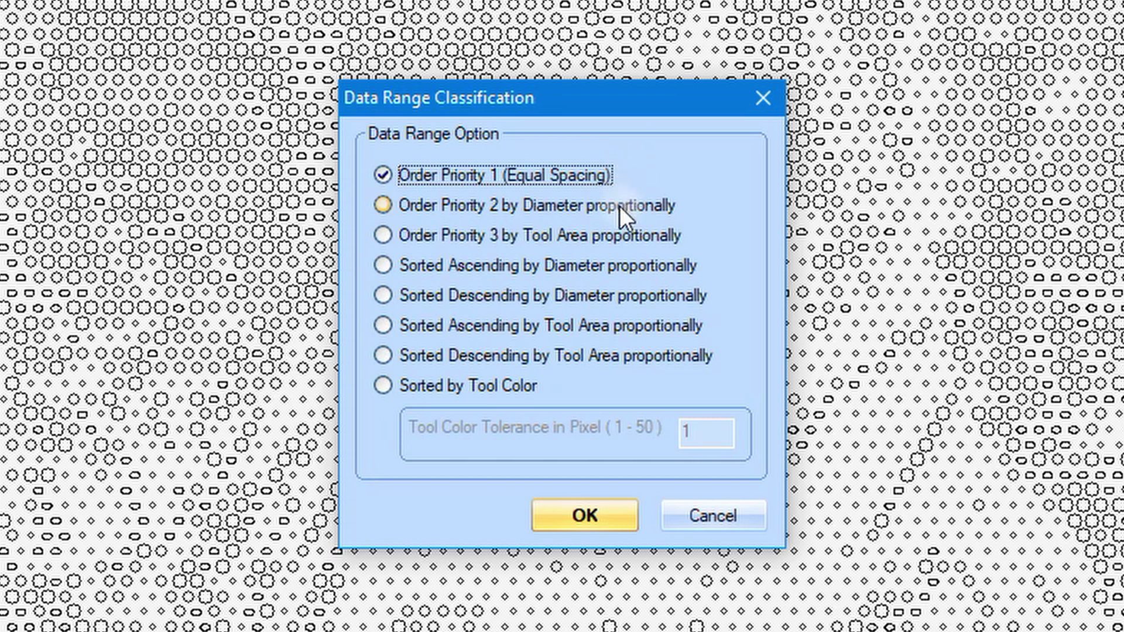
{"action": "left_click", "coordinate": [620, 206]}
{"action": "left_click", "coordinate": [620, 234]}
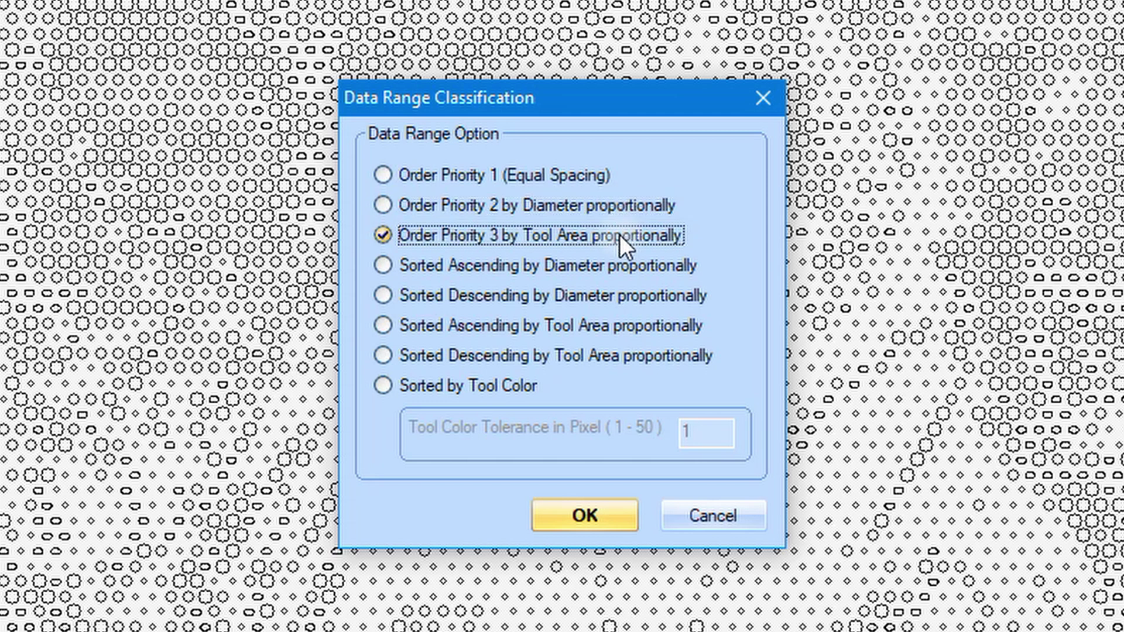
{"action": "left_click", "coordinate": [562, 174]}
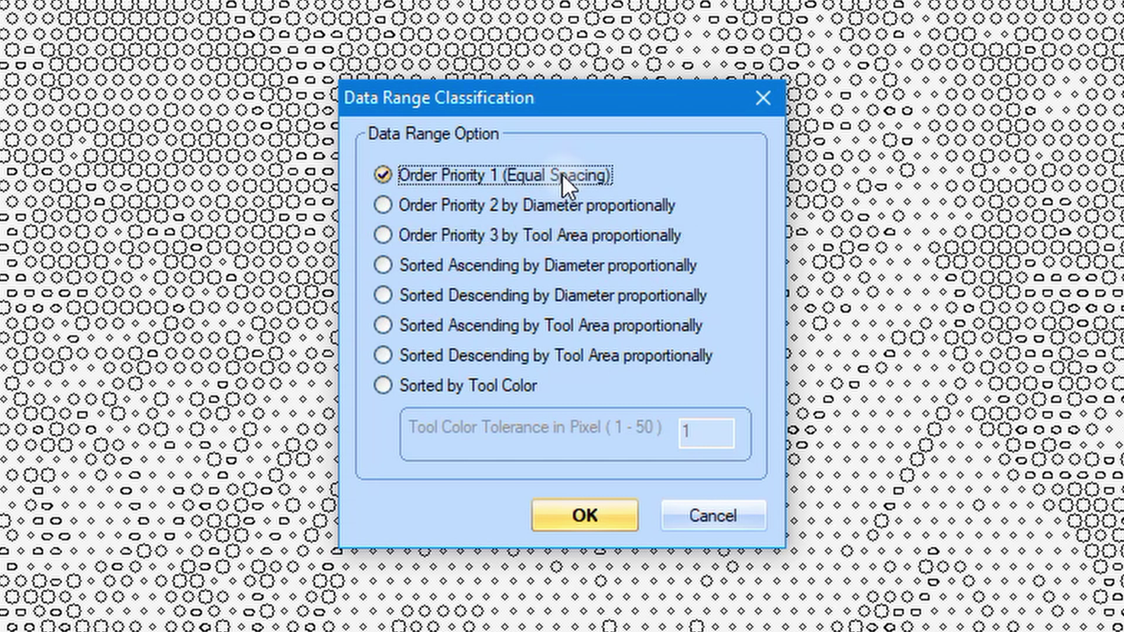
{"action": "left_click", "coordinate": [444, 382]}
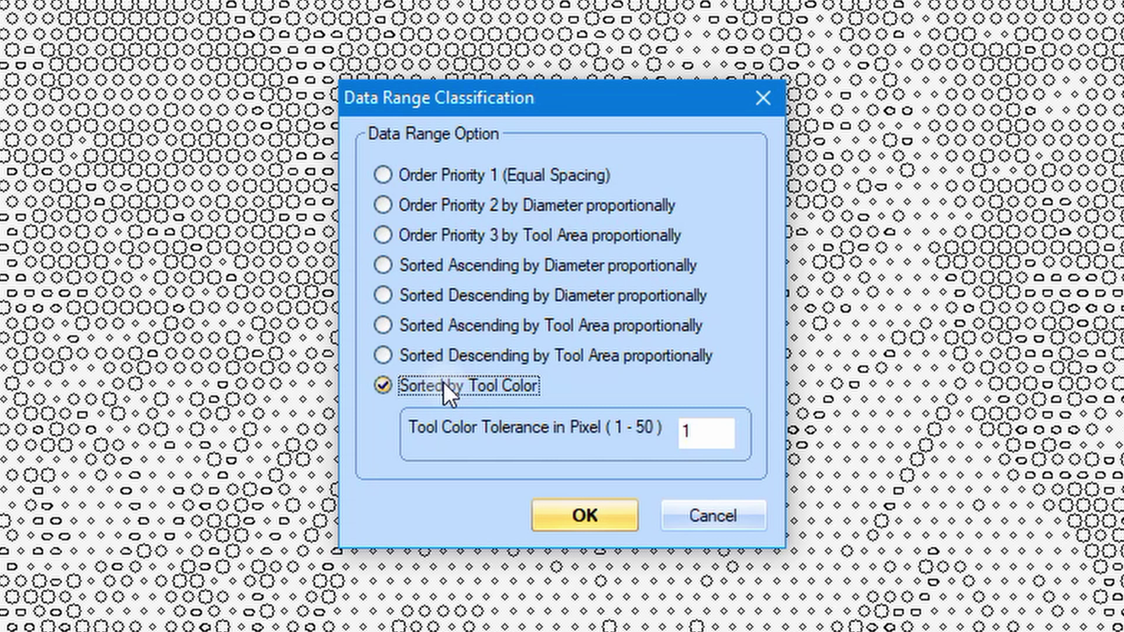
{"action": "left_click", "coordinate": [517, 170]}
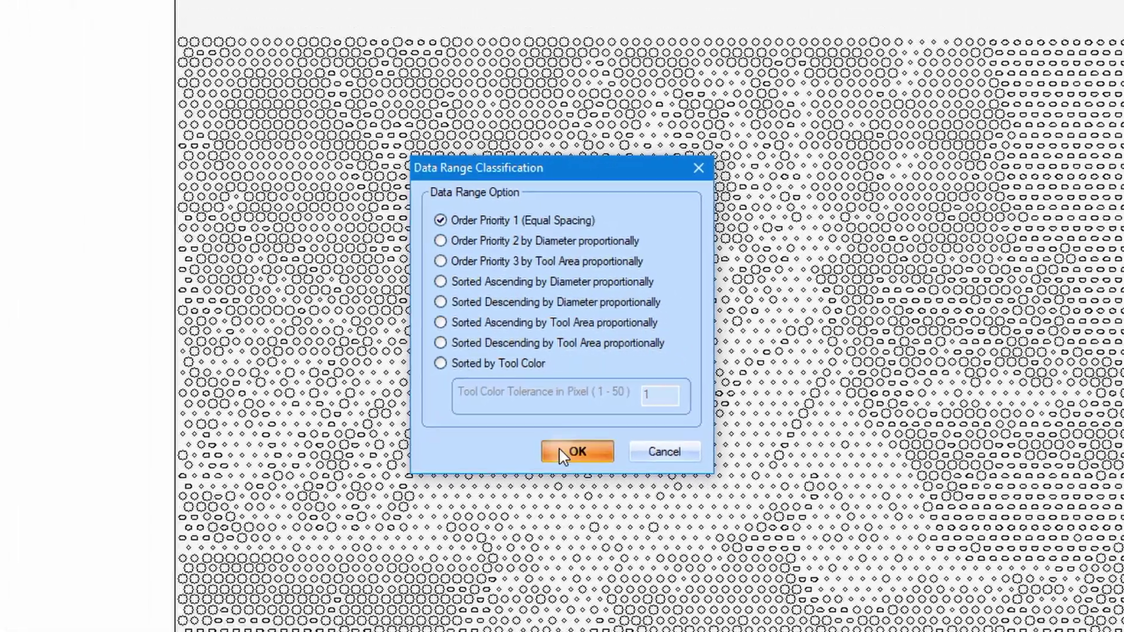
{"action": "left_click", "coordinate": [562, 454]}
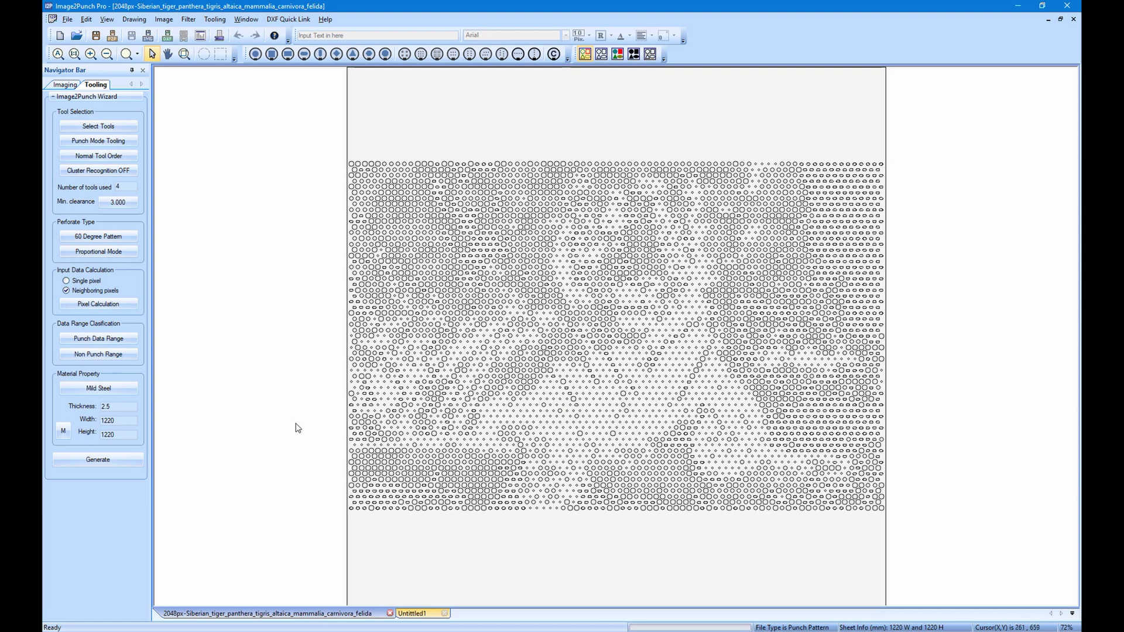
Set the sheet to 1500 × 1000 mm, 2.5 mm thick, with 1 mm borders
{"action": "left_click", "coordinate": [130, 392]}
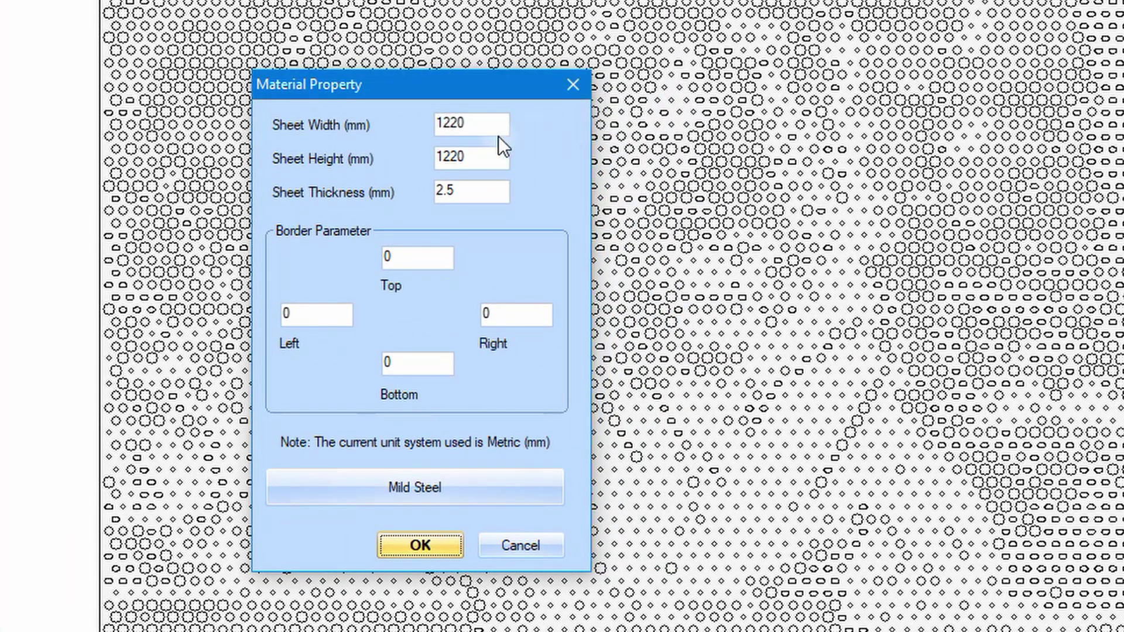
{"action": "left_click_drag", "start_coordinate": [498, 134], "coordinate": [334, 128]}
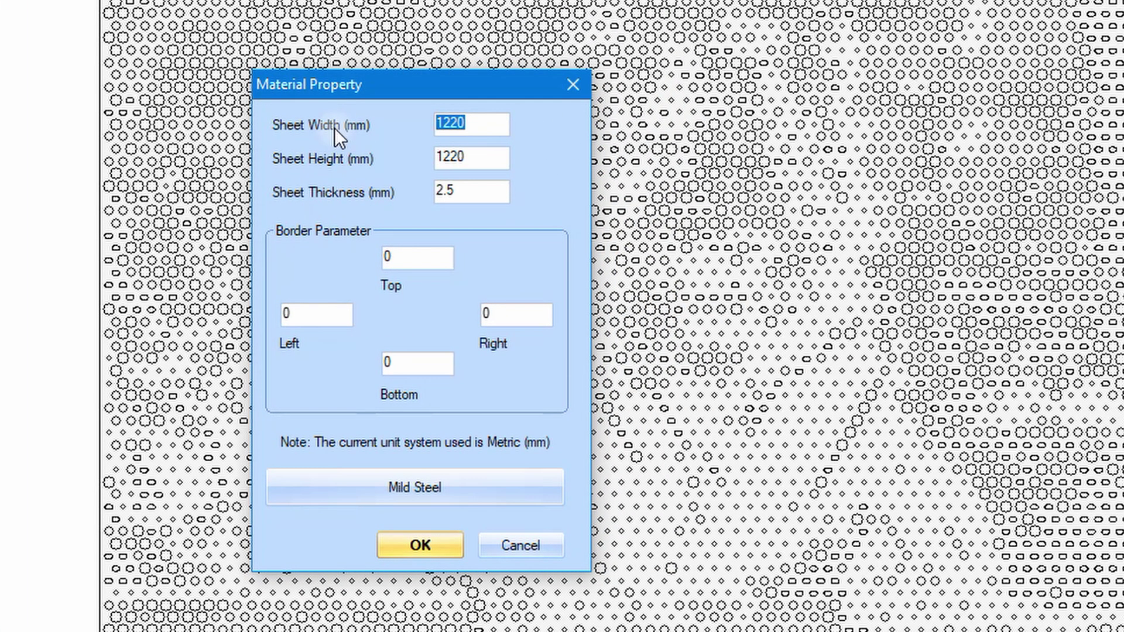
{"action": "type", "text": "1500"}
{"action": "left_click_drag", "start_coordinate": [504, 159], "coordinate": [375, 148]}
{"action": "type", "text": "1000"}
{"action": "left_click_drag", "start_coordinate": [505, 189], "coordinate": [350, 188]}
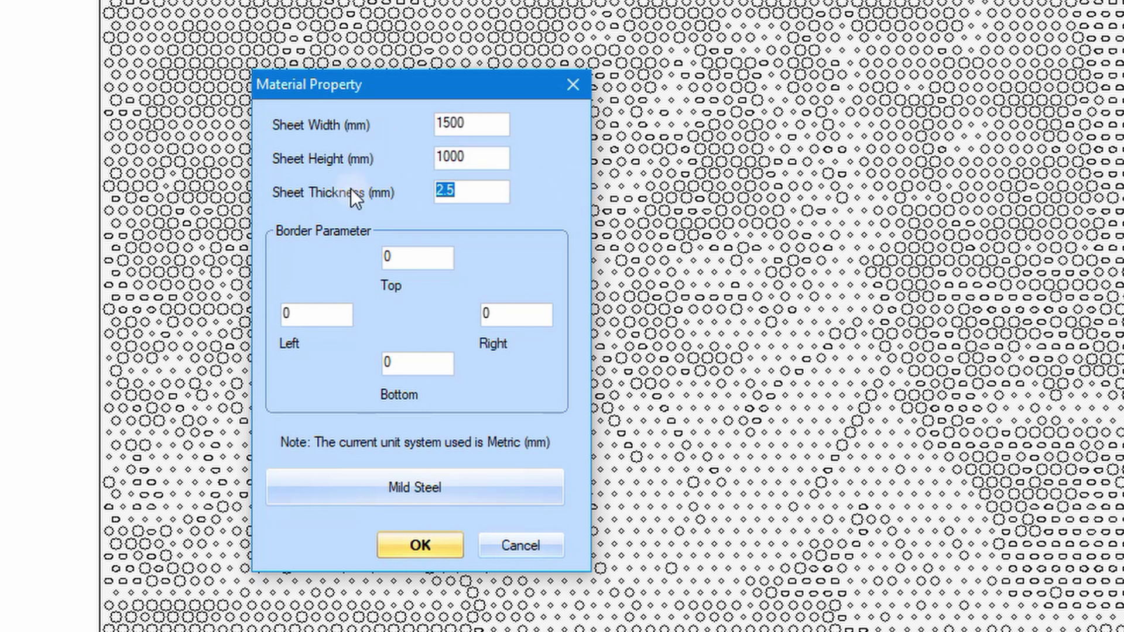
{"action": "left_click_drag", "start_coordinate": [396, 258], "coordinate": [338, 265]}
{"action": "type", "text": "1"}
{"action": "left_click_drag", "start_coordinate": [506, 315], "coordinate": [416, 326]}
{"action": "type", "text": "1"}
{"action": "type", "text": "1"}
{"action": "left_click_drag", "start_coordinate": [409, 363], "coordinate": [284, 319]}
{"action": "type", "text": "1"}
Browse the material list, choose Mild Steel as the sheet material, and apply the sheet settings
{"action": "left_click", "coordinate": [421, 483]}
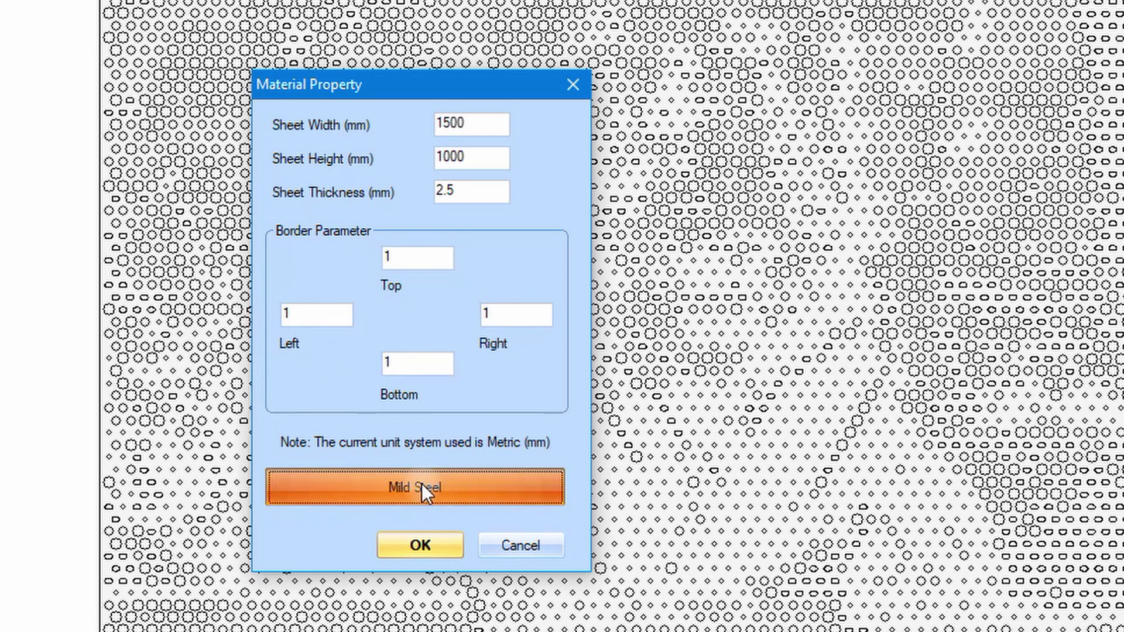
{"action": "left_click", "coordinate": [398, 140]}
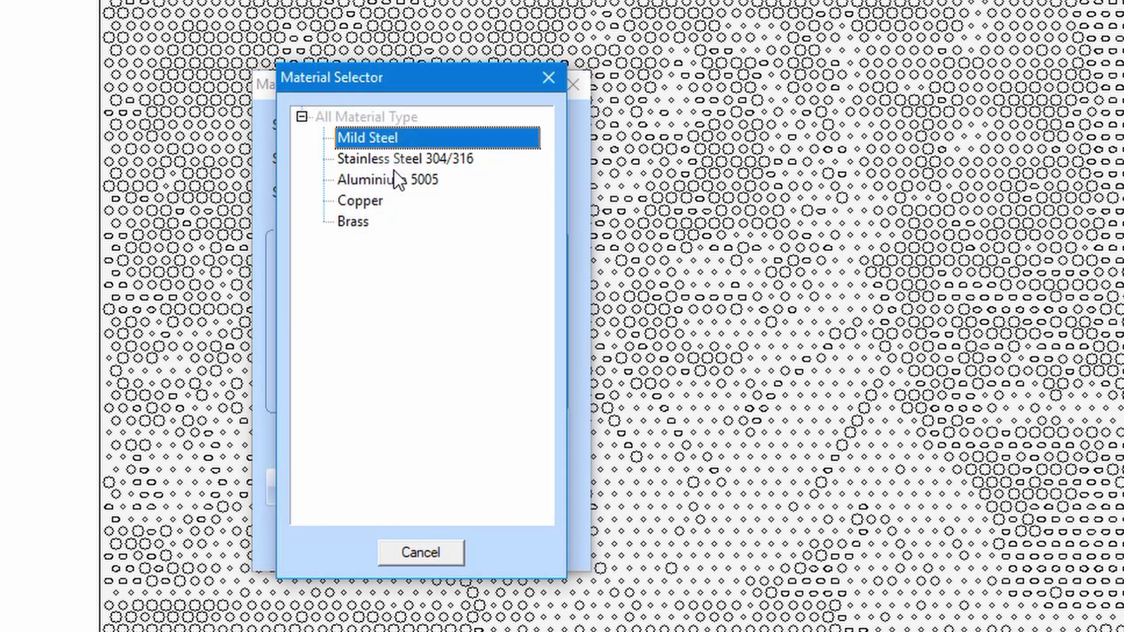
{"action": "left_click", "coordinate": [394, 166]}
{"action": "left_click", "coordinate": [386, 182]}
{"action": "left_click", "coordinate": [372, 201]}
{"action": "key", "text": "Down"}
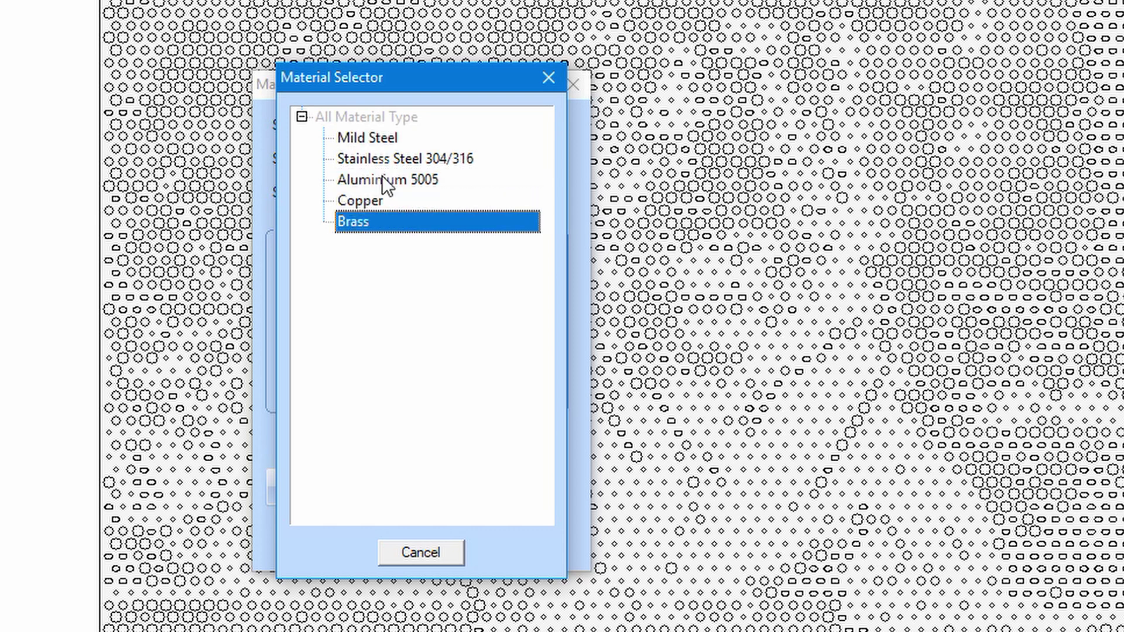
{"action": "left_click", "coordinate": [390, 161]}
{"action": "double_click", "coordinate": [421, 157]}
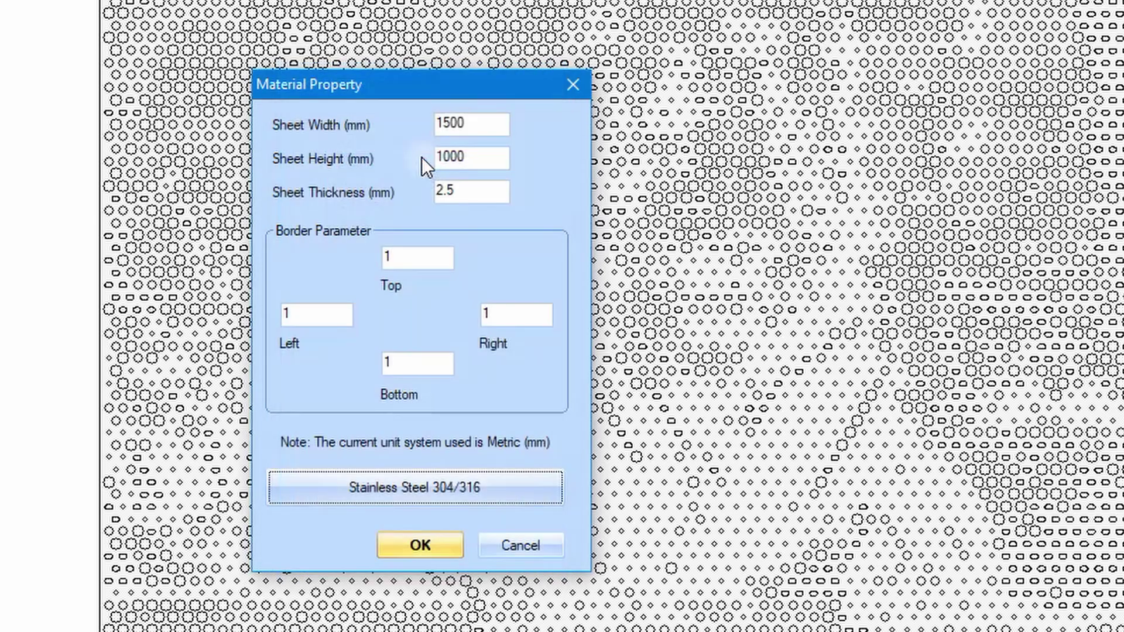
{"action": "left_click", "coordinate": [451, 496]}
{"action": "double_click", "coordinate": [374, 142]}
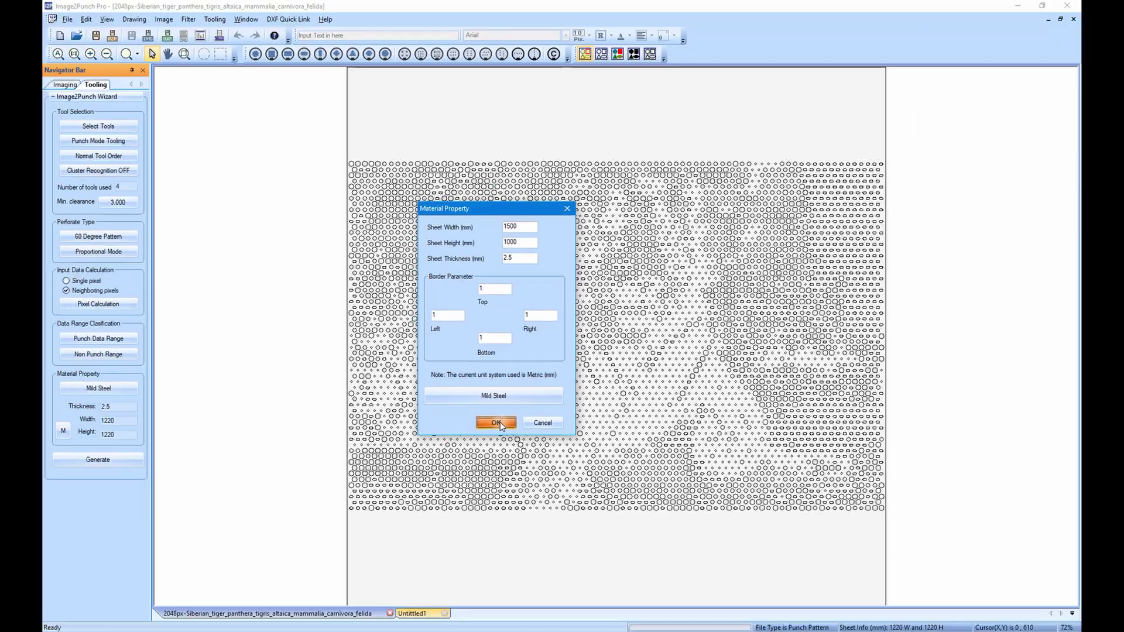
{"action": "left_click", "coordinate": [498, 423]}
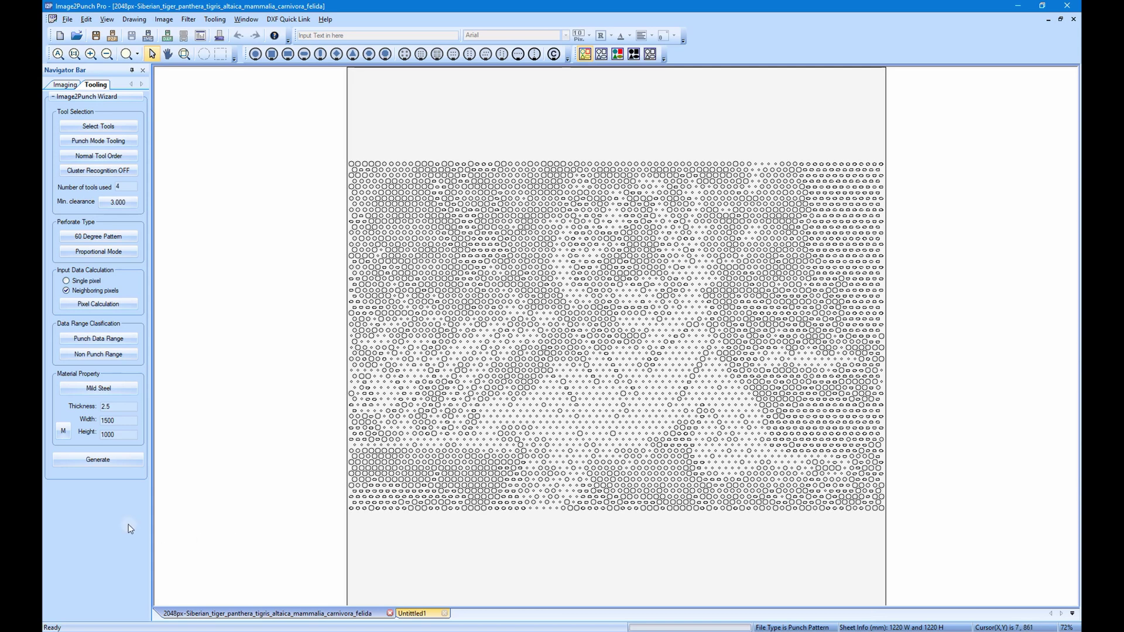
Regenerate the tiger pattern across the full 1500 × 1000 mm sheet, then zoom into a patch of holes
{"action": "left_click", "coordinate": [128, 463]}
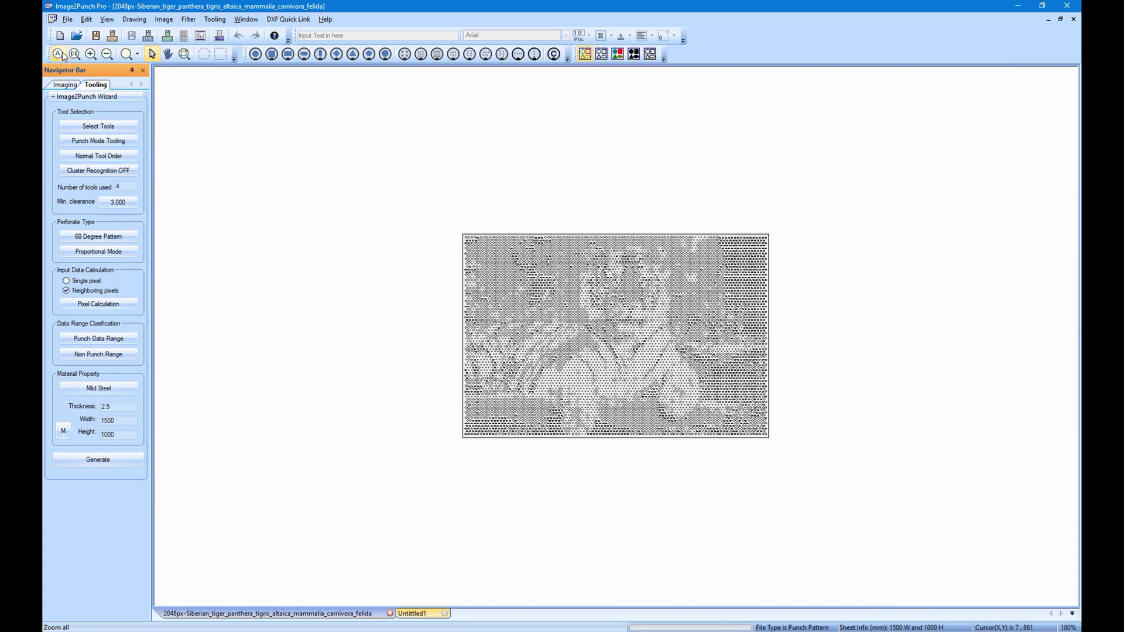
{"action": "left_click", "coordinate": [58, 54]}
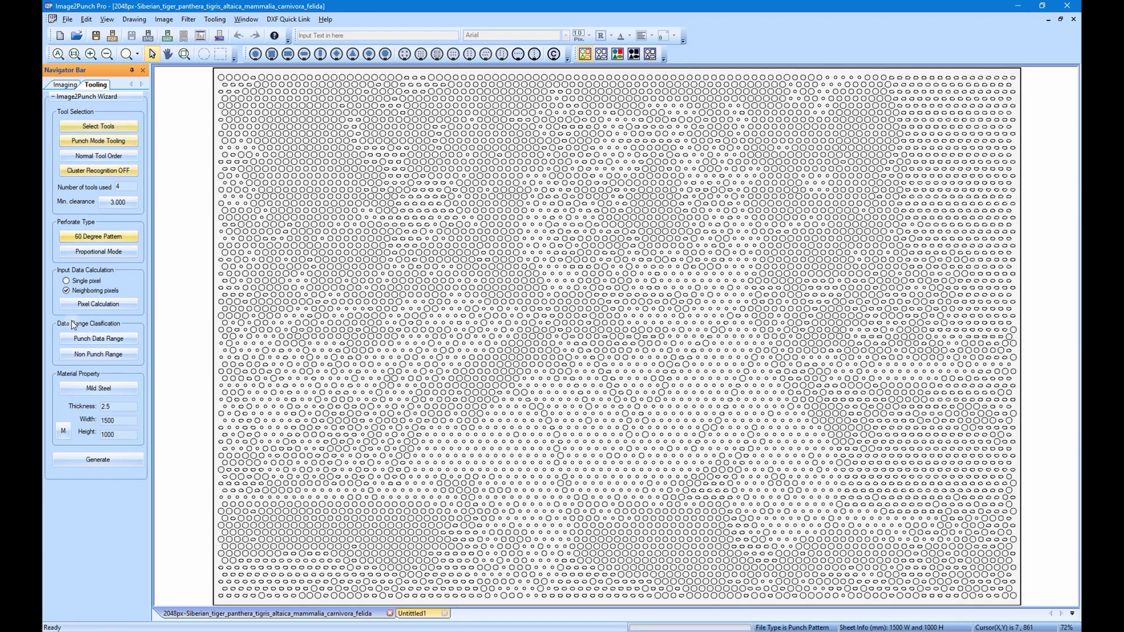
{"action": "left_click", "coordinate": [111, 460]}
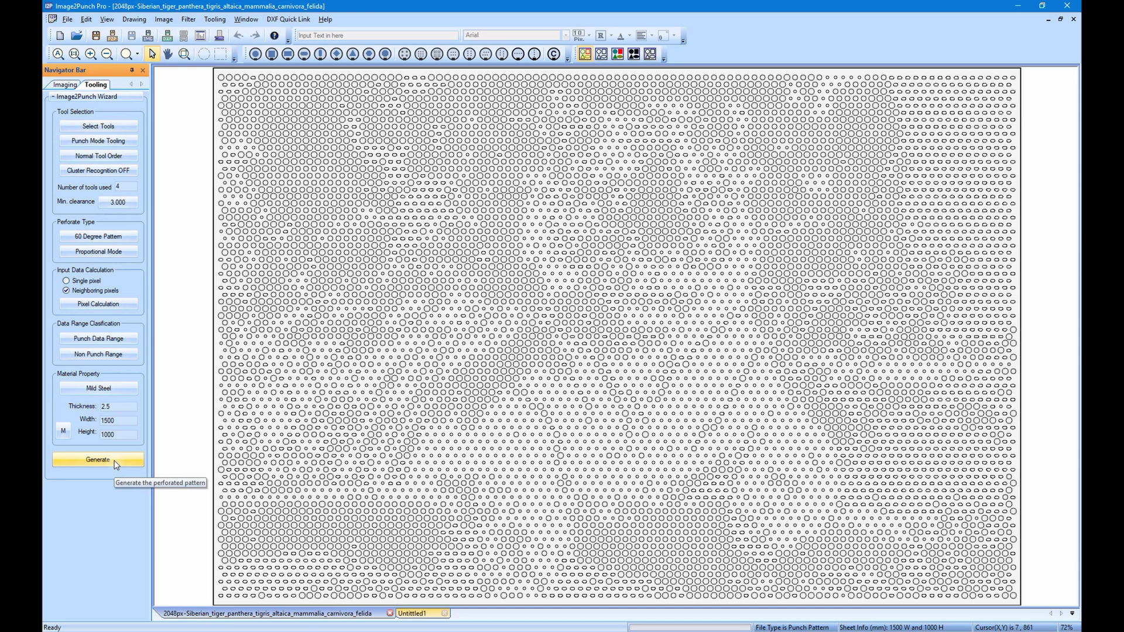
{"action": "left_click", "coordinate": [187, 55]}
{"action": "left_click_drag", "start_coordinate": [452, 263], "coordinate": [476, 269]}
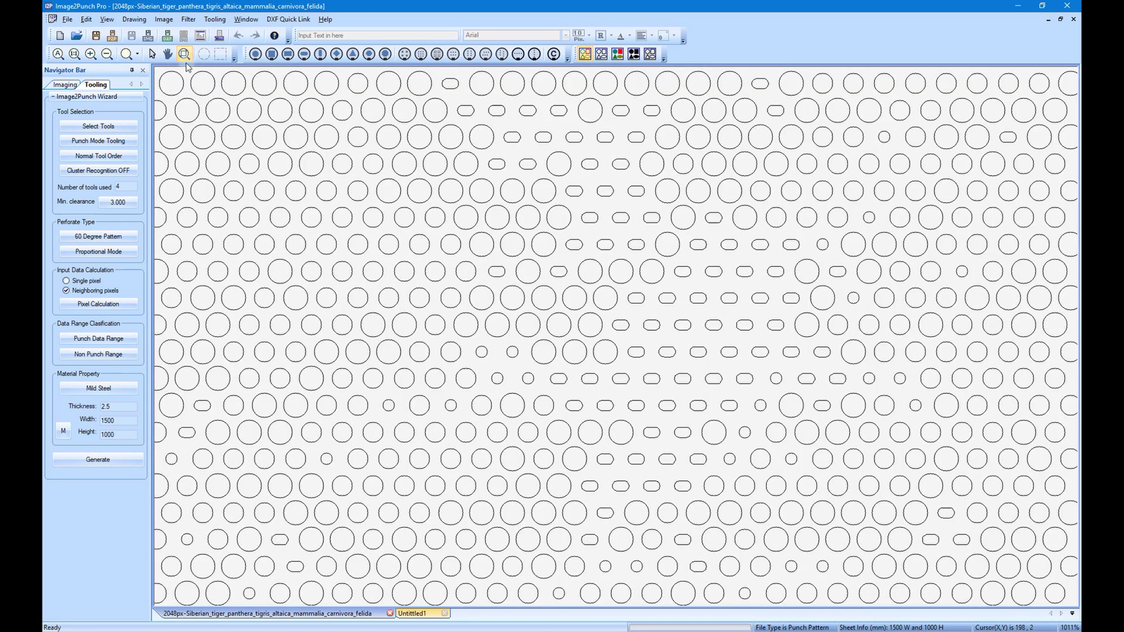
Compare solid, inverted and outlined hole views across the whole sheet, ending on outlined circles
{"action": "left_click", "coordinate": [173, 58]}
{"action": "left_click_drag", "start_coordinate": [380, 263], "coordinate": [501, 286]}
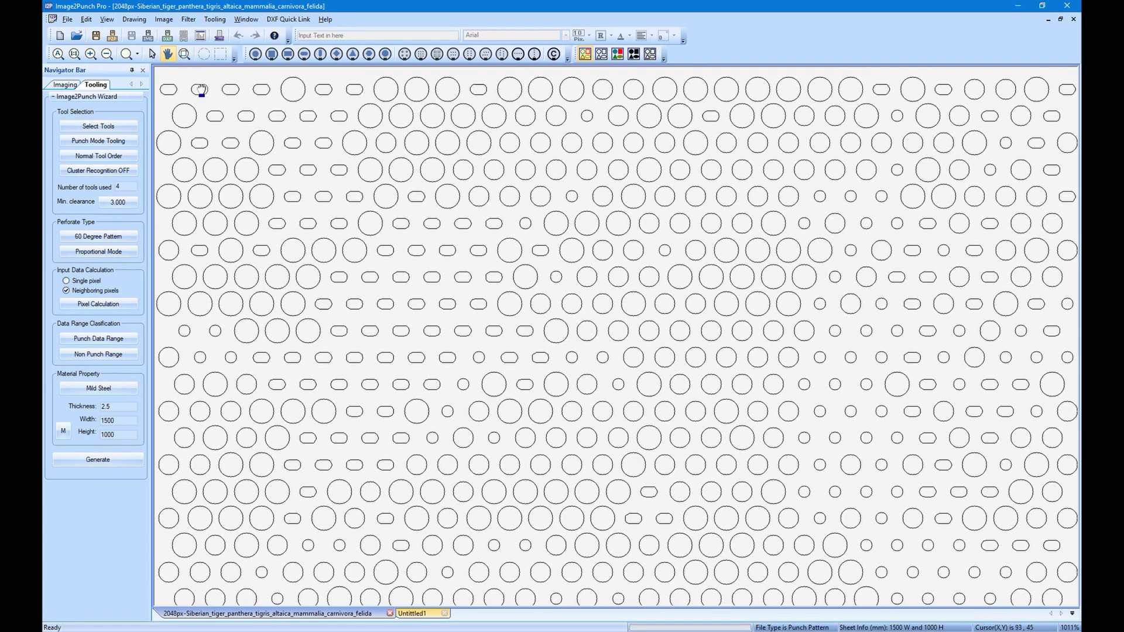
{"action": "left_click", "coordinate": [617, 55]}
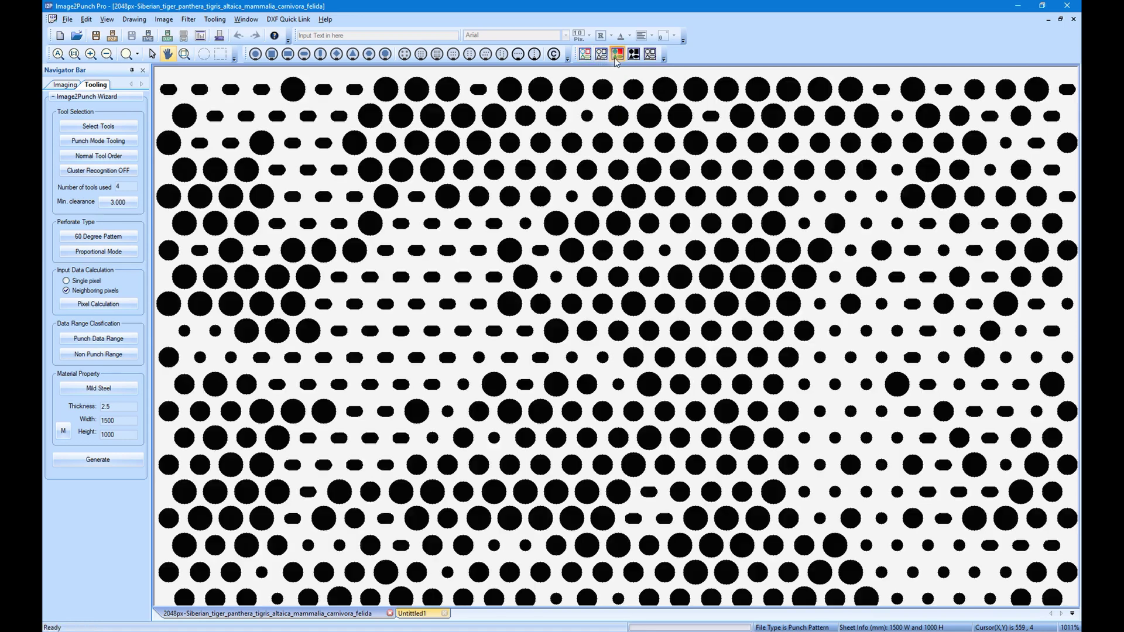
{"action": "left_click", "coordinate": [650, 54]}
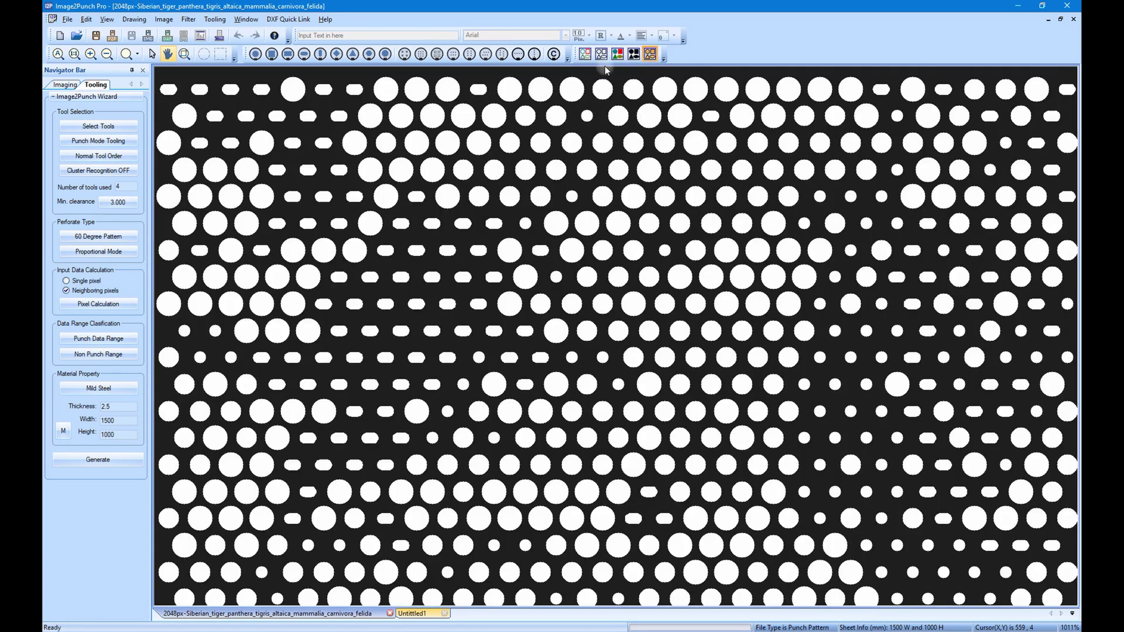
{"action": "left_click", "coordinate": [101, 59]}
{"action": "left_click", "coordinate": [75, 53]}
{"action": "left_click", "coordinate": [58, 54]}
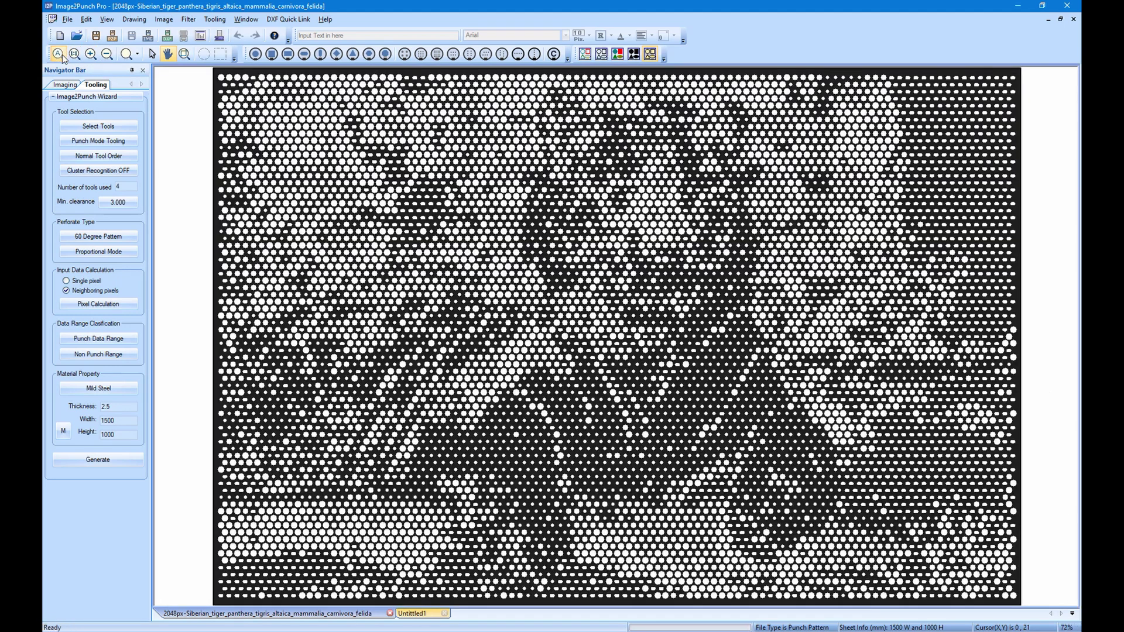
{"action": "left_click", "coordinate": [634, 53]}
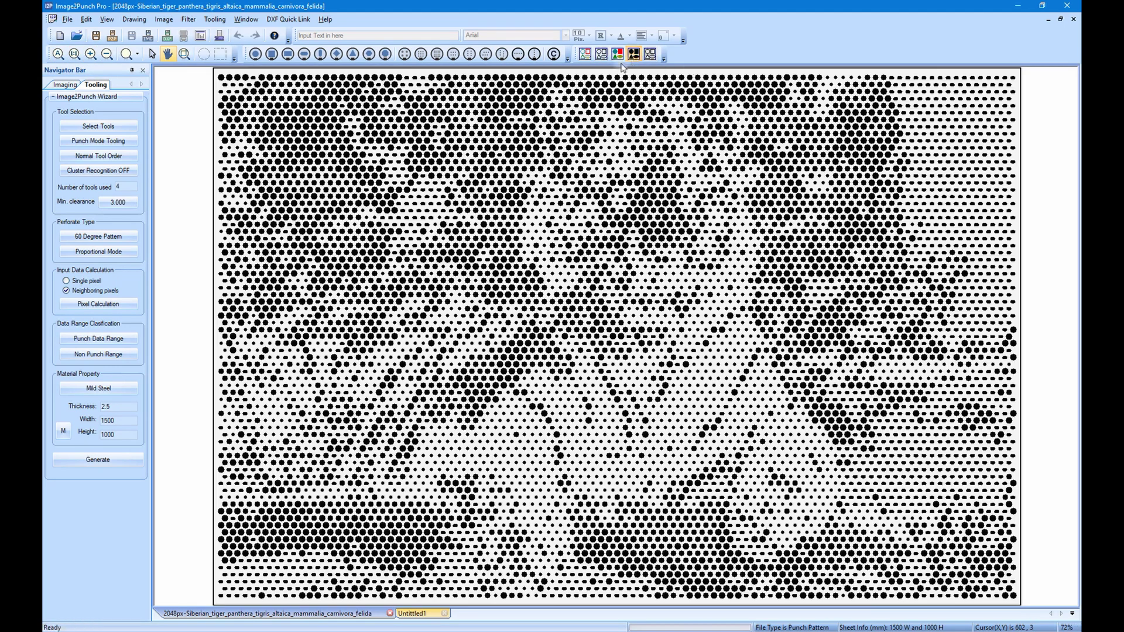
{"action": "left_click", "coordinate": [584, 54]}
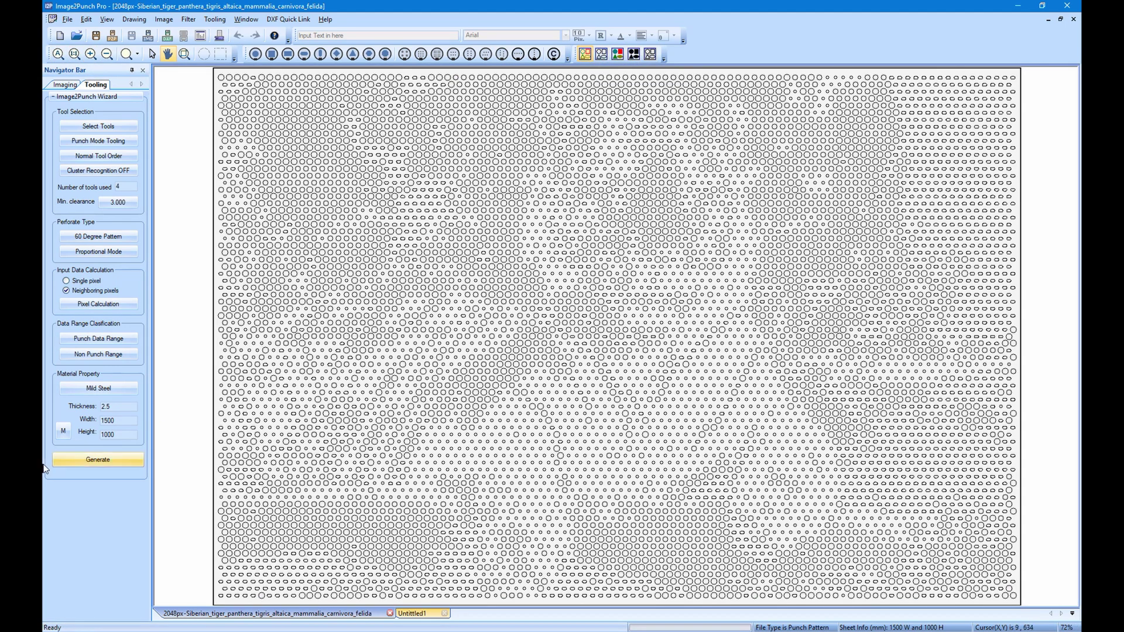
Regenerate the pattern with 10-tool laser tooling and view its report showing 24.435% open area, 22.244 kg
{"action": "left_click", "coordinate": [90, 460]}
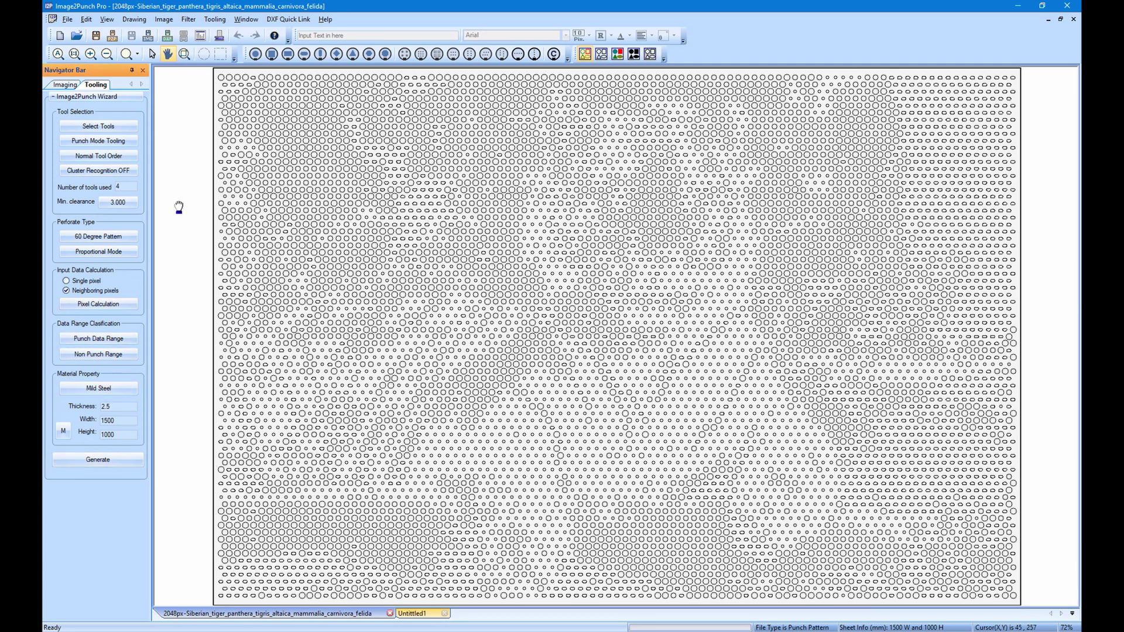
{"action": "left_click", "coordinate": [121, 141]}
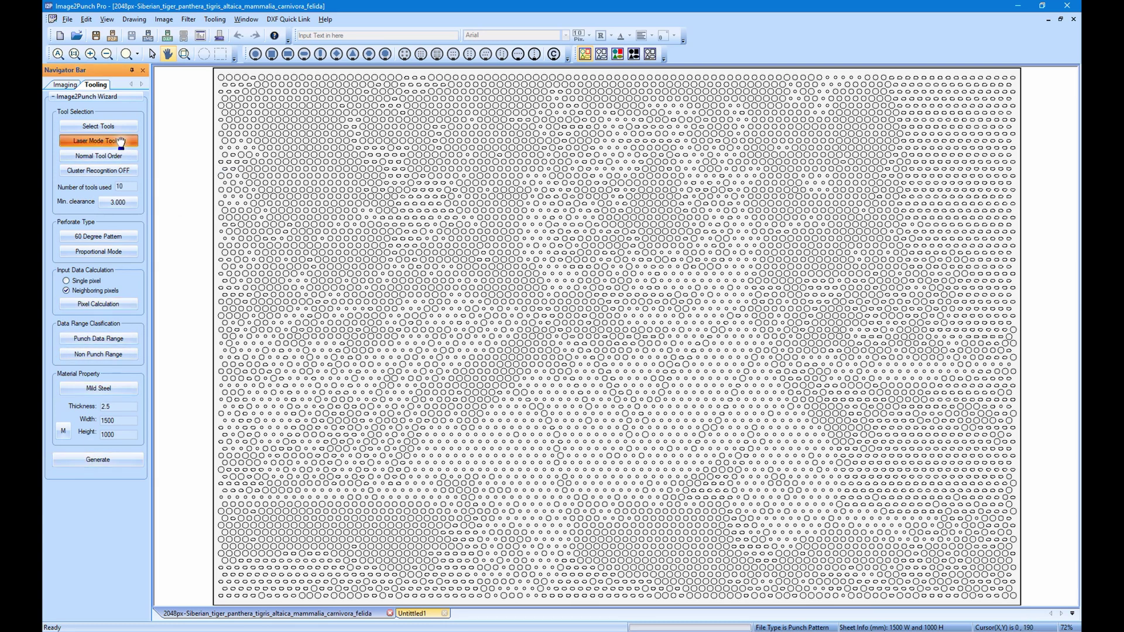
{"action": "left_click", "coordinate": [103, 462]}
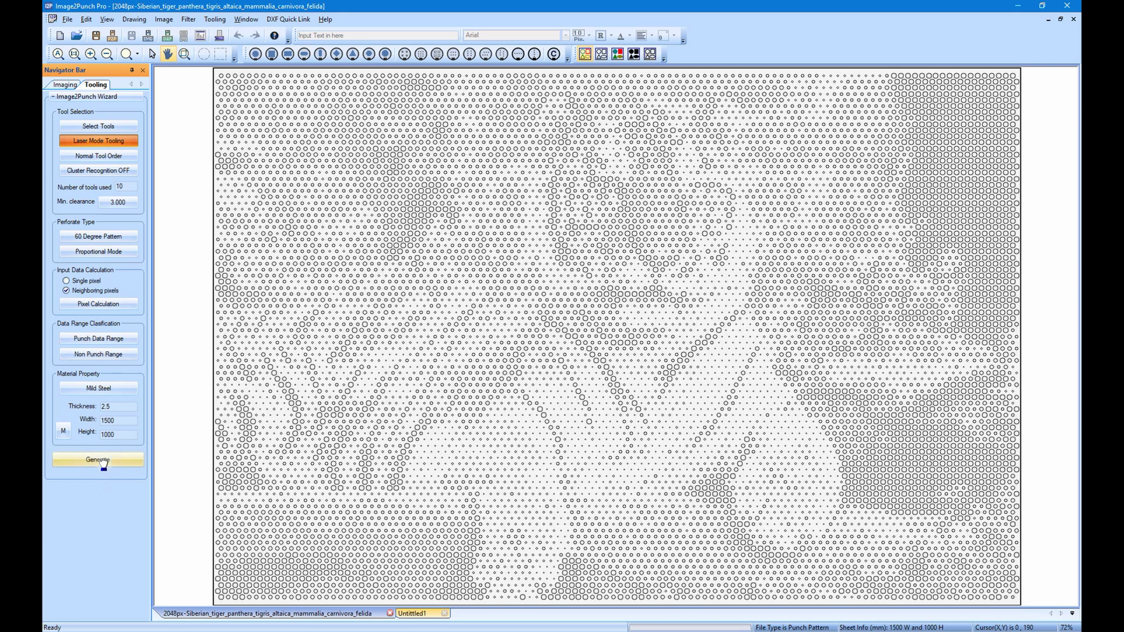
{"action": "left_click", "coordinate": [634, 54]}
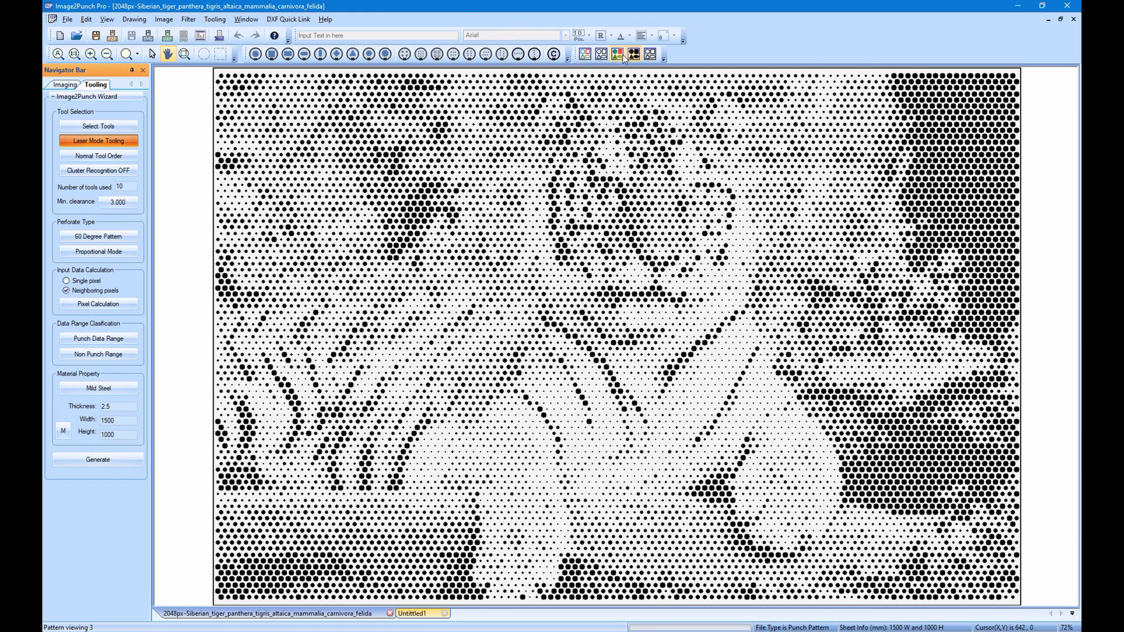
{"action": "left_click", "coordinate": [618, 54]}
{"action": "left_click", "coordinate": [585, 54]}
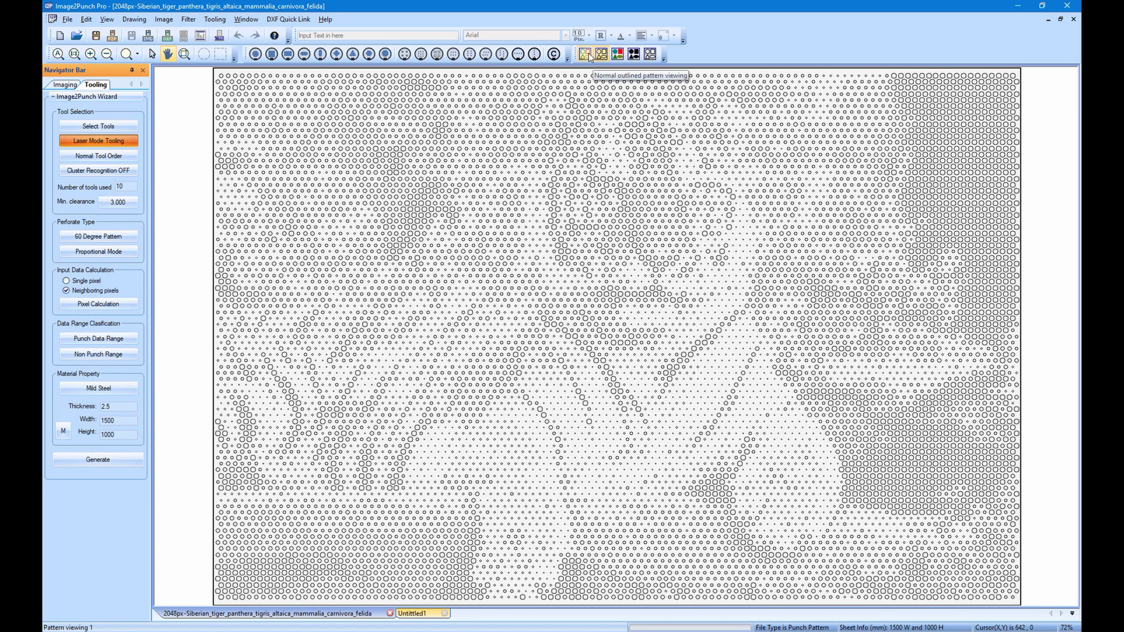
{"action": "left_click", "coordinate": [201, 36]}
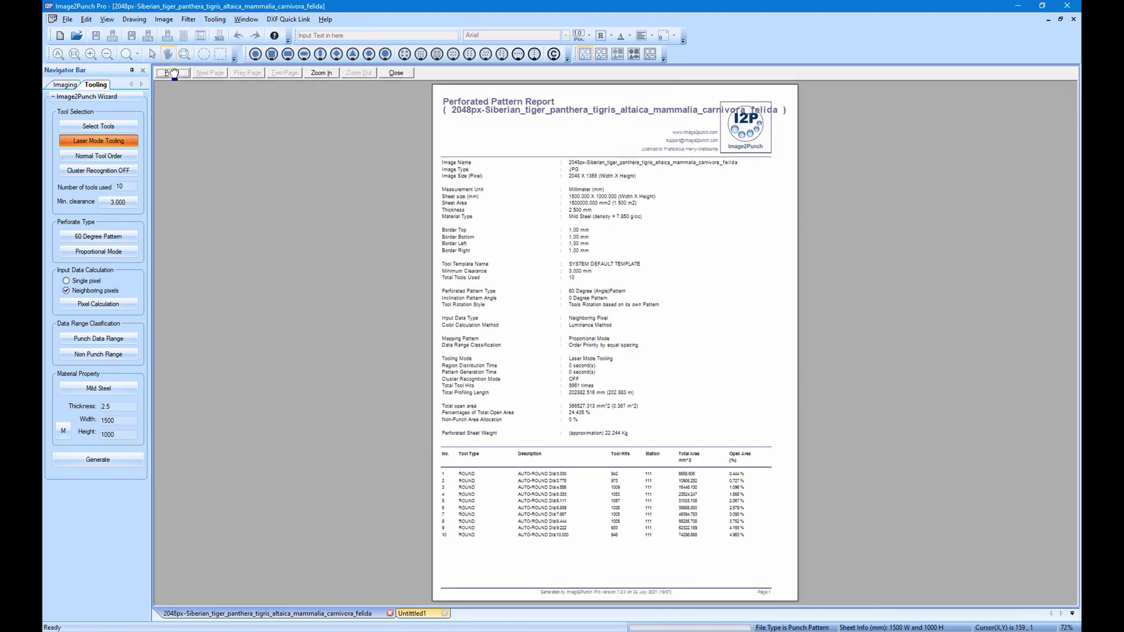
Close the report, check the printed pattern image preview, then begin saving the pattern as an image
{"action": "left_click", "coordinate": [397, 73]}
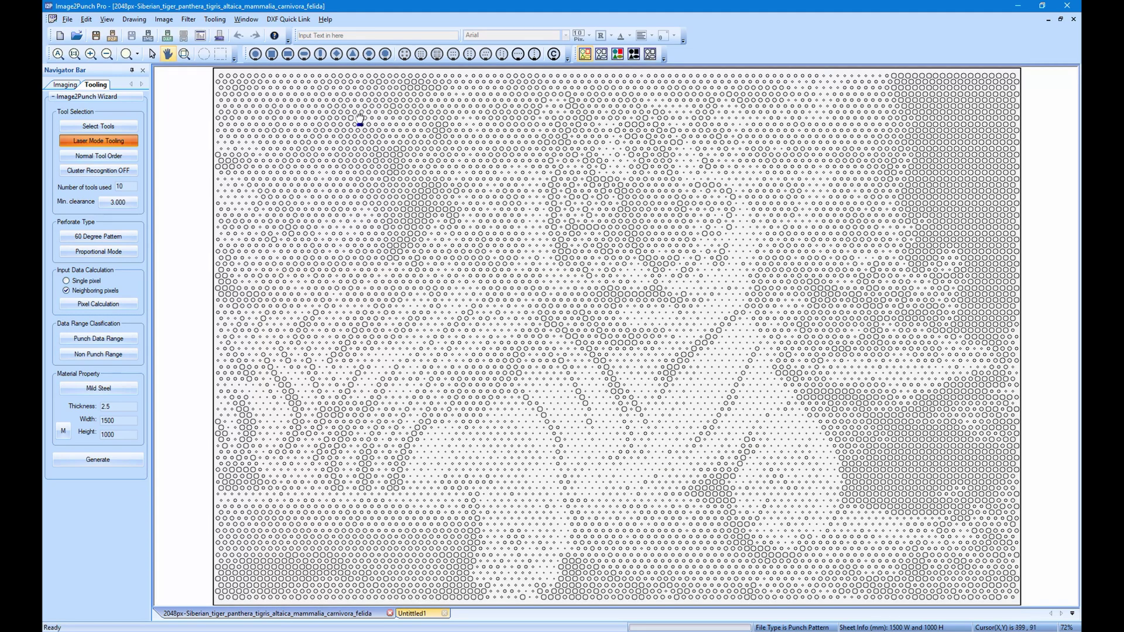
{"action": "left_click", "coordinate": [219, 39]}
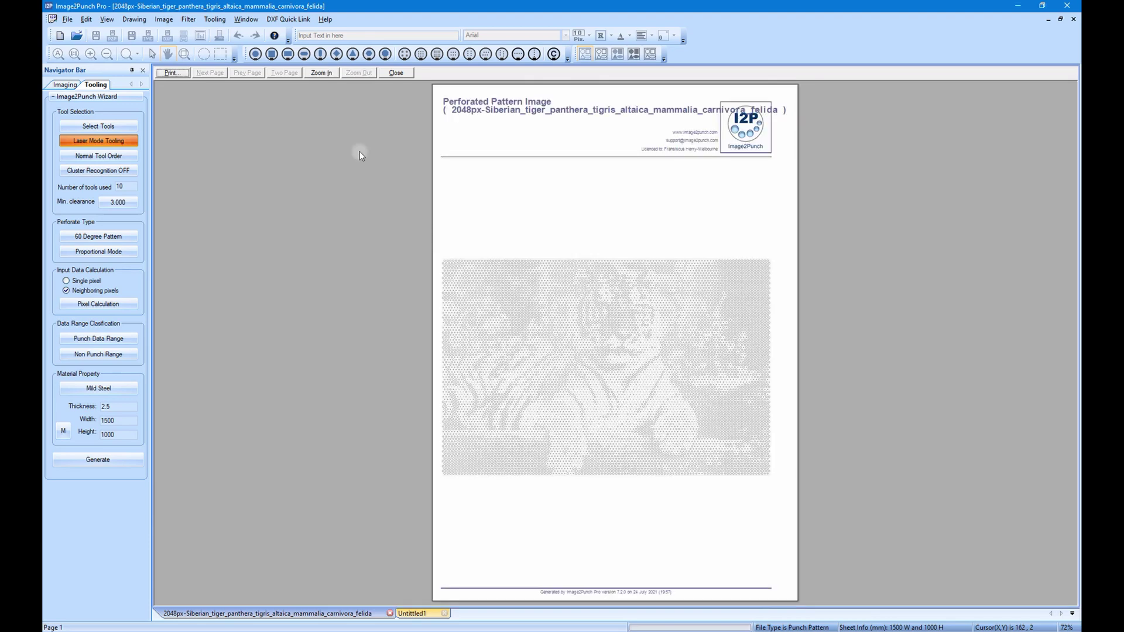
{"action": "left_click", "coordinate": [394, 72]}
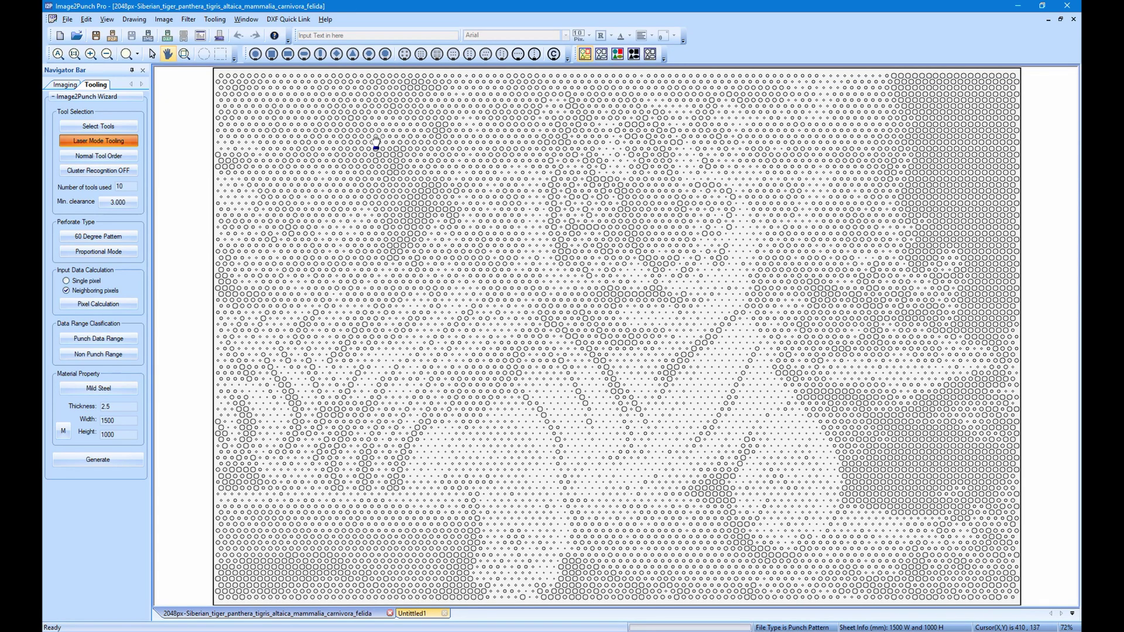
{"action": "left_click", "coordinate": [148, 35]}
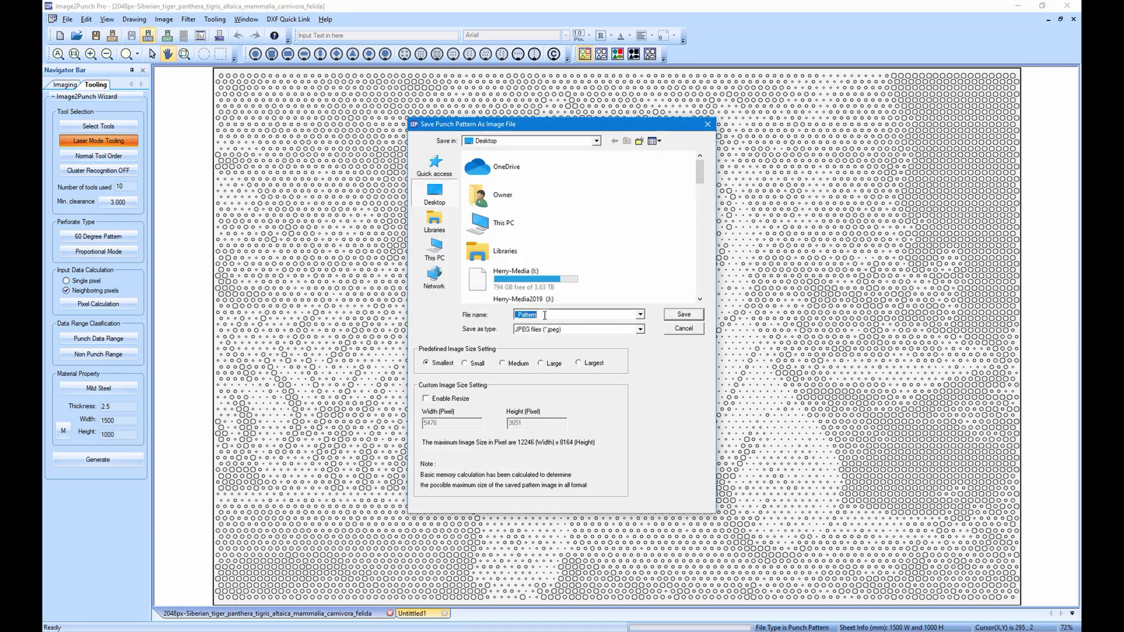
Save the pattern as a smallest-size JPEG named 'image' on the Desktop and acknowledge the confirmation
{"action": "type", "text": "image"}
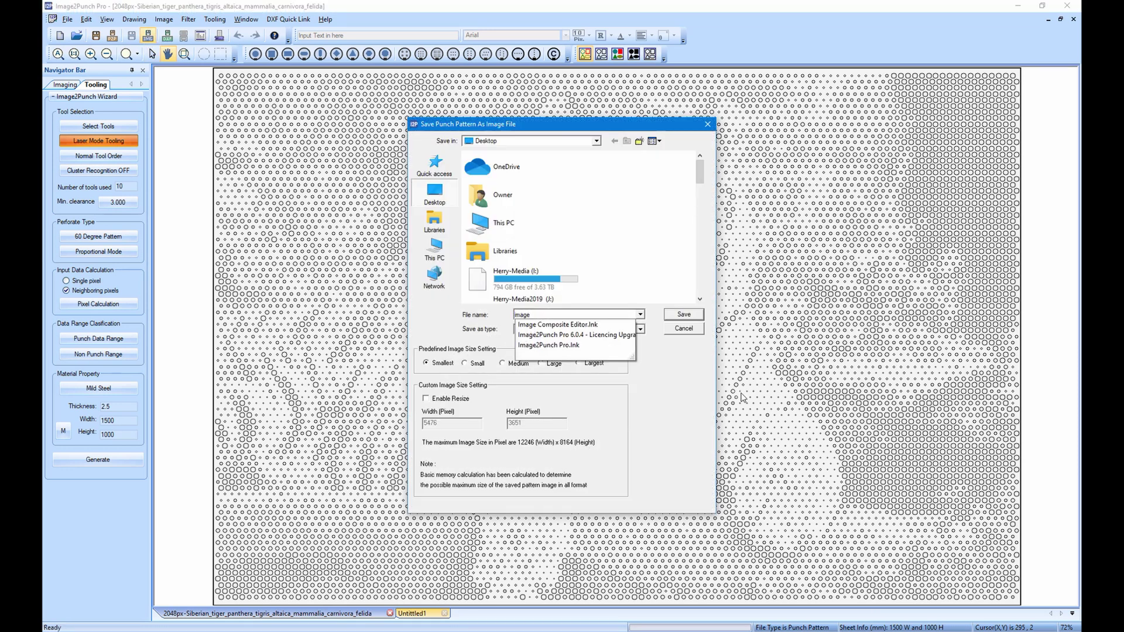
{"action": "left_click", "coordinate": [461, 380]}
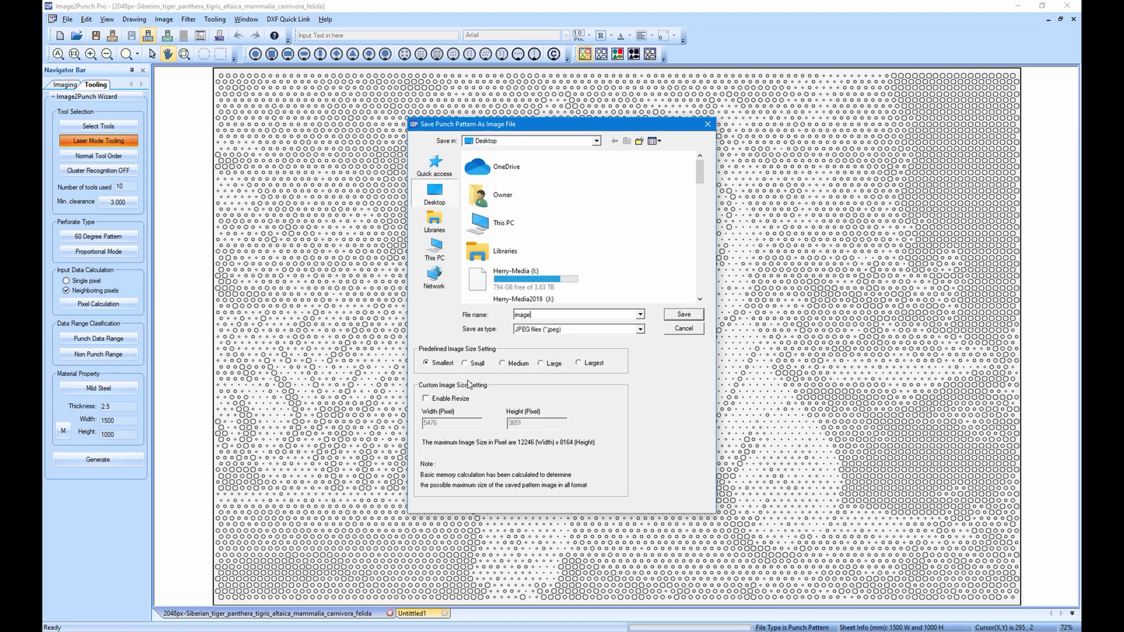
{"action": "left_click", "coordinate": [682, 315]}
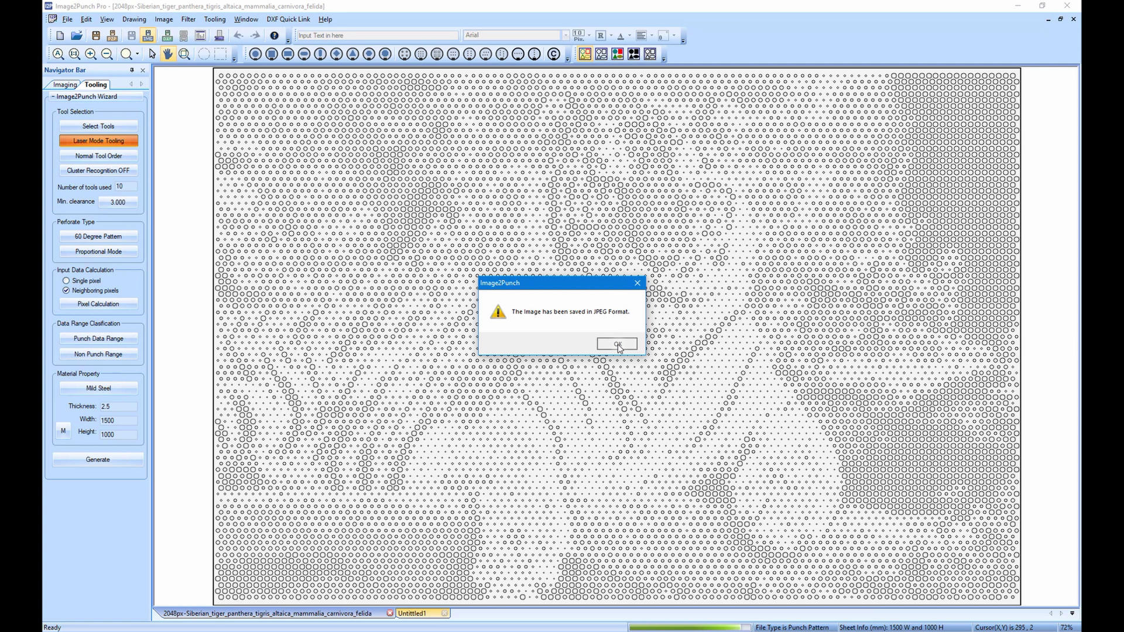
{"action": "left_click", "coordinate": [618, 344]}
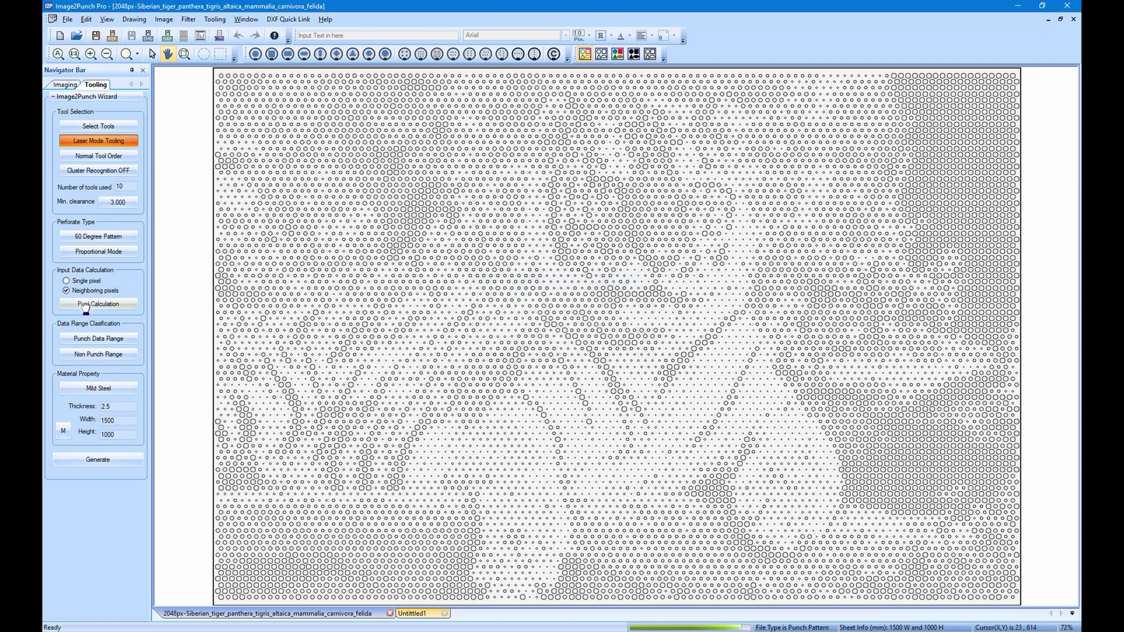
Regenerate the tiger as a Circular perforation pattern and view it as filled black dots
{"action": "left_click", "coordinate": [120, 231]}
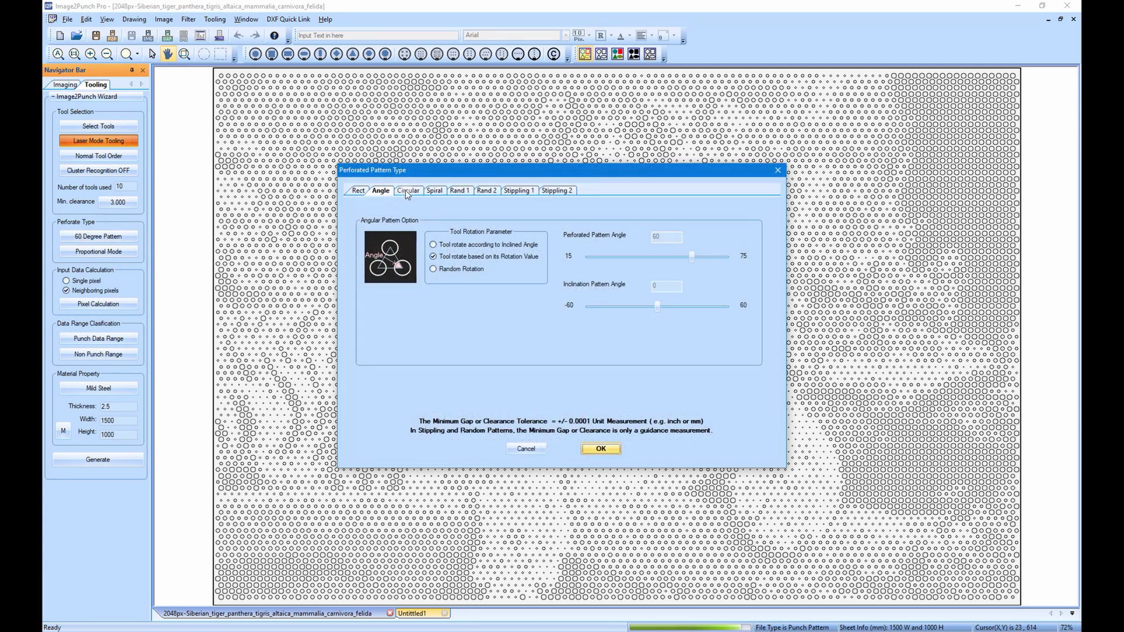
{"action": "left_click", "coordinate": [415, 191]}
{"action": "left_click", "coordinate": [595, 449]}
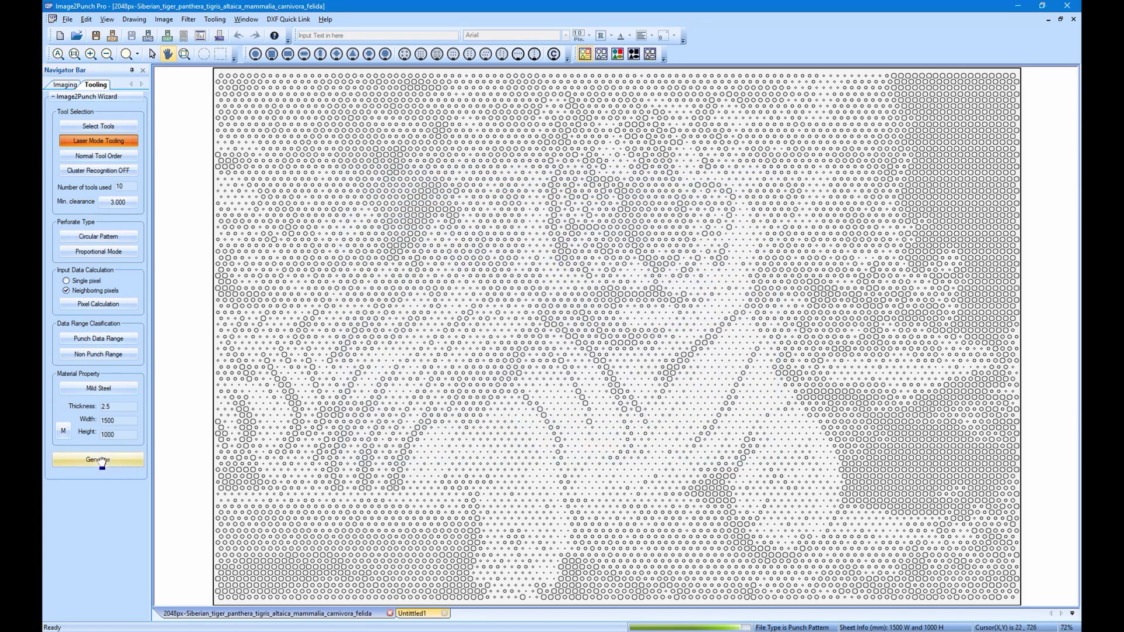
{"action": "left_click", "coordinate": [97, 460]}
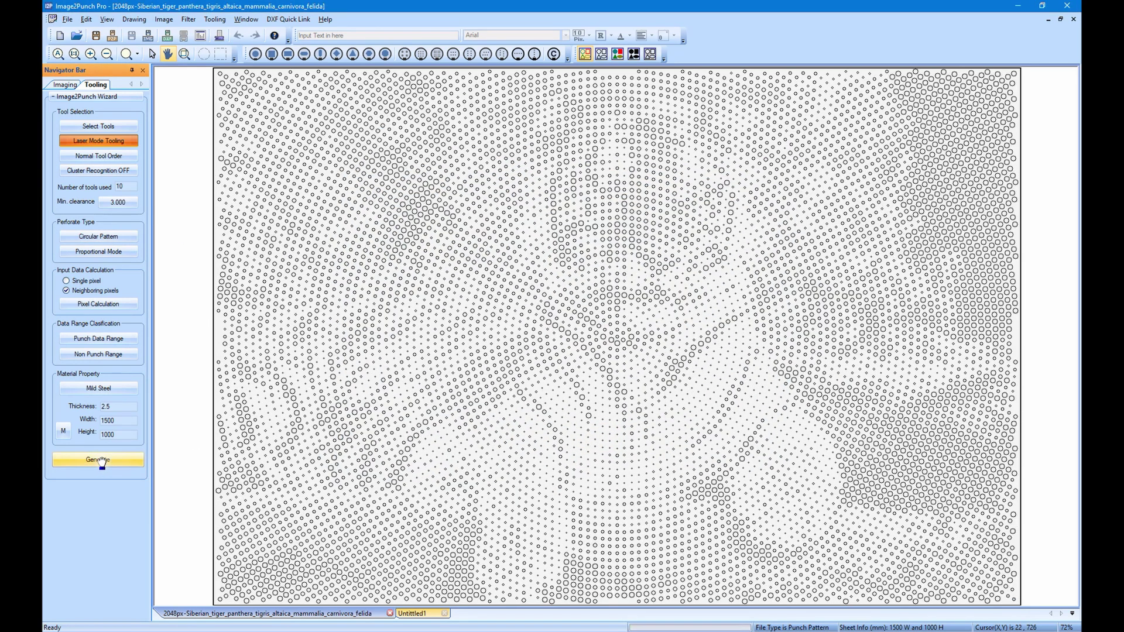
{"action": "left_click", "coordinate": [633, 54]}
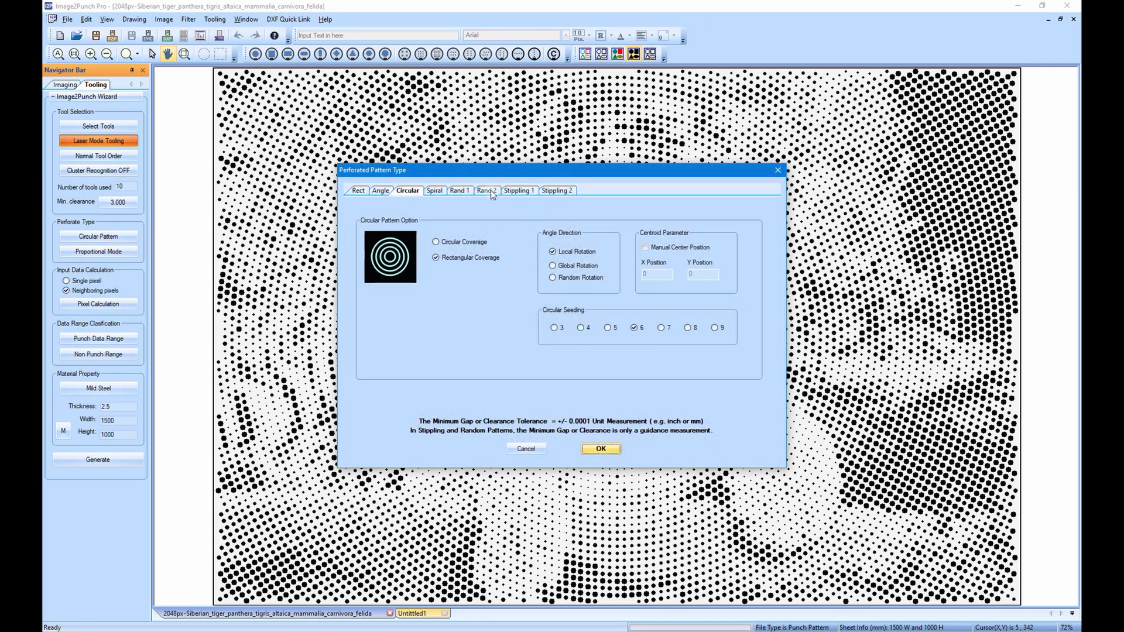
Switch to the Rand 1 pattern and regenerate it several times for a new random layout
{"action": "left_click", "coordinate": [487, 191]}
{"action": "left_click", "coordinate": [460, 191]}
{"action": "left_click", "coordinate": [601, 448]}
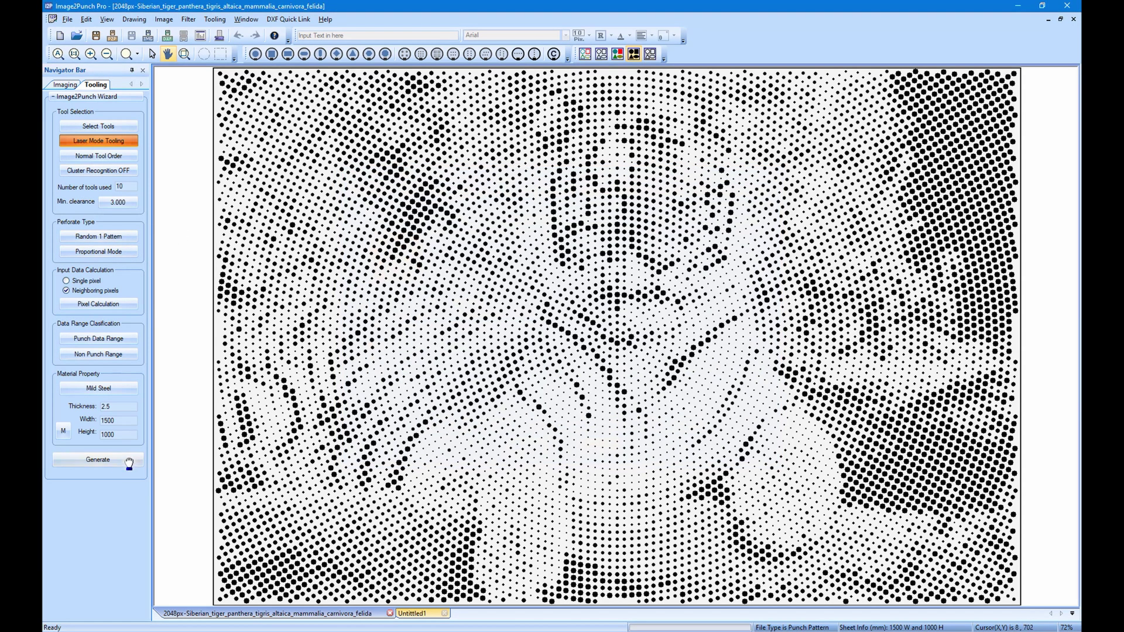
{"action": "left_click", "coordinate": [123, 462]}
{"action": "left_click", "coordinate": [121, 461]}
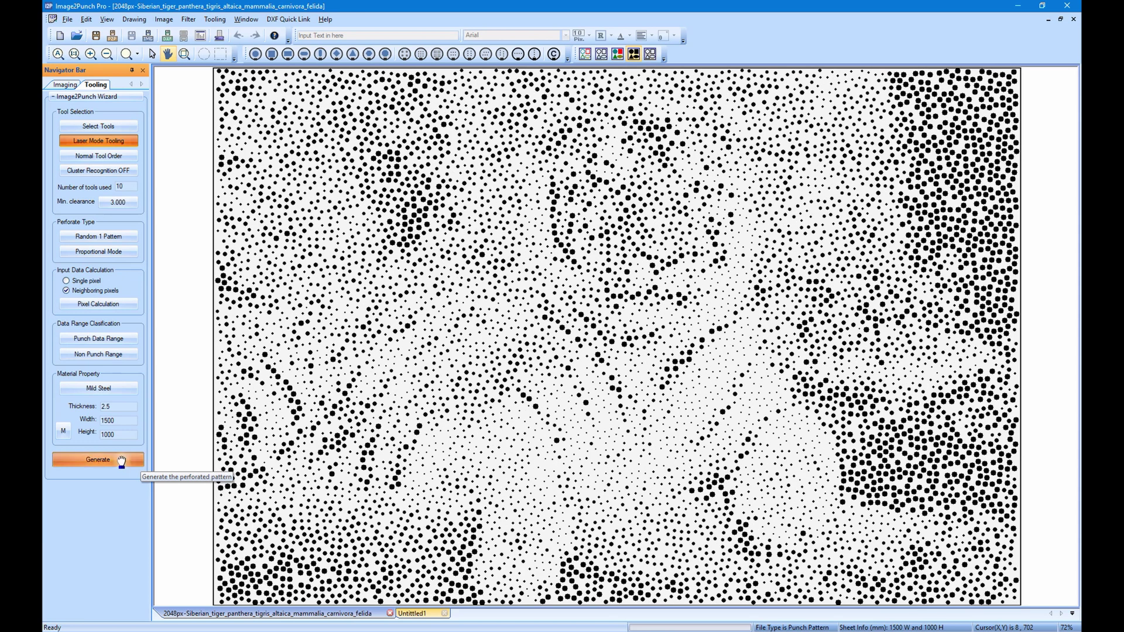
{"action": "left_click", "coordinate": [112, 460]}
{"action": "left_click", "coordinate": [108, 461]}
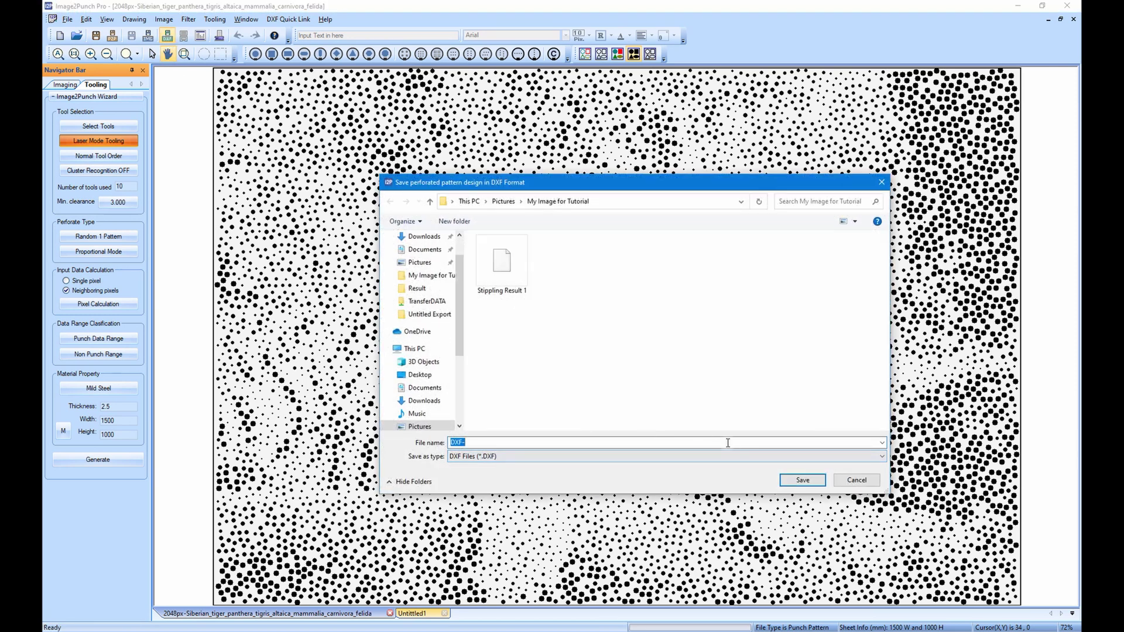
Save the DXF file as 'random', then restore the window smaller and nudge it right
{"action": "type", "text": "ran"}
{"action": "key", "text": "Return"}
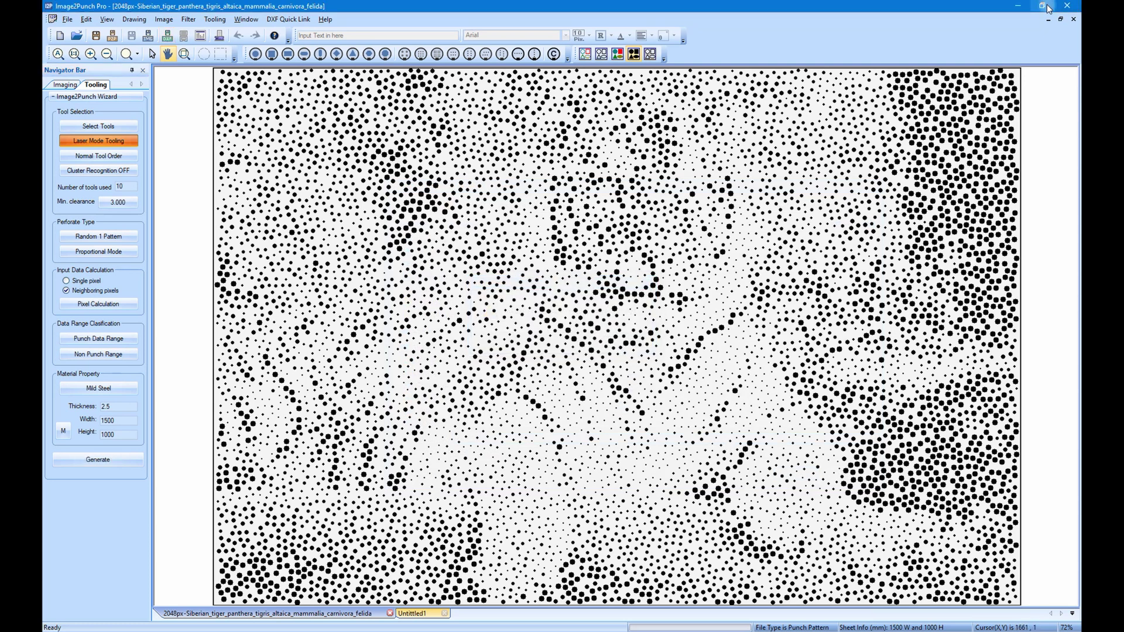
{"action": "left_click", "coordinate": [1045, 6]}
{"action": "left_click_drag", "start_coordinate": [690, 64], "coordinate": [708, 69]}
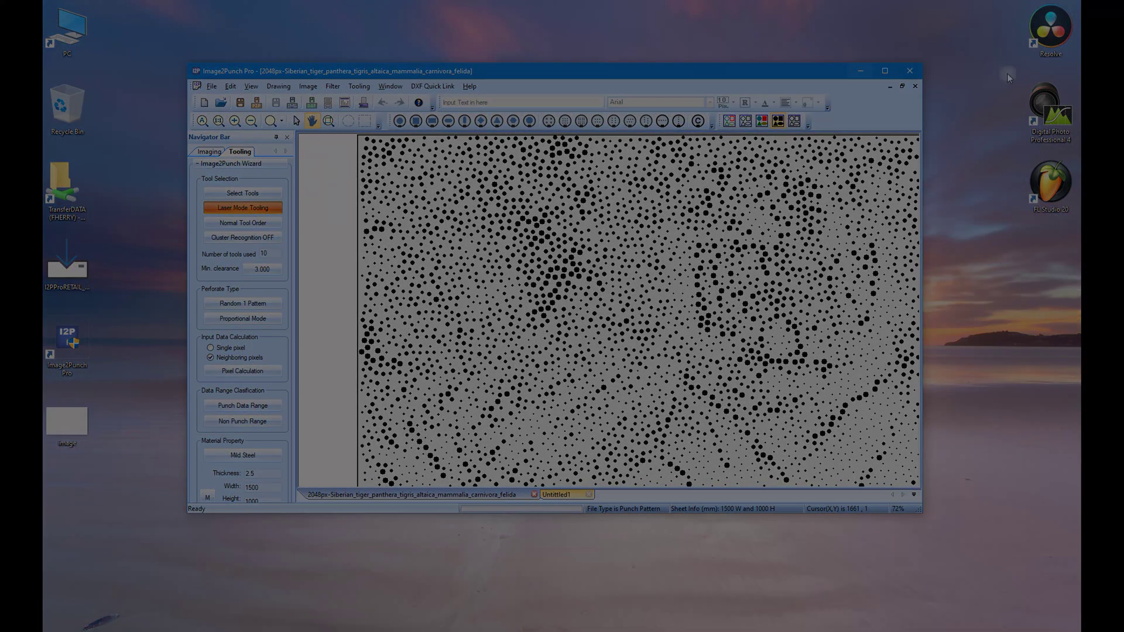